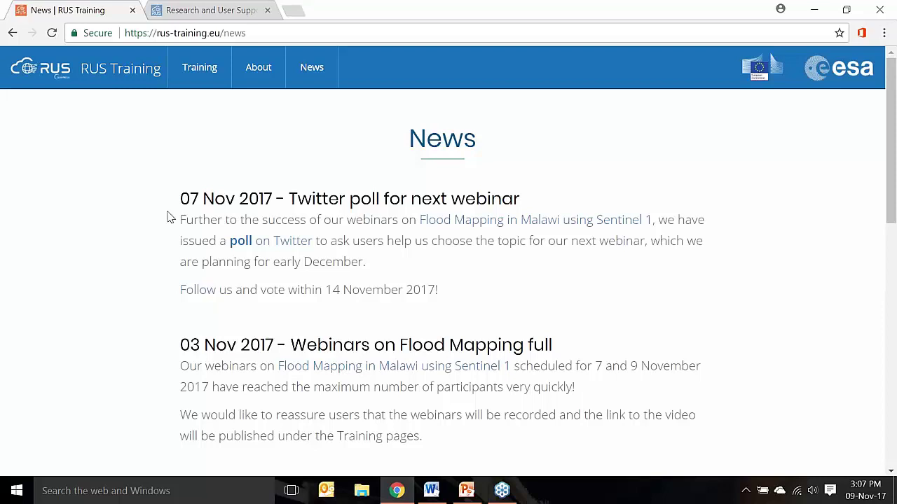
# Open the RUS Training Past Training Sessions list
pyautogui.click(200, 81)
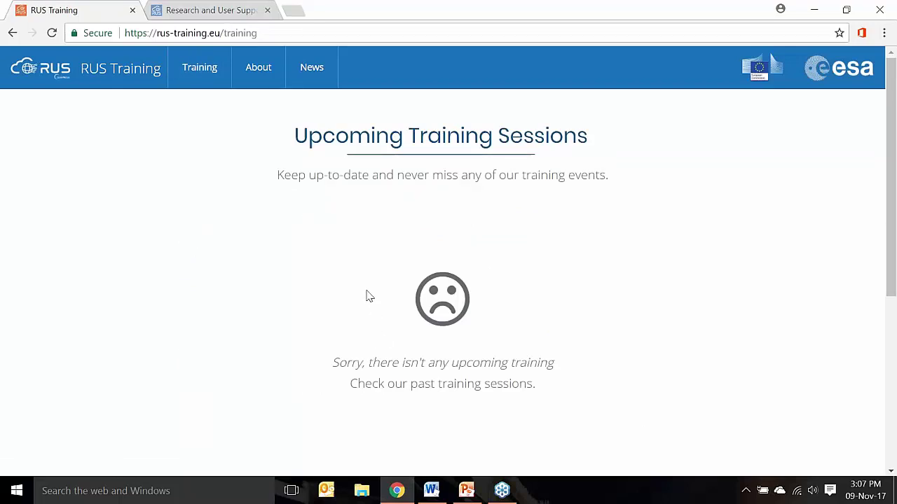
pyautogui.scroll(-5, 368, 295)
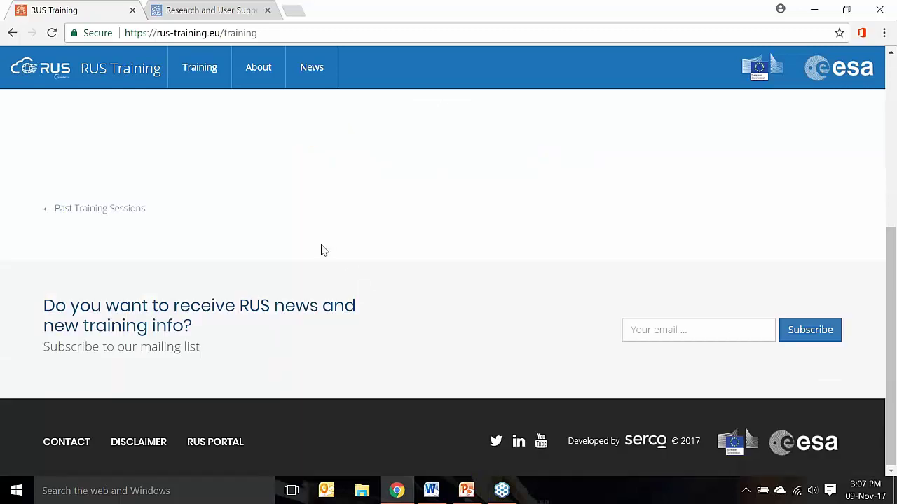
pyautogui.click(128, 213)
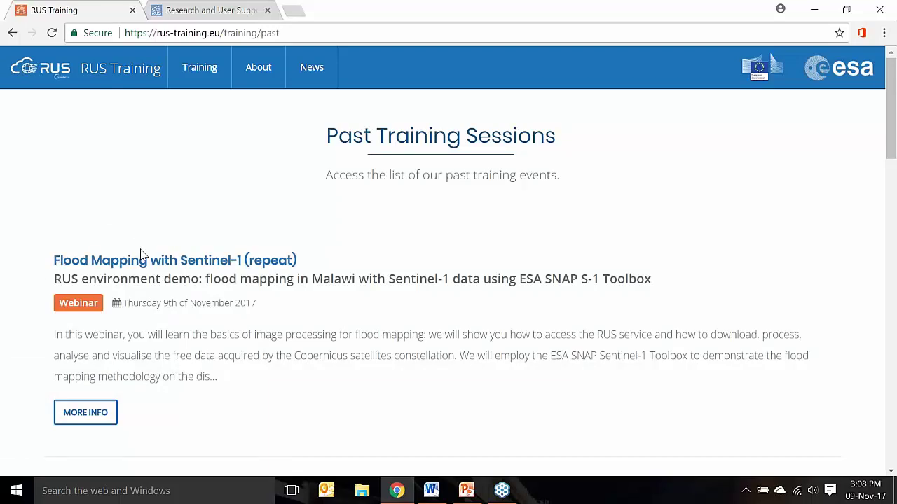
pyautogui.scroll(-3, 170, 283)
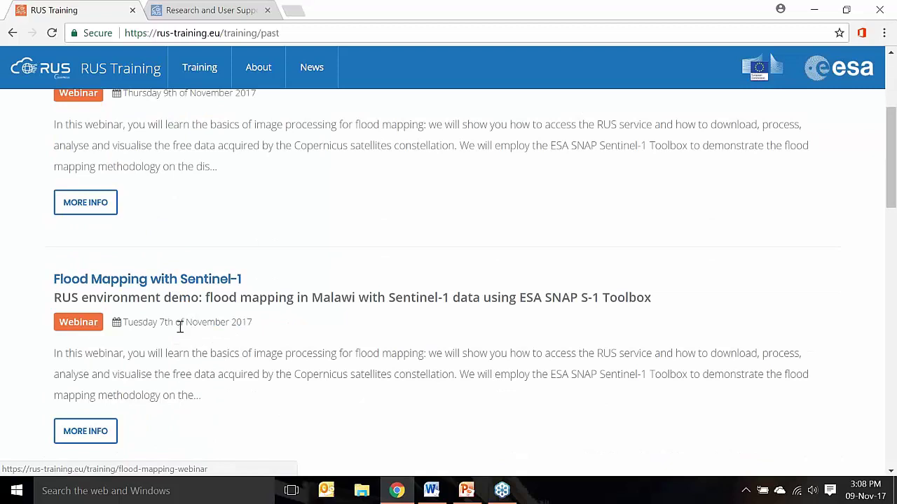
pyautogui.scroll(-2, 181, 325)
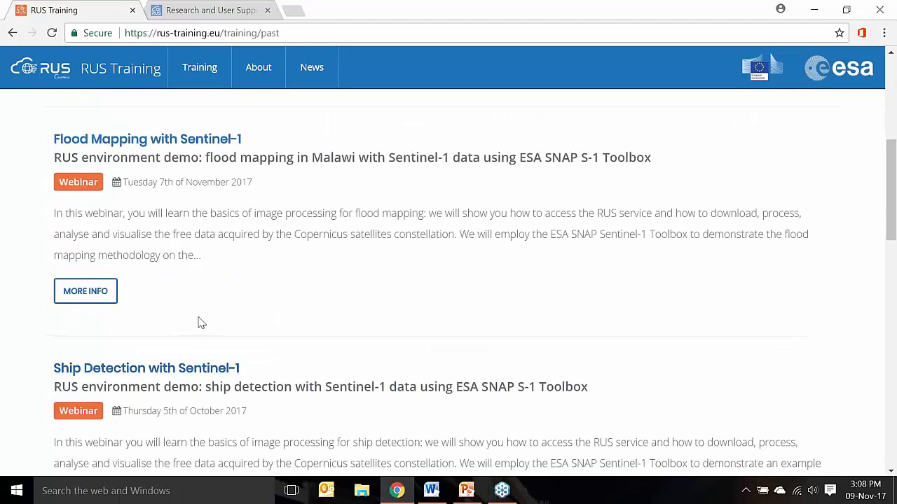
pyautogui.scroll(-2, 198, 322)
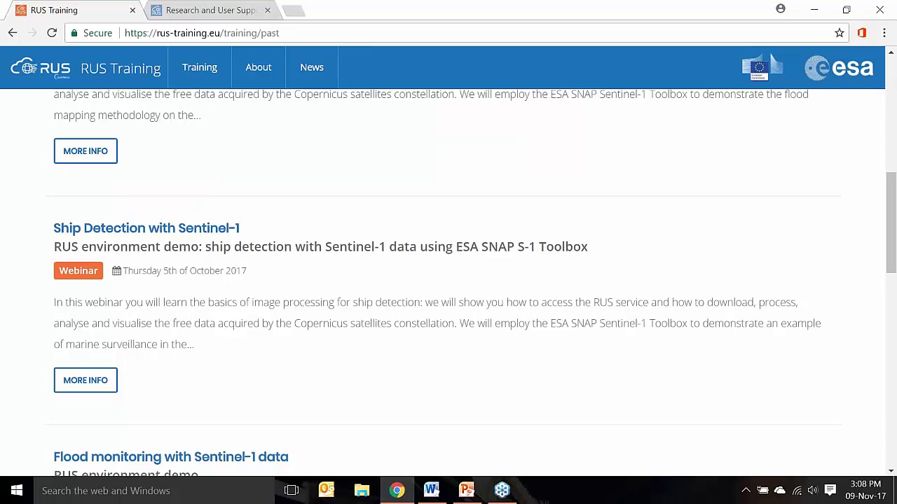
# Open the Ship Detection with Sentinel-1 webinar page and view its OCEA01 replay video
pyautogui.click(187, 240)
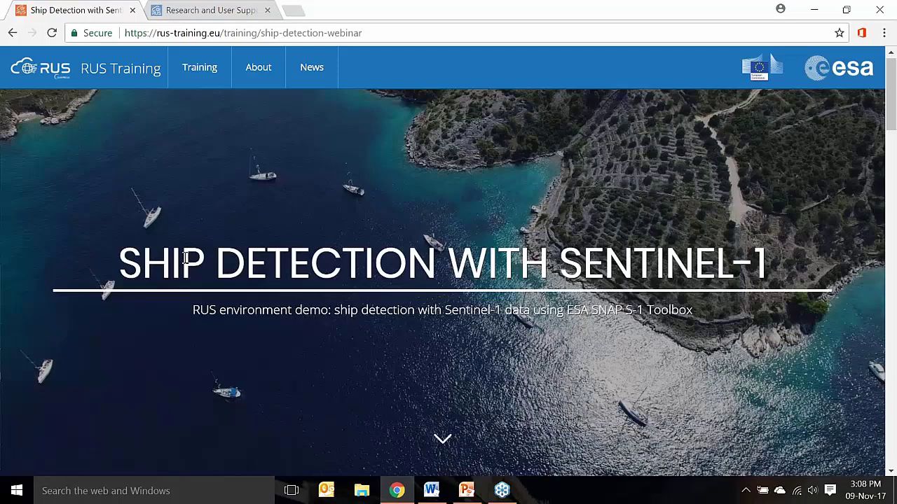
pyautogui.scroll(-10, 185, 257)
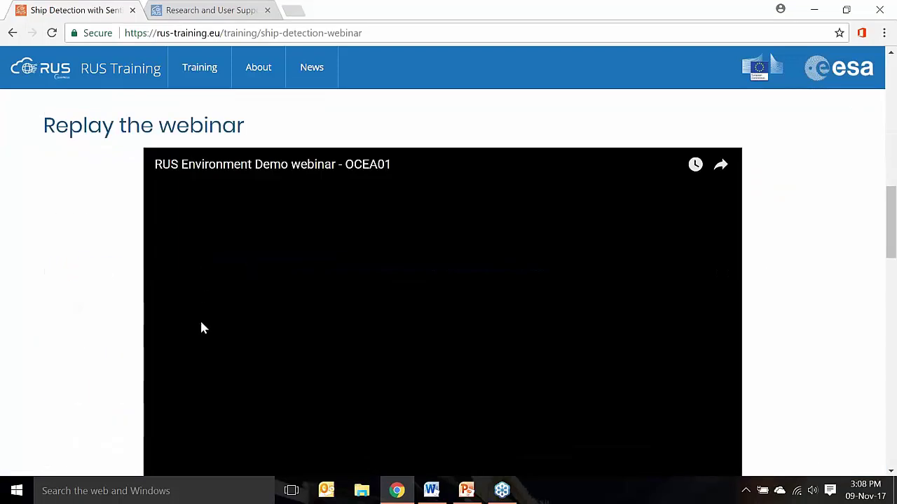
pyautogui.scroll(-2, 72, 312)
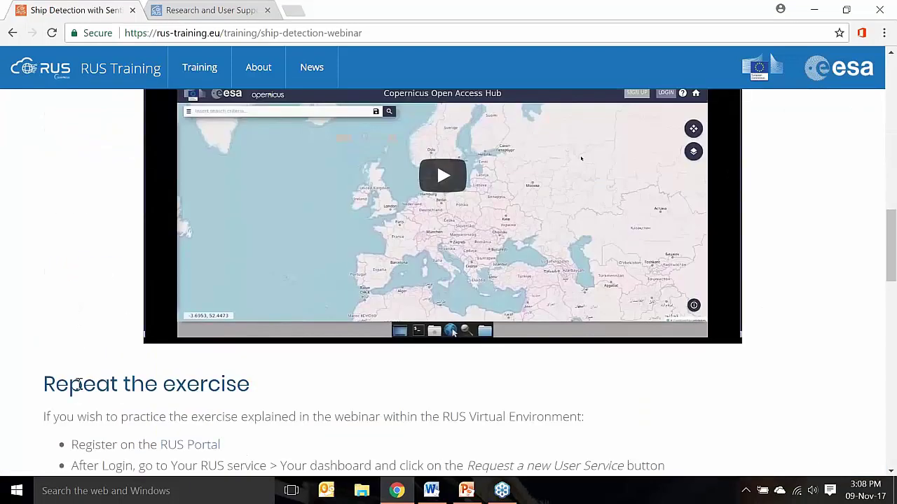
pyautogui.scroll(-1, 78, 327)
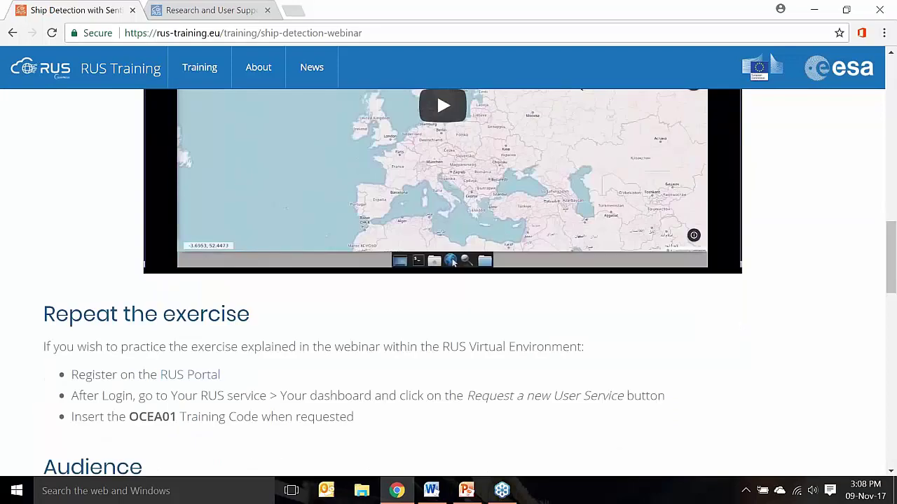
pyautogui.scroll(2, 79, 326)
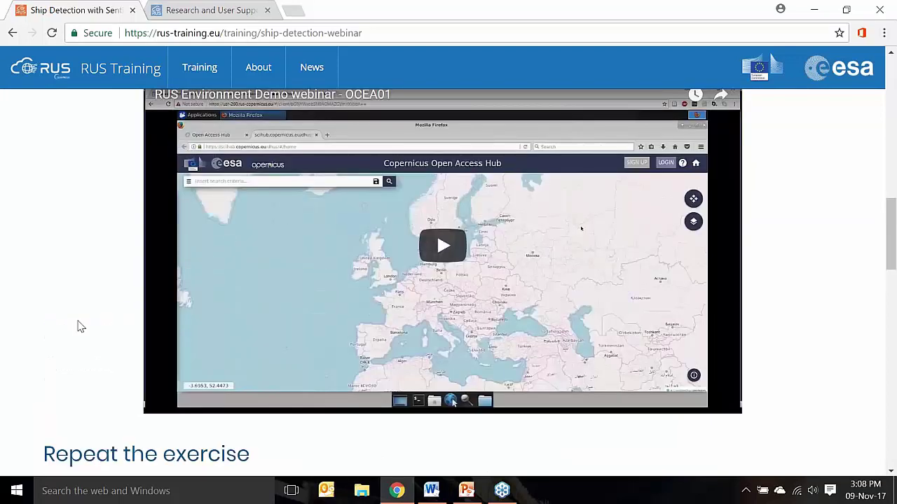
pyautogui.scroll(1, 81, 326)
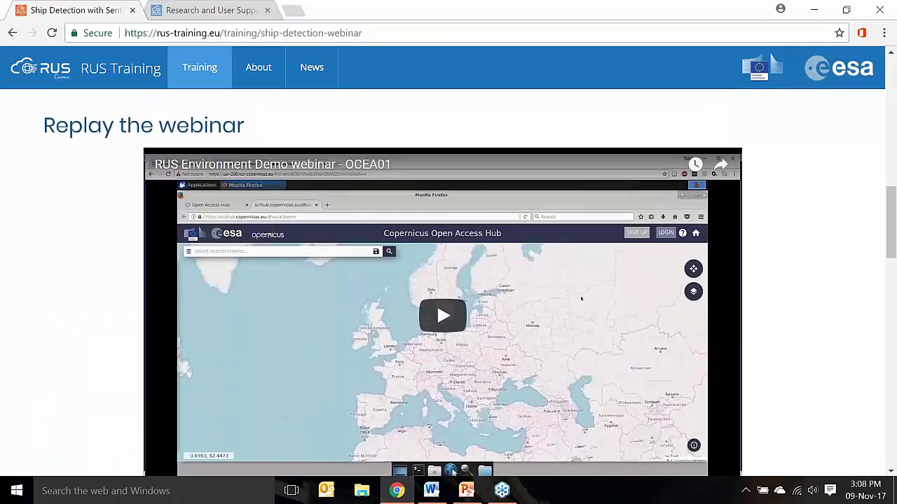
# In the RUS portal, open The RUS Offer > Computing environments page
pyautogui.click(208, 15)
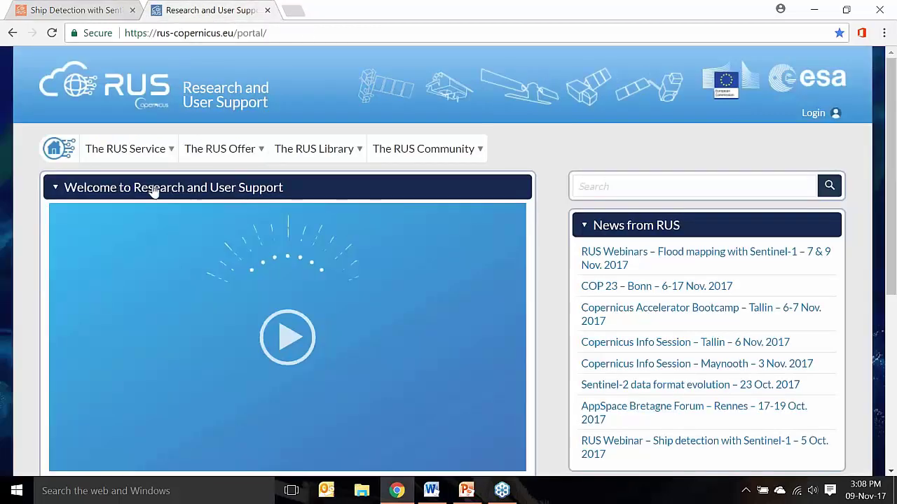
pyautogui.moveTo(214, 276)
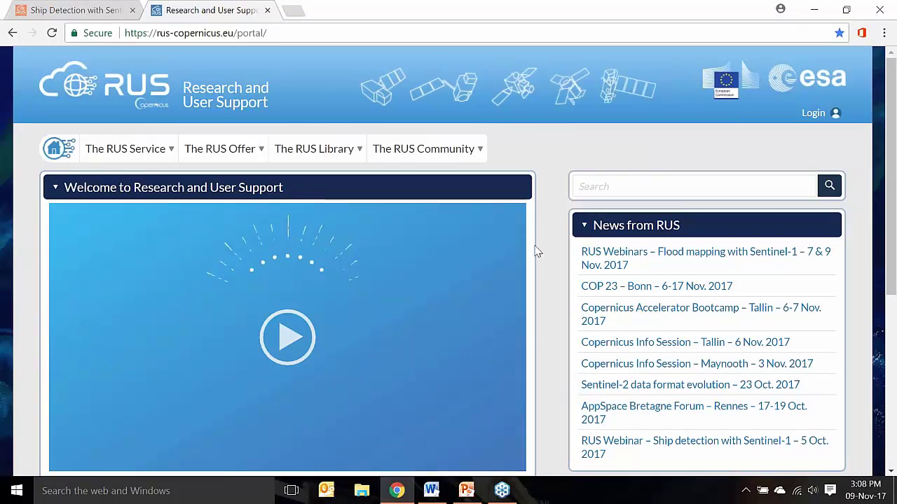
pyautogui.moveTo(160, 154)
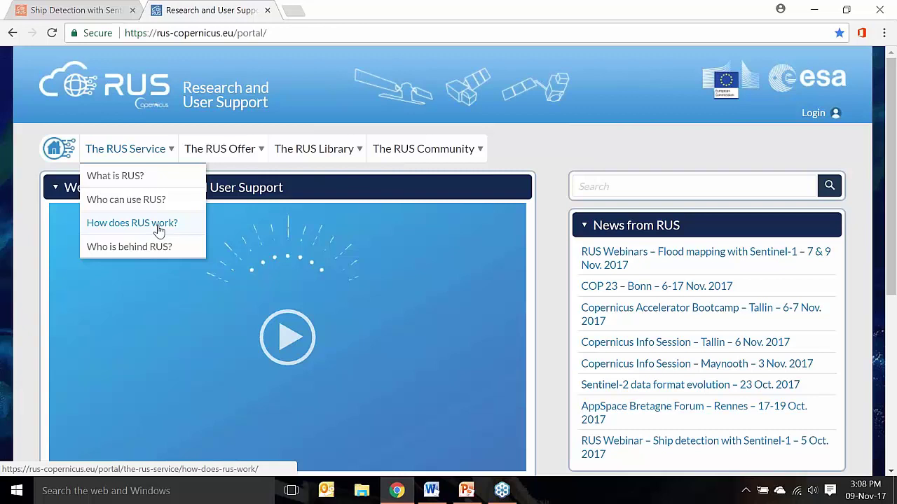
pyautogui.moveTo(236, 159)
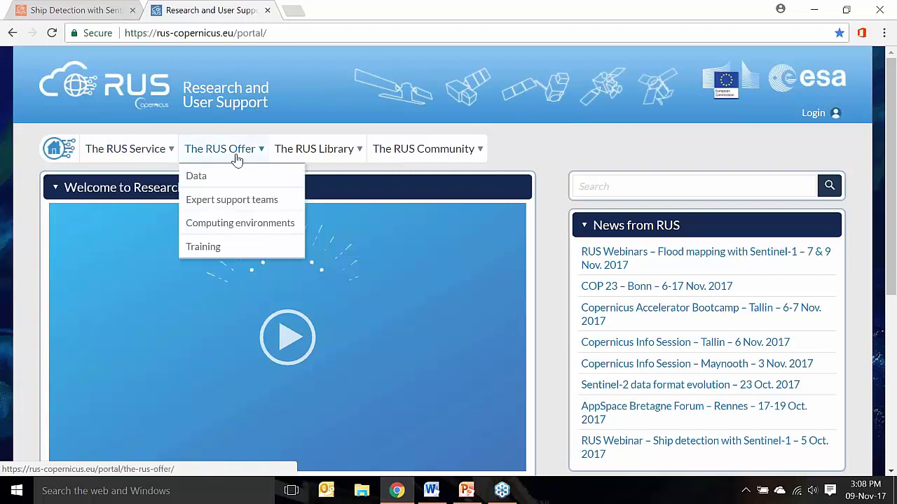
pyautogui.click(234, 224)
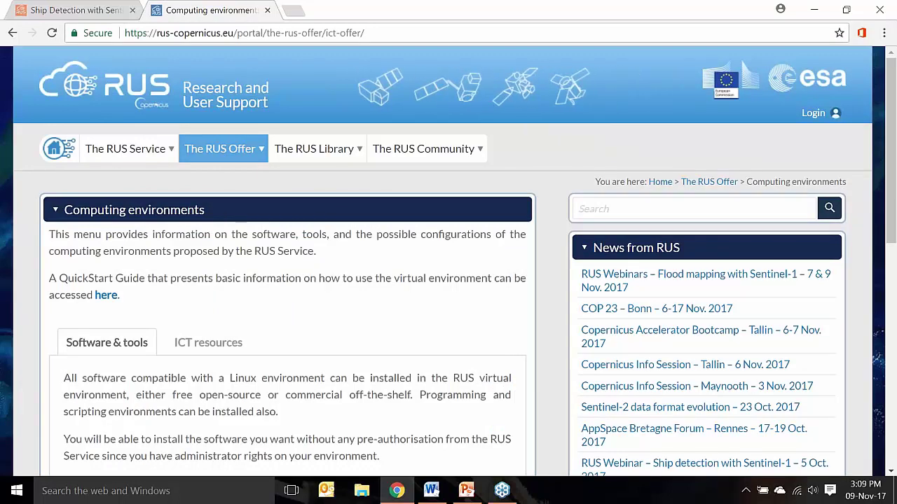
pyautogui.scroll(-4, 448, 267)
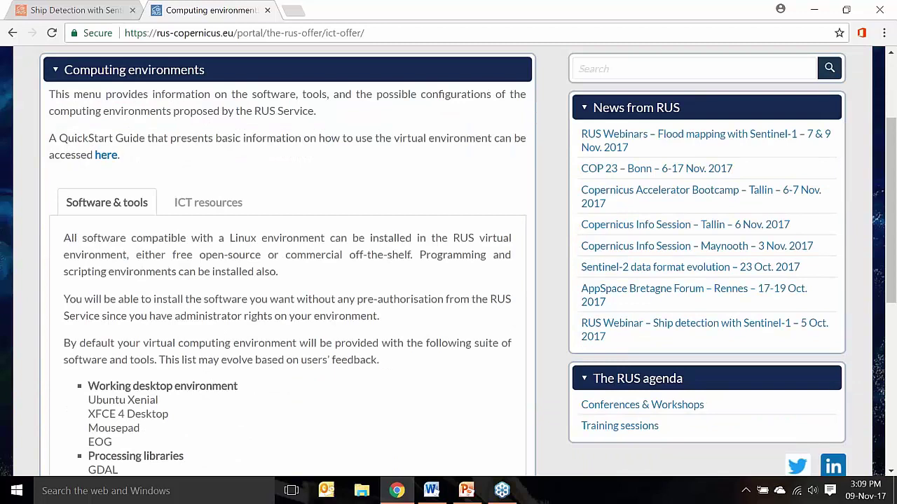
pyautogui.scroll(-2, 449, 266)
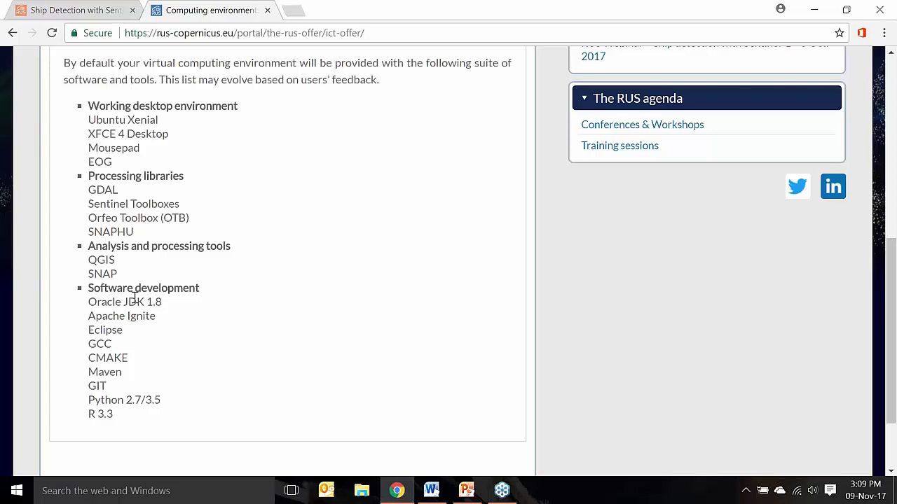
pyautogui.scroll(3, 133, 298)
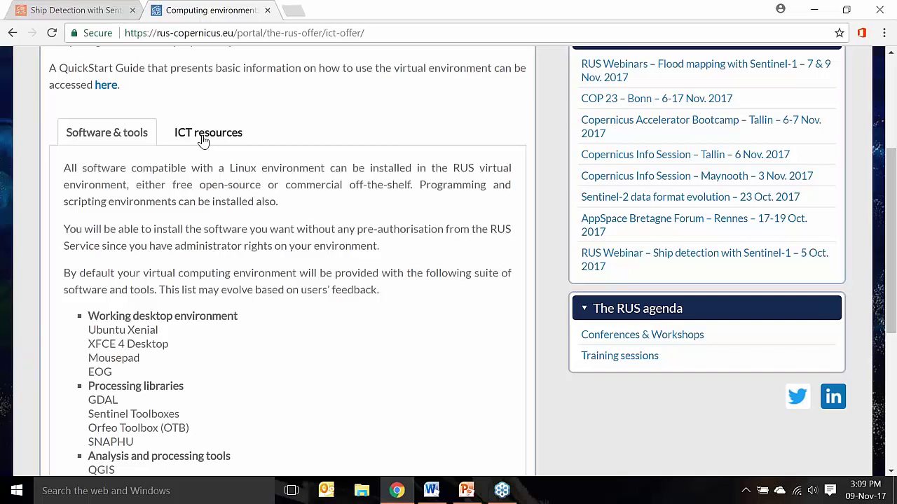
# Show the ICT resources table of Level A–C work environments
pyautogui.click(203, 138)
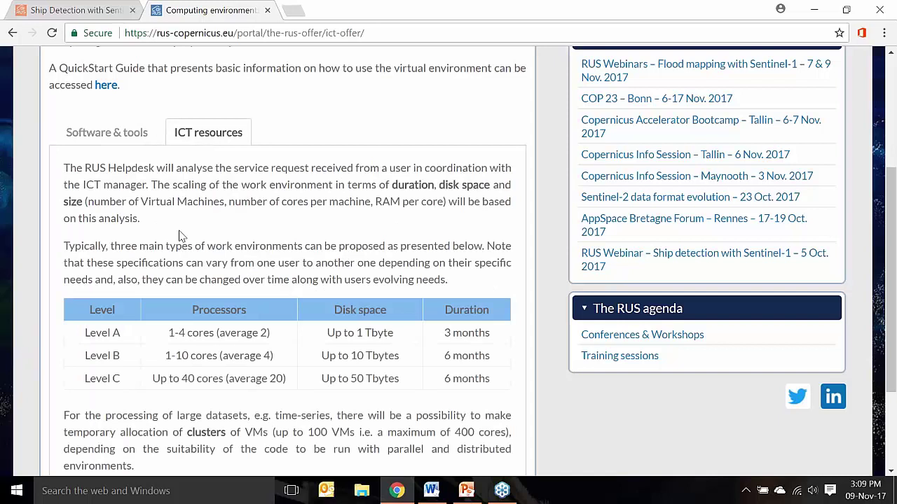
pyautogui.scroll(-1, 179, 235)
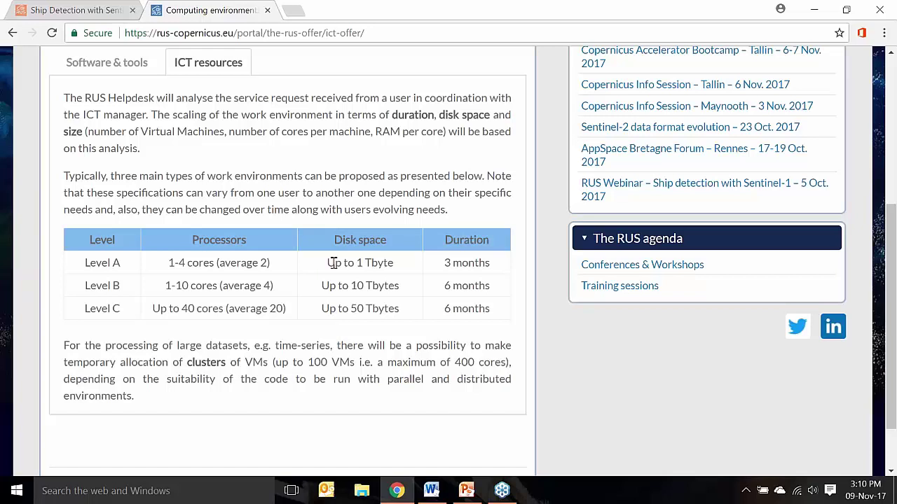
pyautogui.scroll(1, 333, 262)
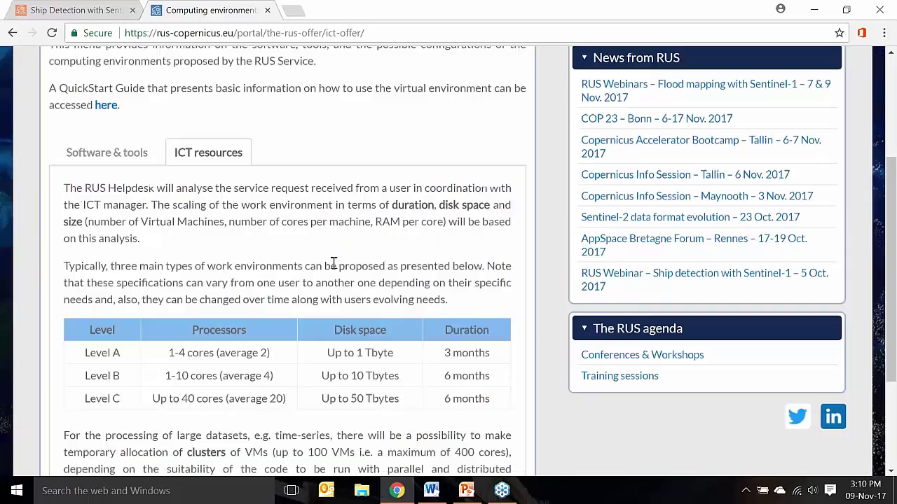
pyautogui.scroll(3, 333, 263)
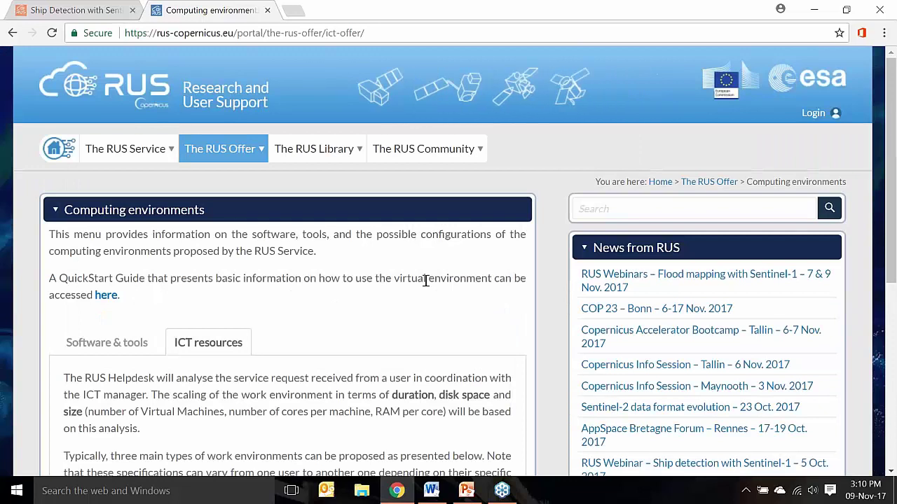
# Choose REGISTER COPERNICUS SSO account from the portal's Login dialog
pyautogui.click(807, 117)
pyautogui.scroll(-3, 530, 270)
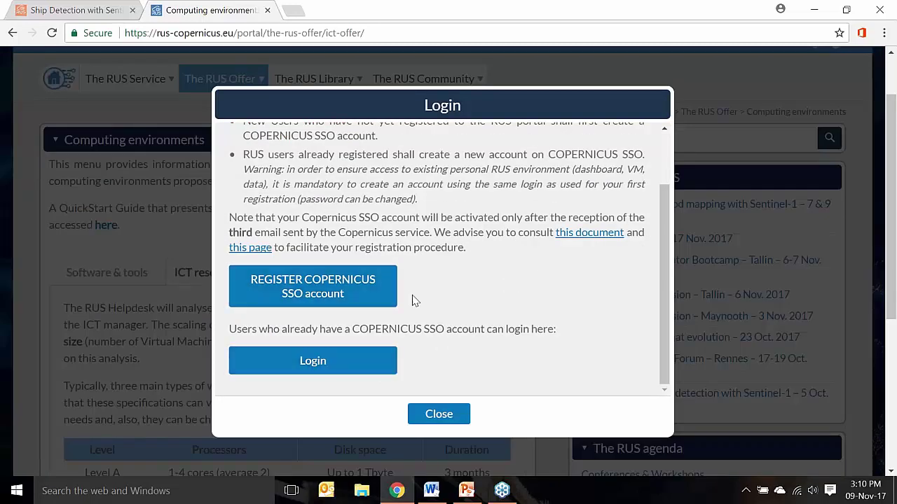
pyautogui.click(380, 296)
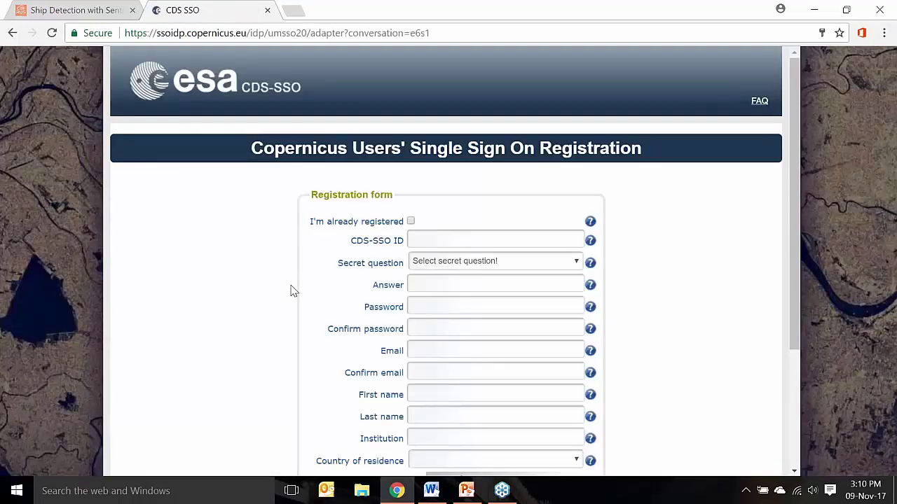
# Enter the SSO ID, pick the favourite food secret question, and type the secret answer
pyautogui.scroll(-1, 420, 166)
pyautogui.click(423, 174)
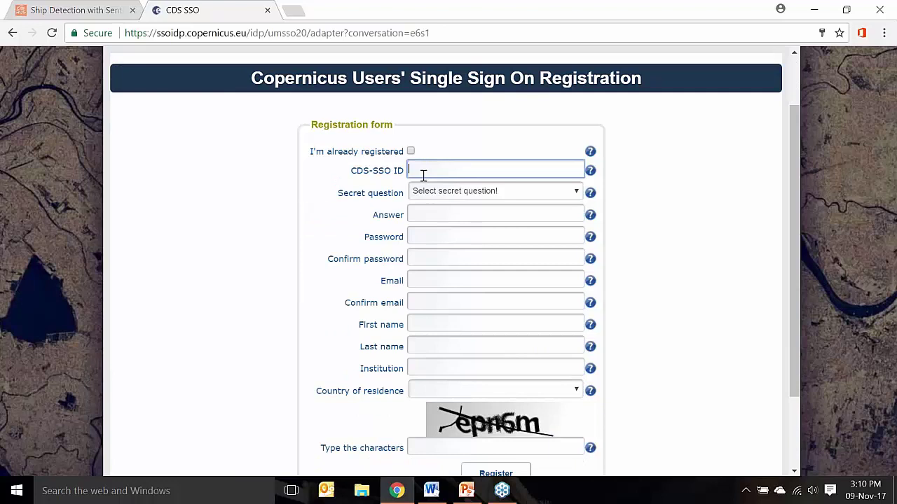
pyautogui.press('Tab')
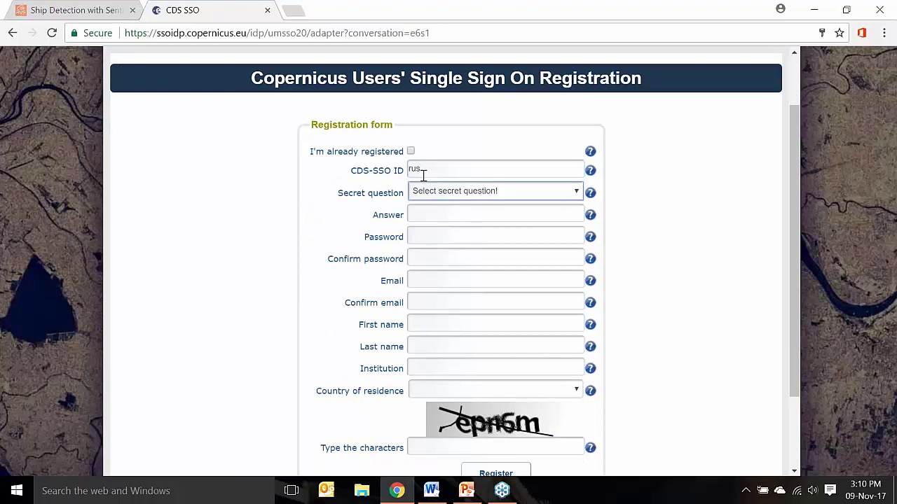
pyautogui.click(498, 194)
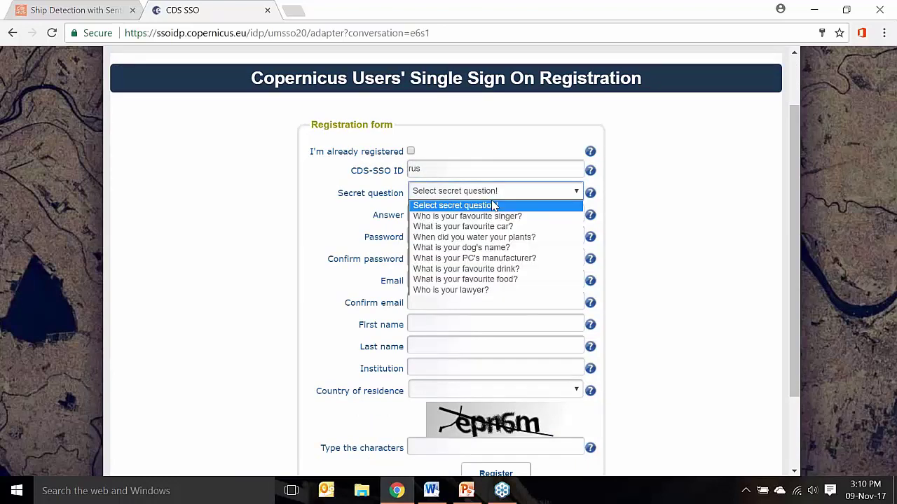
pyautogui.click(491, 283)
pyautogui.click(446, 214)
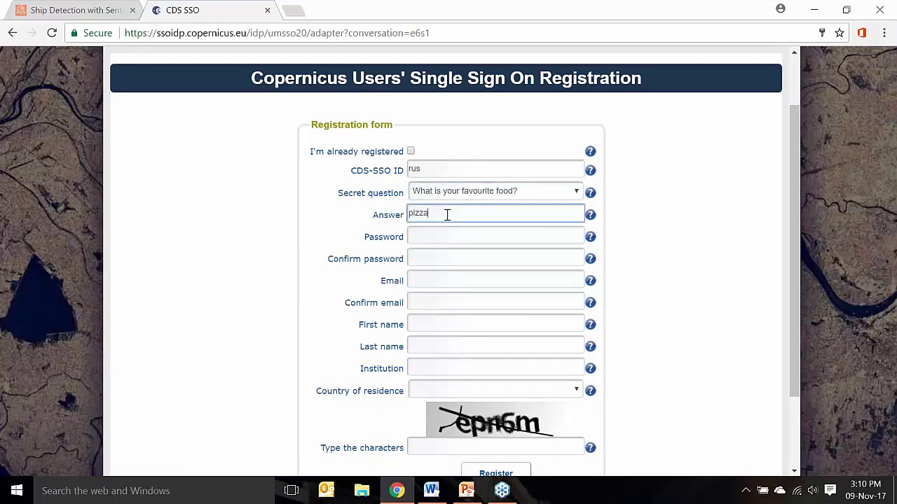
pyautogui.press('Tab')
# Enter and confirm the account password, then the e-mail address and its confirmation
pyautogui.write('***')
pyautogui.write('****')
pyautogui.press('Tab')
pyautogui.write('*********')
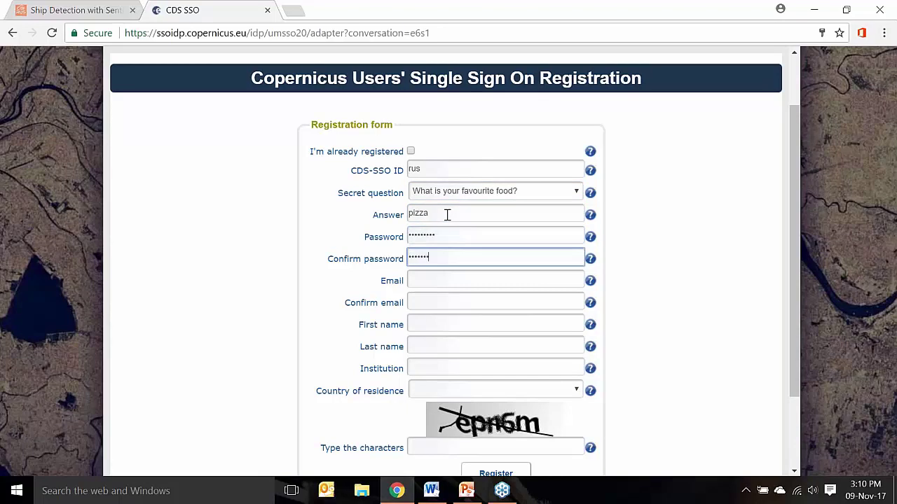
pyautogui.press('Tab')
pyautogui.write('h')
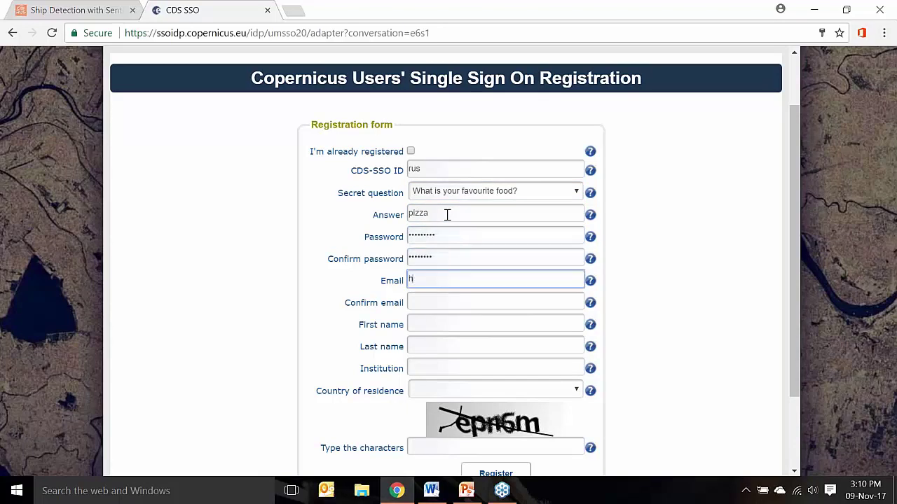
pyautogui.write('ereyouremail@email.com')
pyautogui.press('Tab')
pyautogui.write('hereyouremial@emial.com')
# Fill in first and last name, institution 'rus', country IT (Italy), and the captcha characters
pyautogui.press('Tab')
pyautogui.press('Tab')
pyautogui.press('Tab')
pyautogui.write('rus')
pyautogui.press('Tab')
pyautogui.write('it')
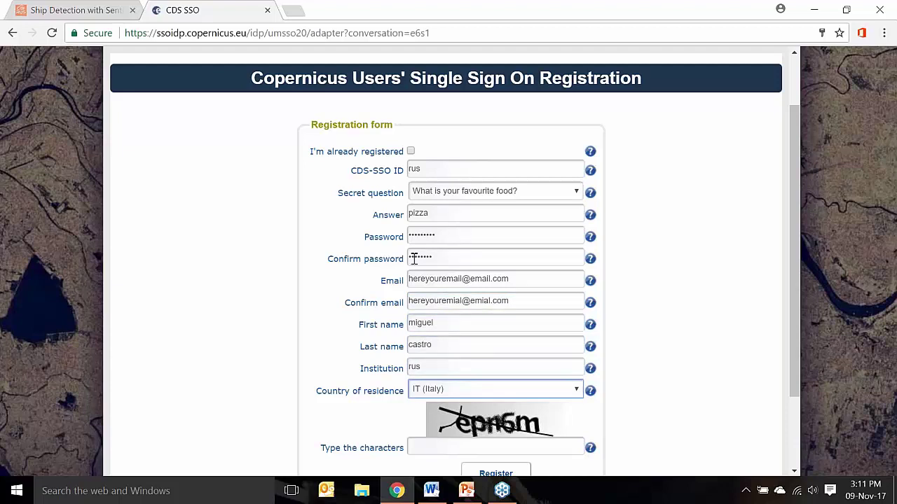
pyautogui.scroll(-1, 357, 300)
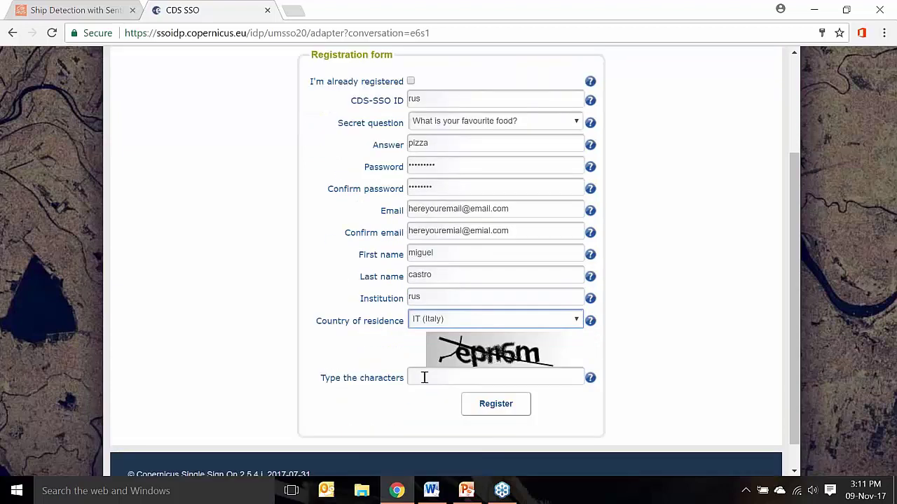
pyautogui.click(428, 377)
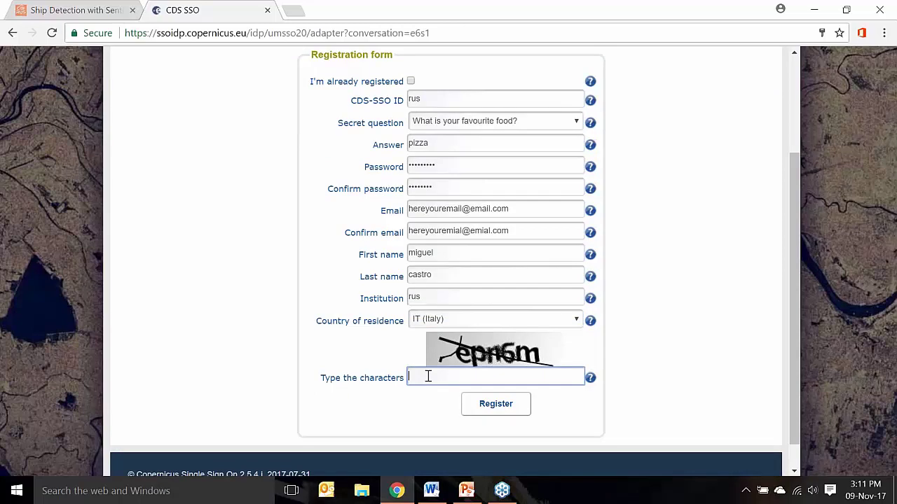
pyautogui.write('epn6m')
# Return to the RUS portal and sign in through the Copernicus SSO login page
pyautogui.click(13, 35)
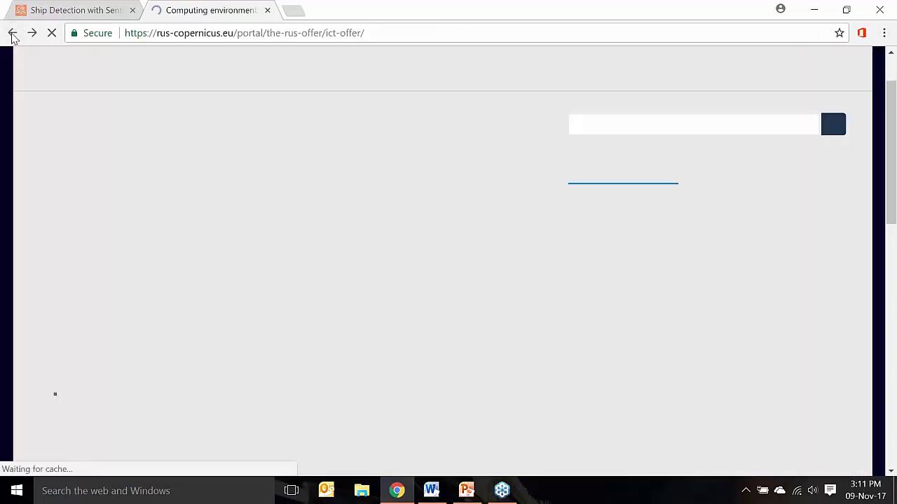
pyautogui.scroll(1, 531, 105)
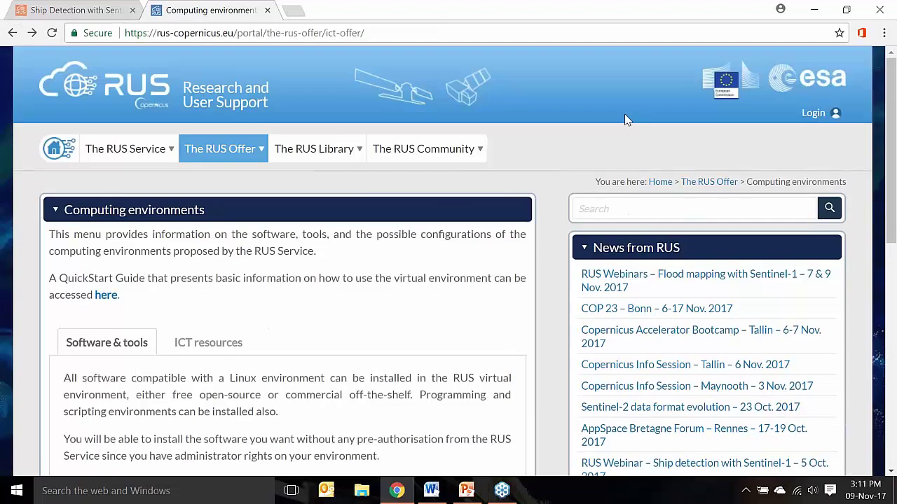
pyautogui.click(812, 114)
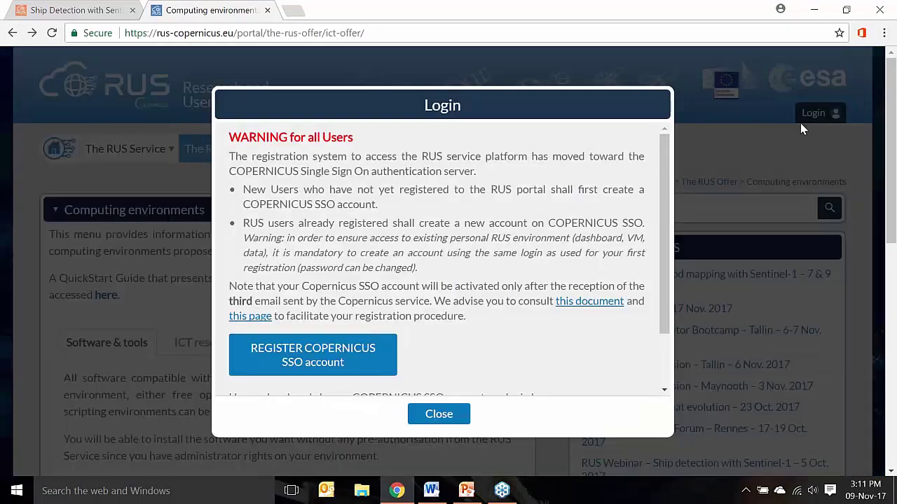
pyautogui.scroll(-3, 511, 216)
pyautogui.click(338, 360)
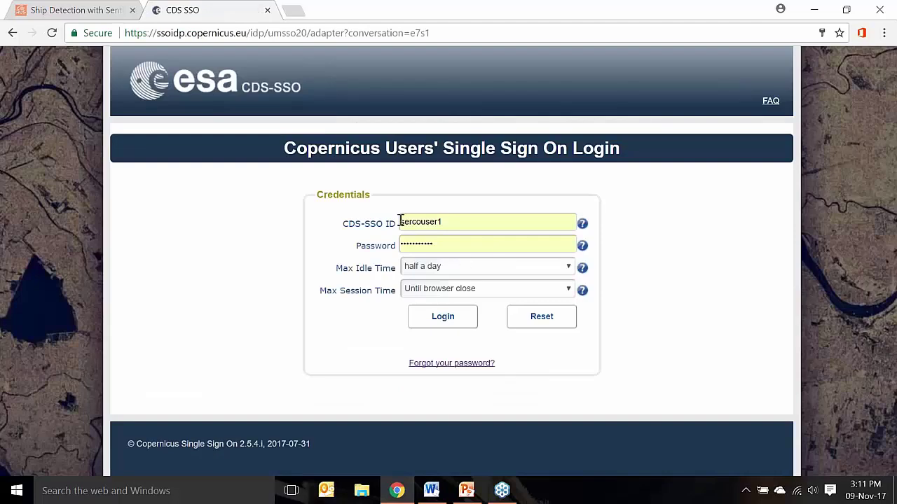
pyautogui.click(459, 315)
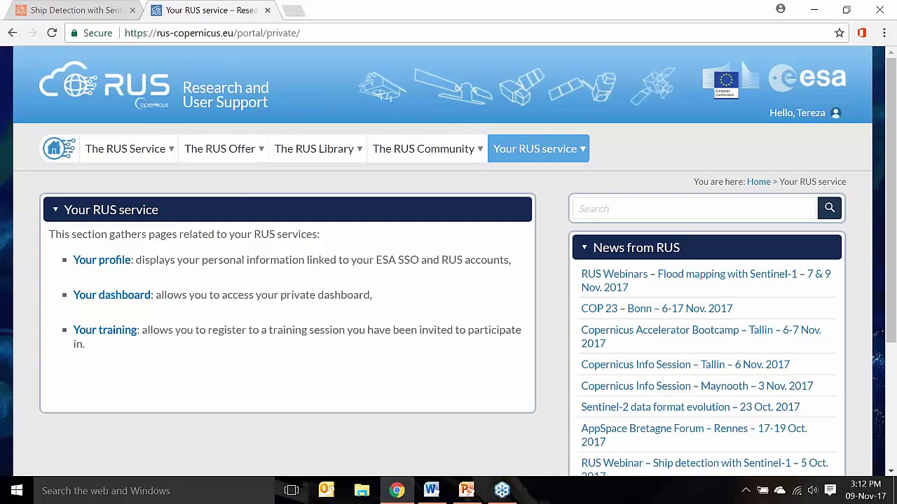
# Open Your dashboard to see projects RUS_training1 (ID 231) and RUS_training2 (ID 260)
pyautogui.click(136, 300)
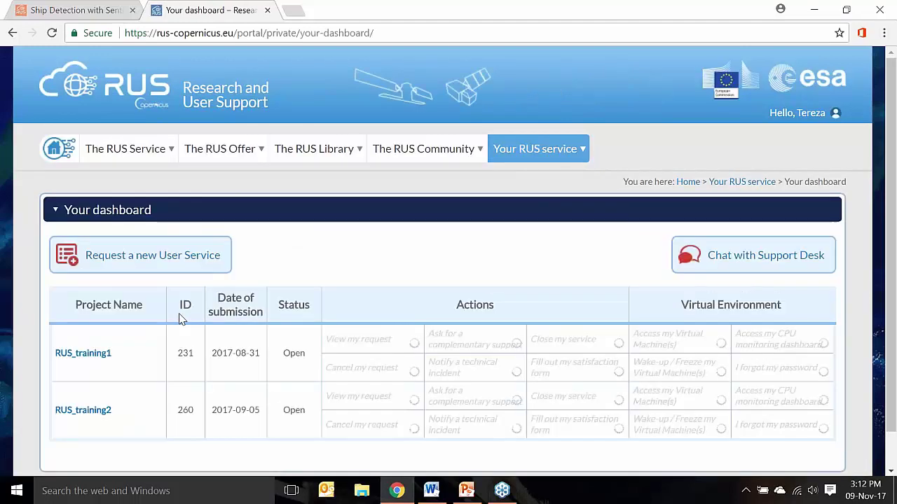
pyautogui.scroll(-1, 181, 318)
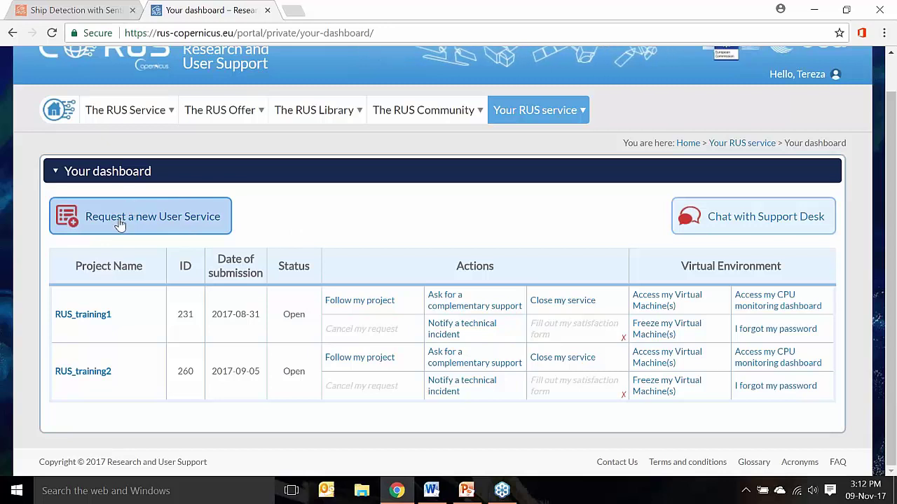
# Start a new User Service request: 5-10 years' experience, Yes to downloading and processing Copernicus data
pyautogui.click(120, 223)
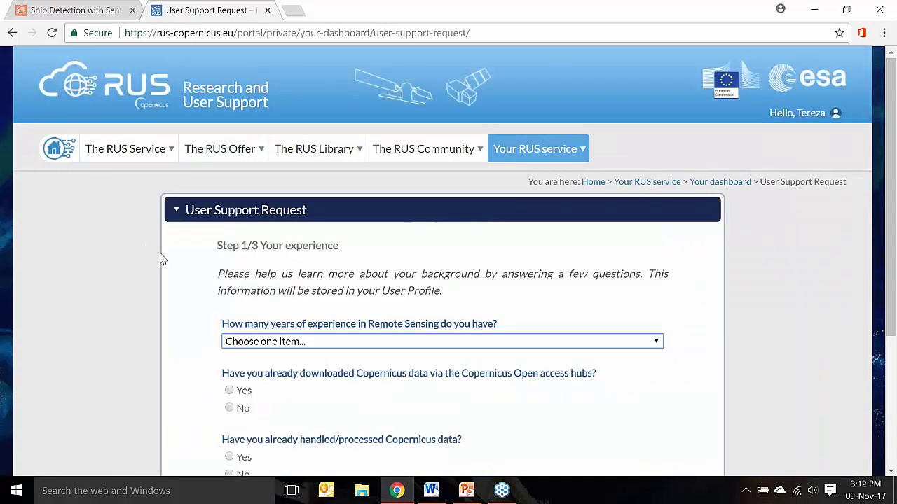
pyautogui.scroll(-1, 160, 259)
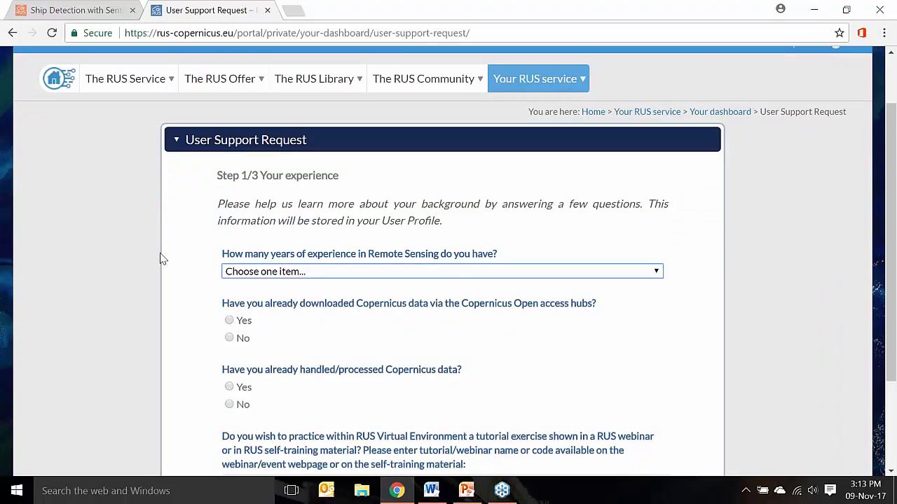
pyautogui.scroll(-1, 160, 257)
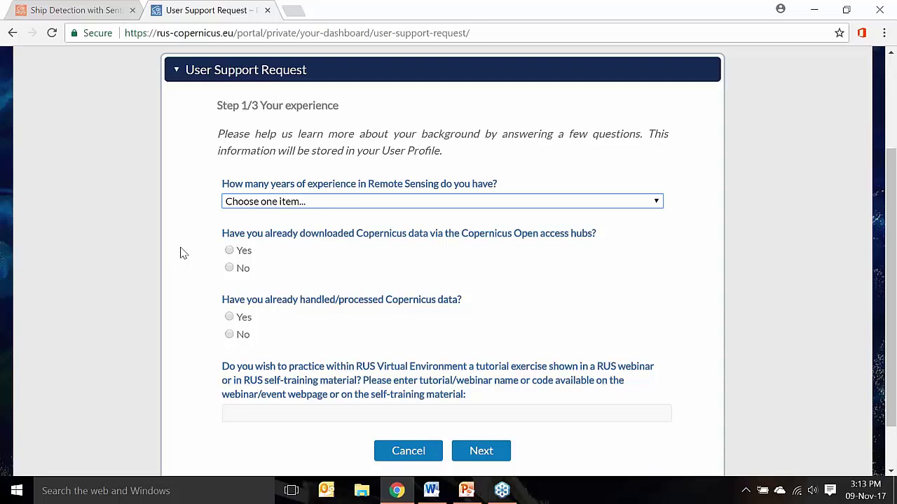
pyautogui.click(255, 203)
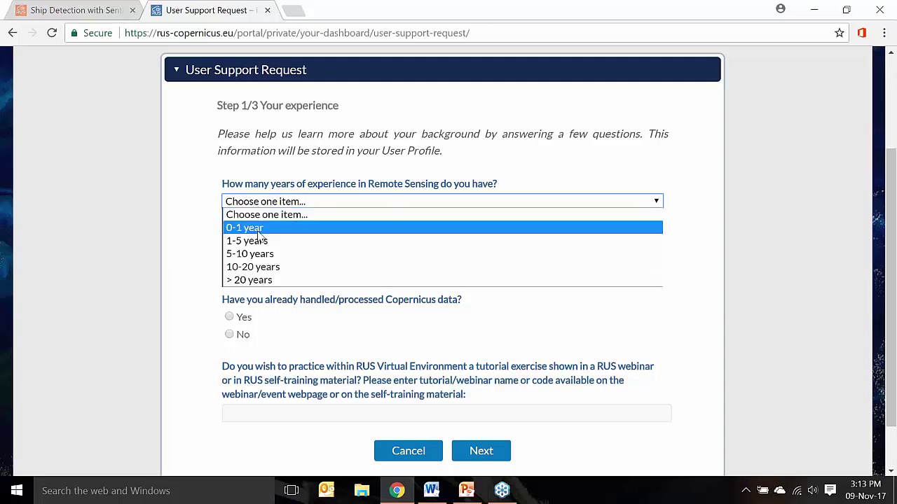
pyautogui.click(254, 252)
pyautogui.click(244, 253)
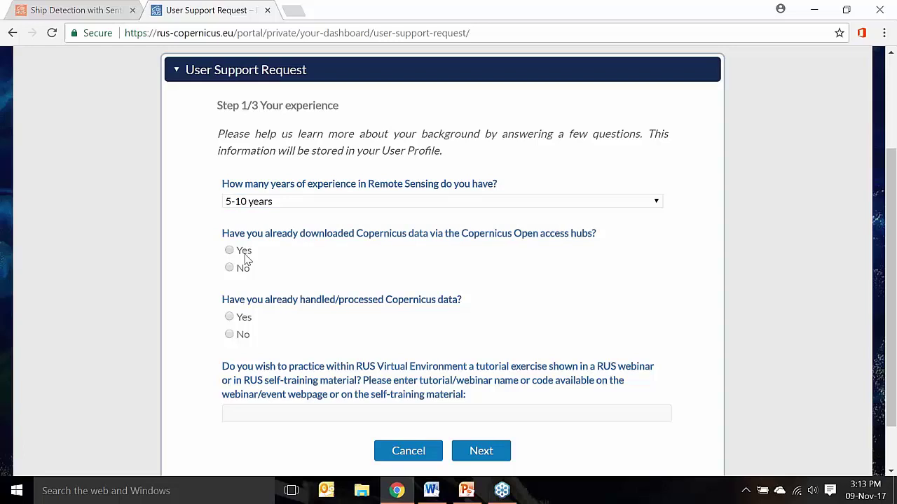
pyautogui.click(245, 321)
# Enter 'd' as tutorial name, request data in addition to the tutorial, and advance to step 2
pyautogui.scroll(-1, 196, 329)
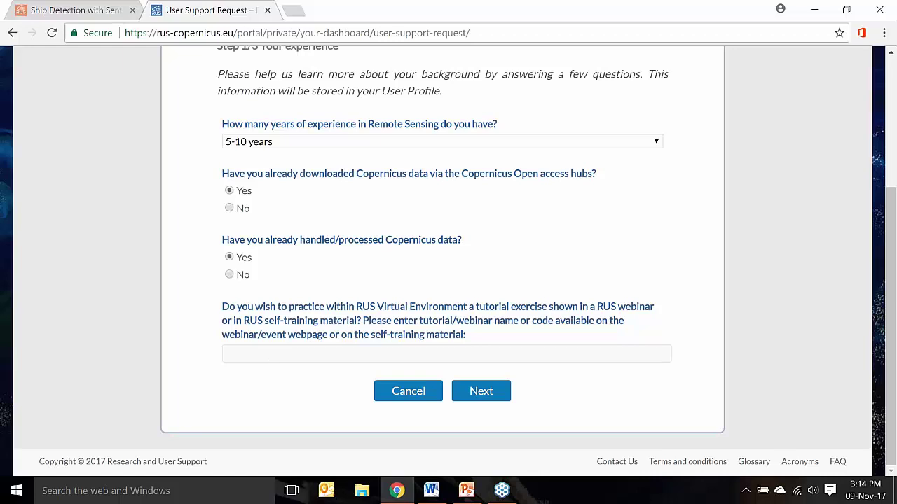
pyautogui.click(274, 358)
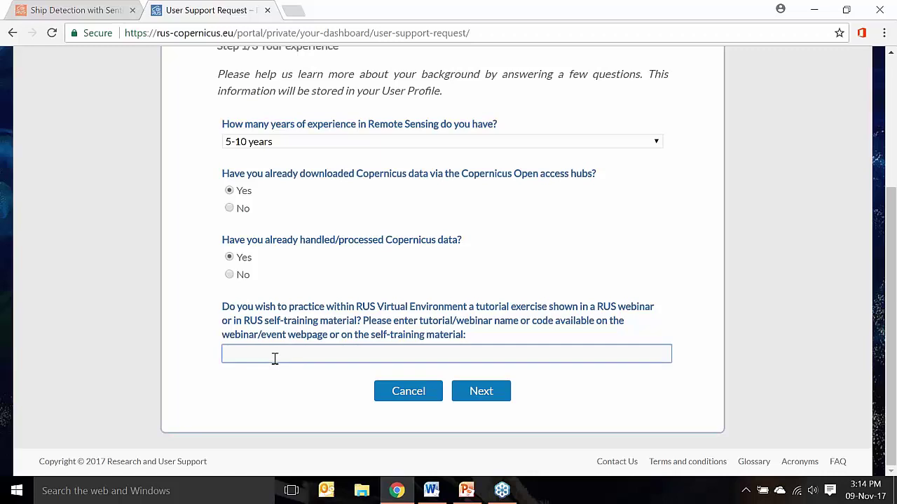
pyautogui.write('d')
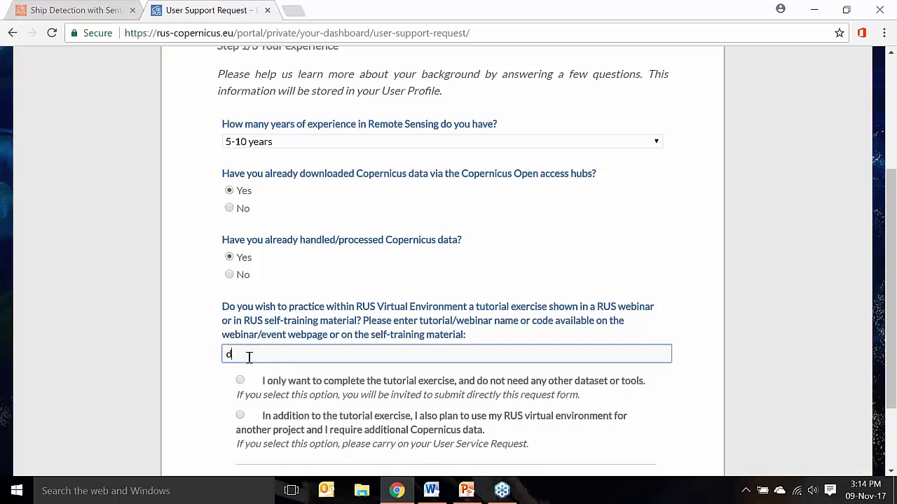
pyautogui.scroll(-1, 219, 367)
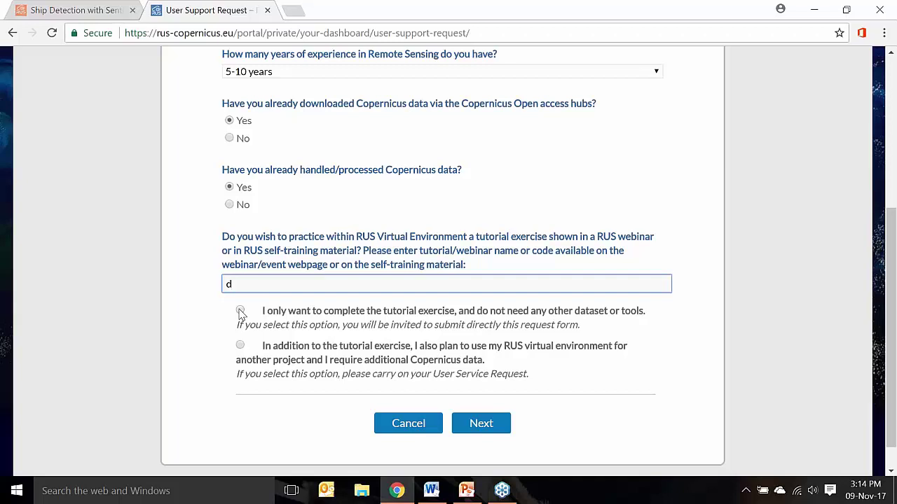
pyautogui.click(240, 346)
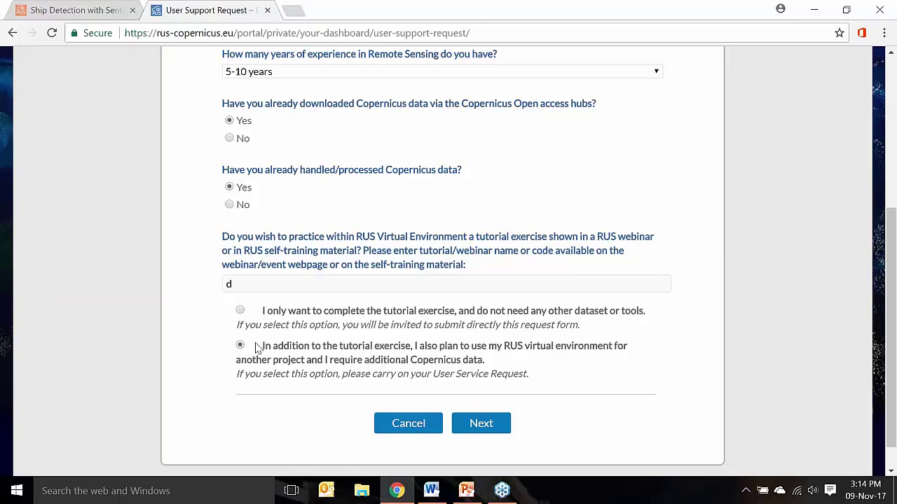
pyautogui.click(481, 424)
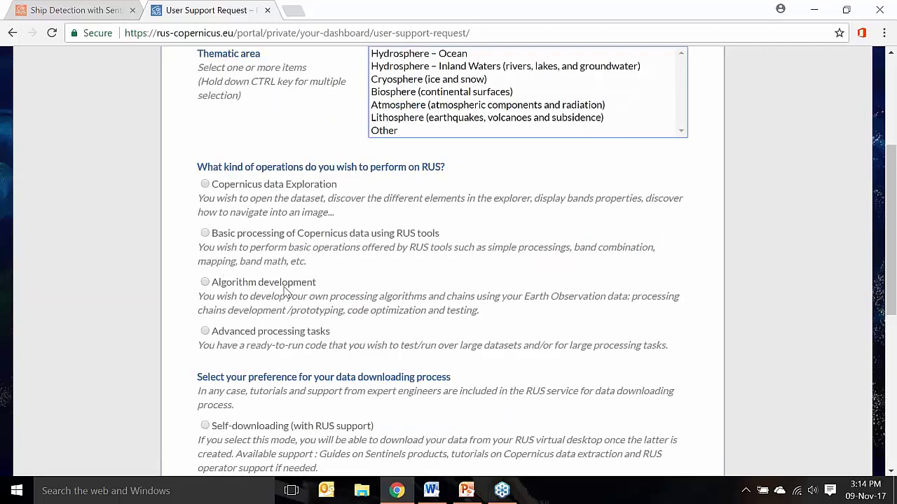
# Select Hydrosphere – Inland Waters, Algorithm development, and Self-downloading with RUS support
pyautogui.scroll(1, 284, 294)
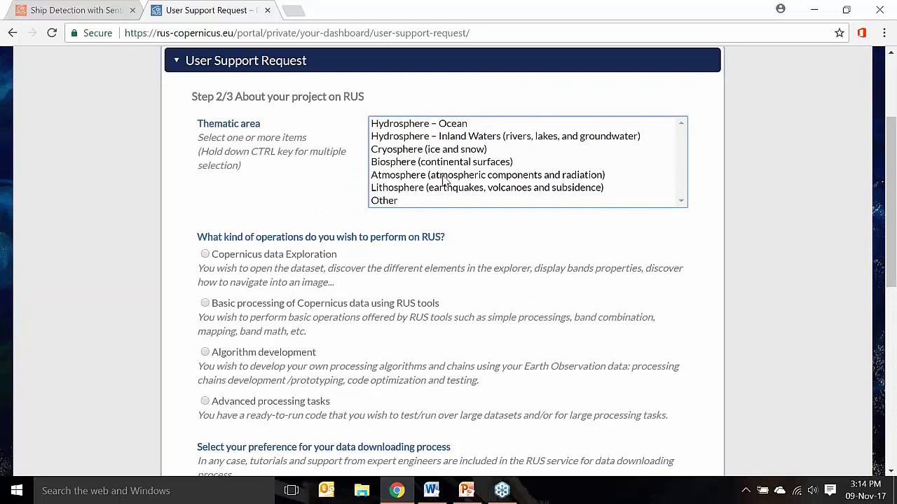
pyautogui.click(411, 138)
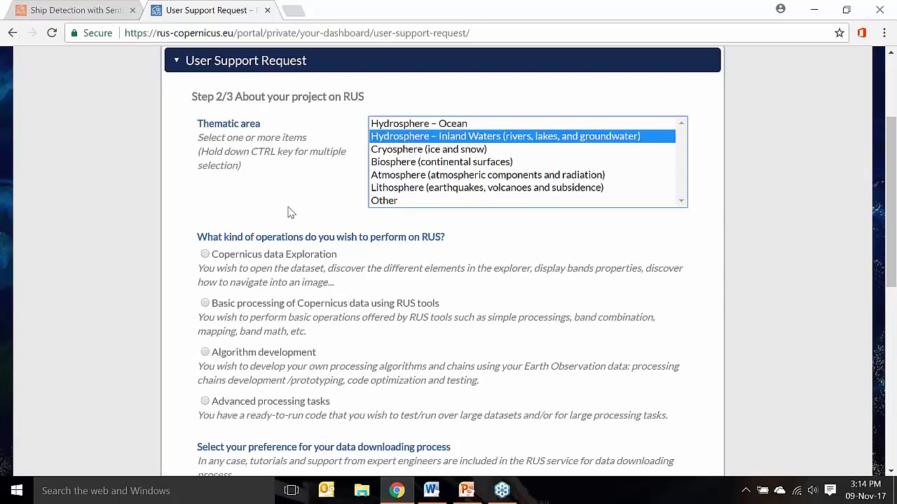
pyautogui.scroll(-1, 291, 213)
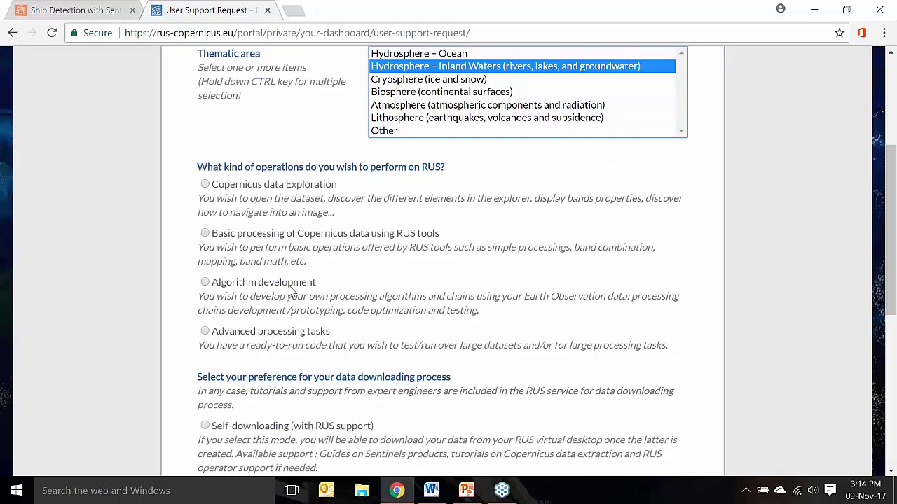
pyautogui.click(290, 288)
pyautogui.scroll(-2, 291, 290)
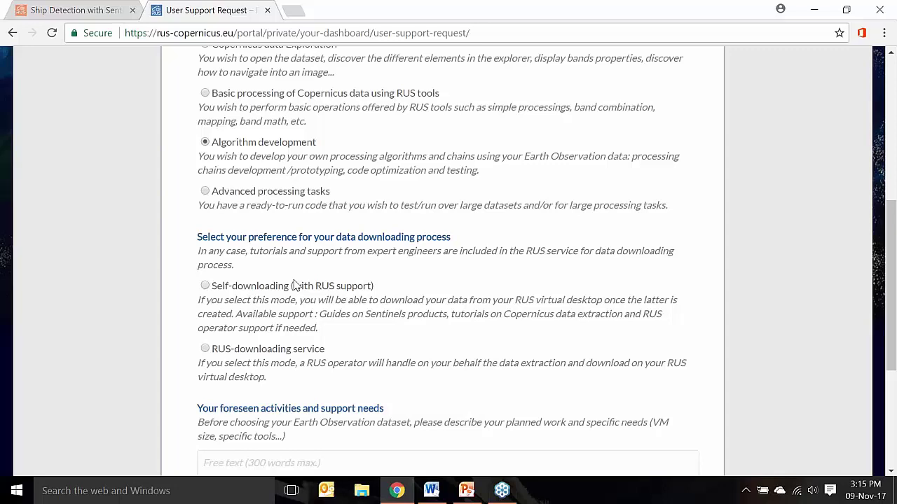
pyautogui.click(260, 290)
# Enter 'training' as foreseen activities and 'flooding' as project name, then advance to step 3
pyautogui.scroll(-3, 167, 344)
pyautogui.click(278, 282)
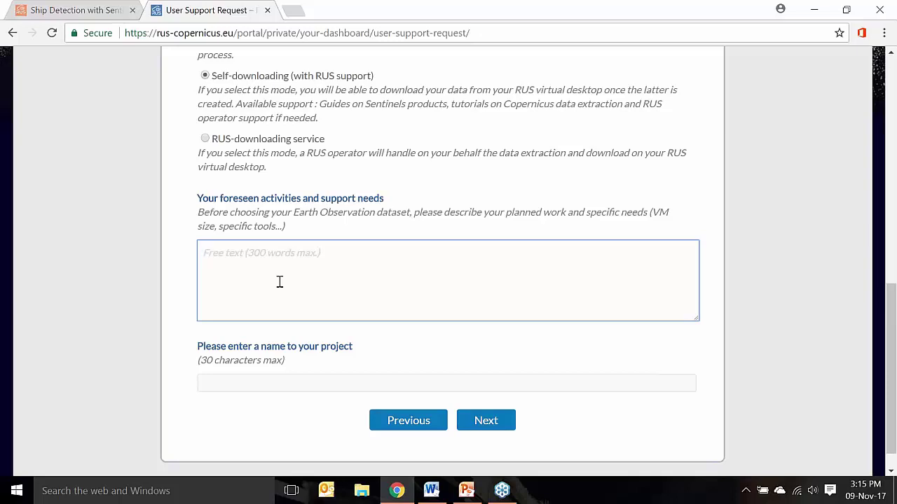
pyautogui.write('training')
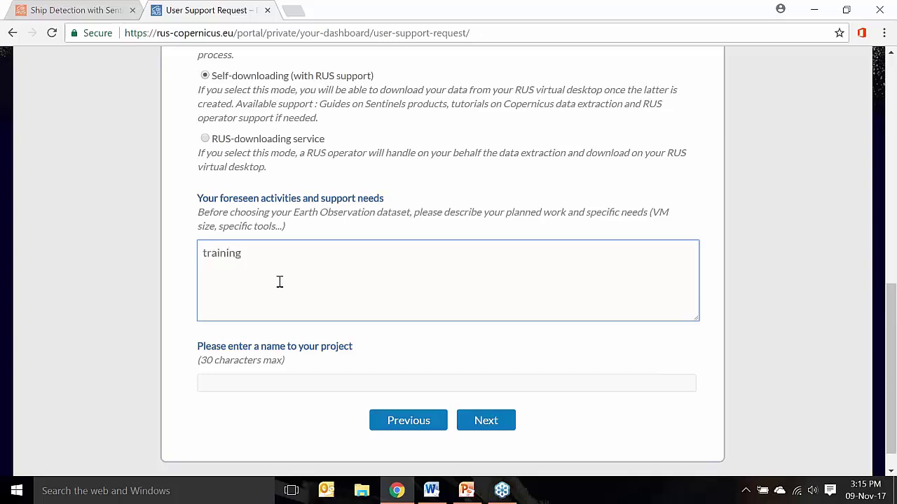
pyautogui.click(252, 381)
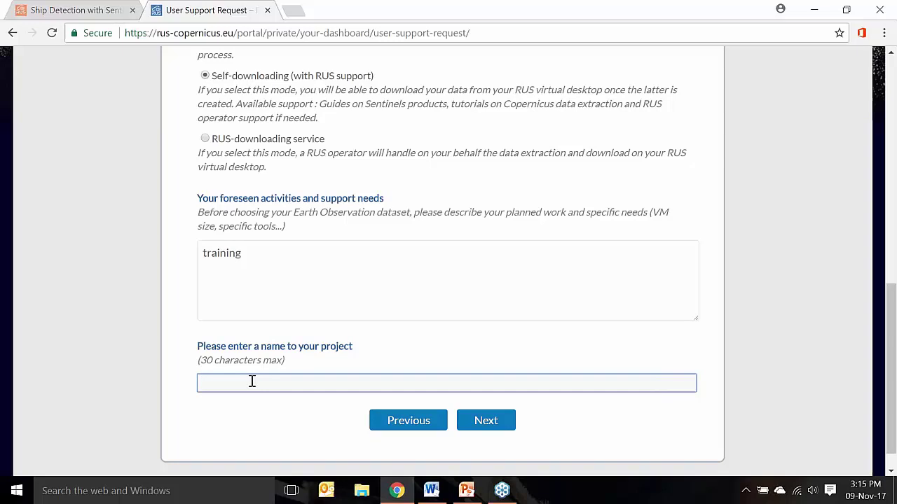
pyautogui.write('flooding')
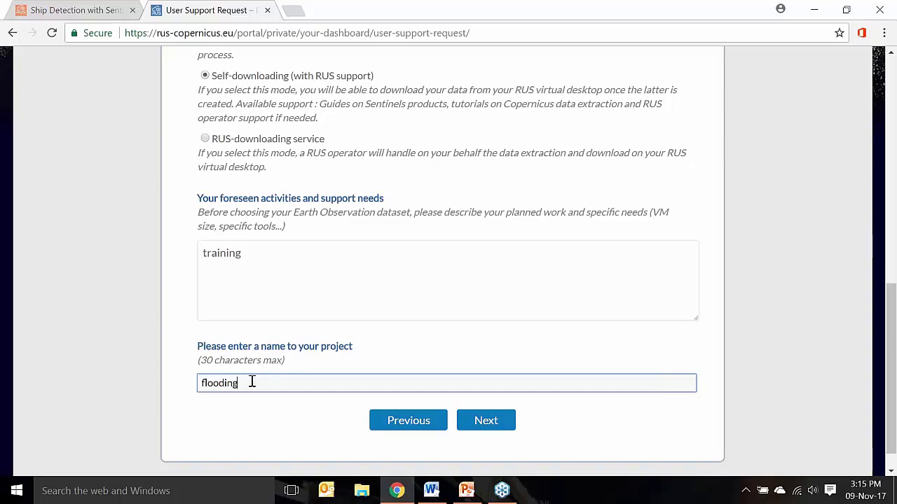
pyautogui.click(472, 428)
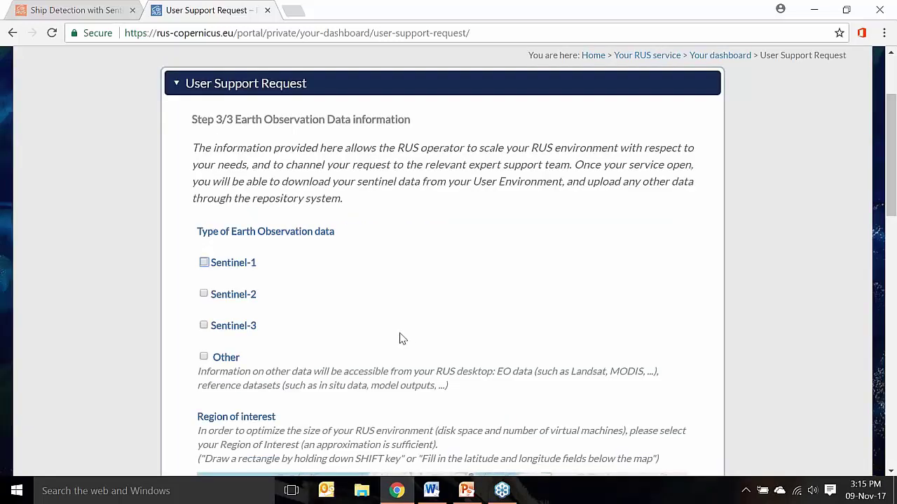
# Request Sentinel-1 data with GRD as the product type
pyautogui.scroll(-1, 397, 339)
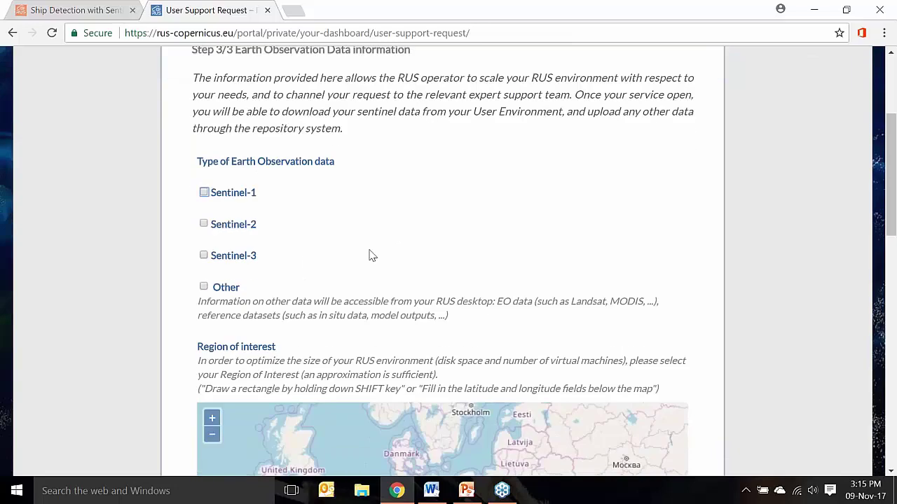
pyautogui.click(203, 193)
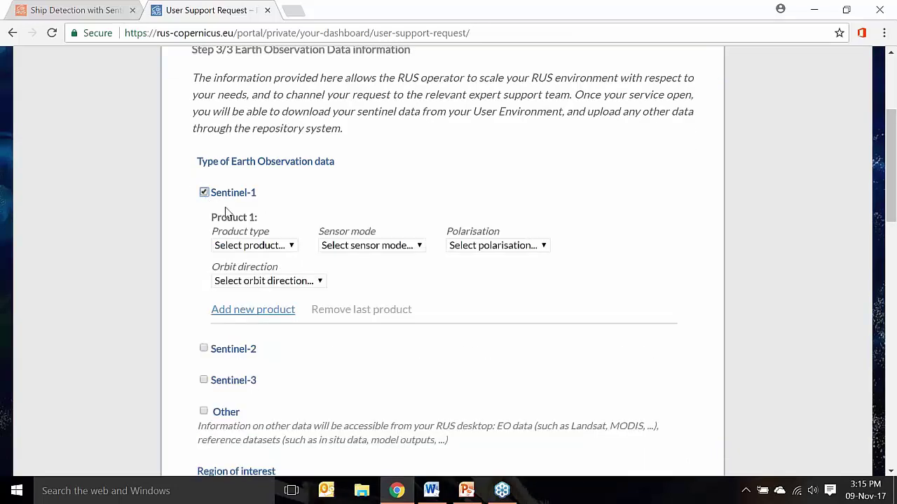
pyautogui.click(286, 247)
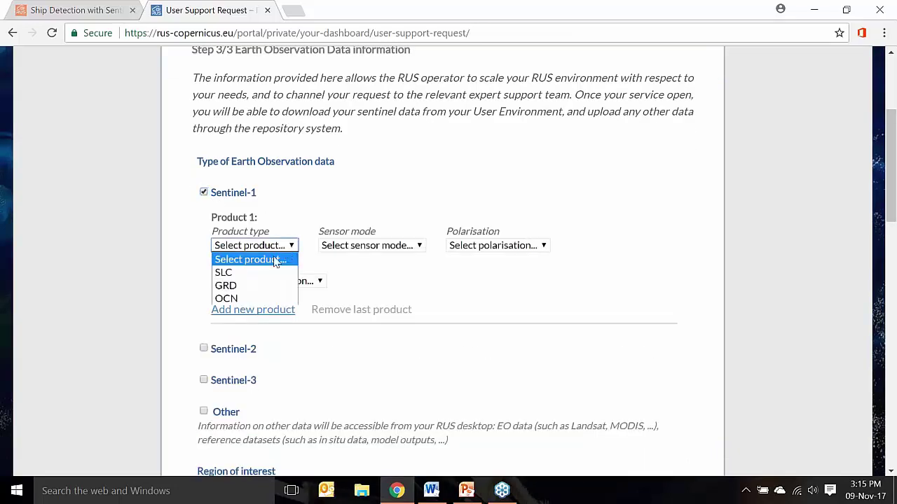
pyautogui.click(242, 289)
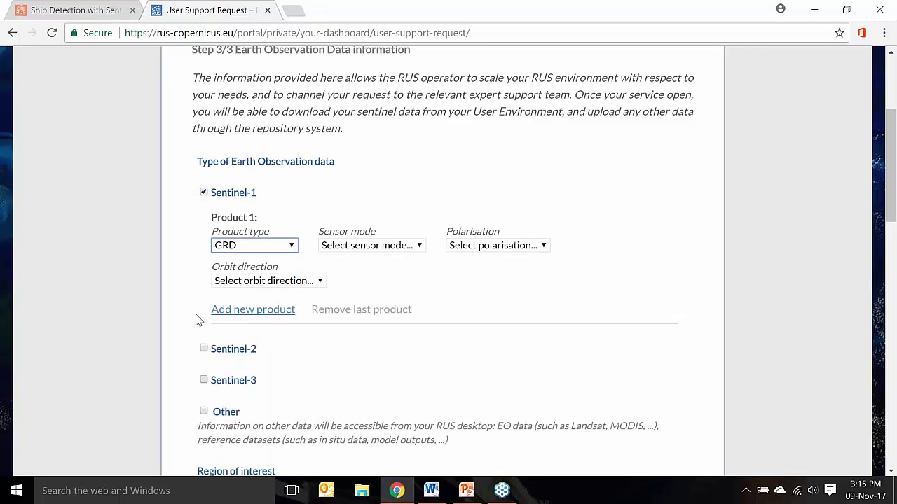
# Draw the area of interest over Mozambique: lat -17.7205 to -15.1072, lon 33.8286 to 36.8169
pyautogui.scroll(-1, 196, 320)
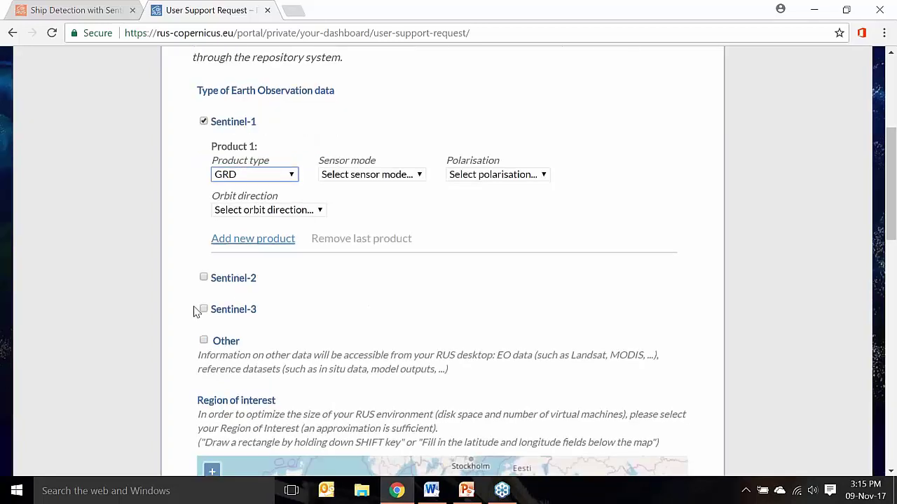
pyautogui.scroll(-3, 195, 311)
pyautogui.scroll(-1, 181, 311)
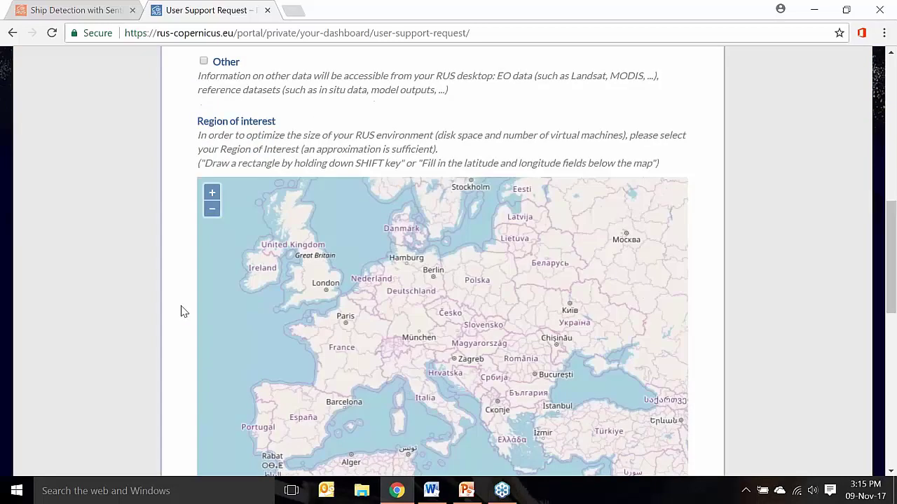
pyautogui.scroll(-1, 181, 312)
pyautogui.moveTo(403, 323); pyautogui.dragTo(392, 151)
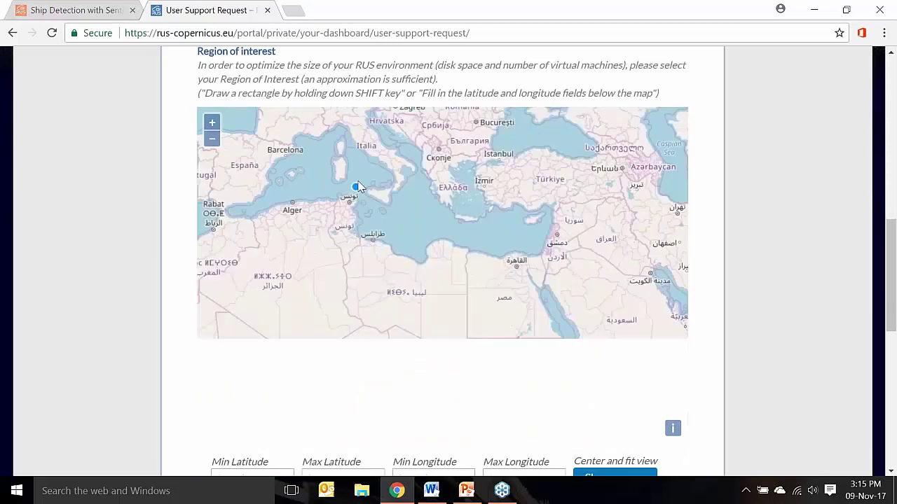
pyautogui.moveTo(340, 260); pyautogui.dragTo(315, 193)
pyautogui.rightClick(303, 181)
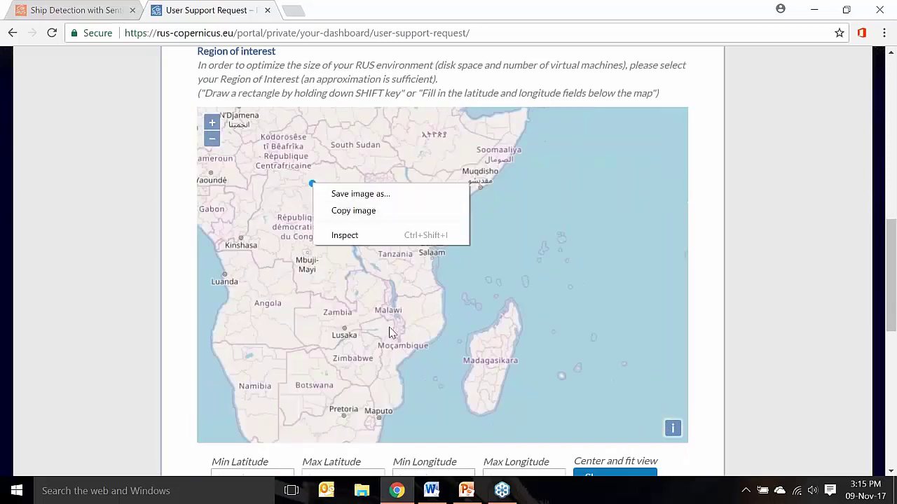
pyautogui.moveTo(389, 326); pyautogui.dragTo(413, 348)
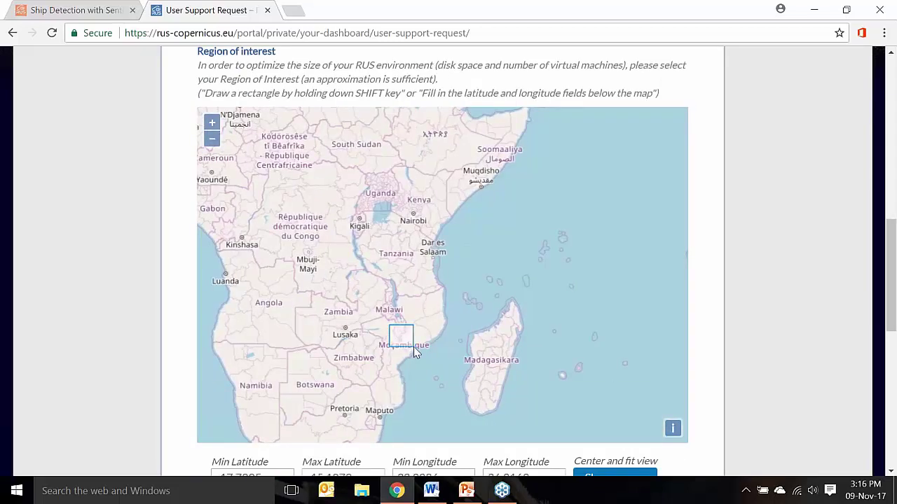
pyautogui.scroll(-2, 175, 363)
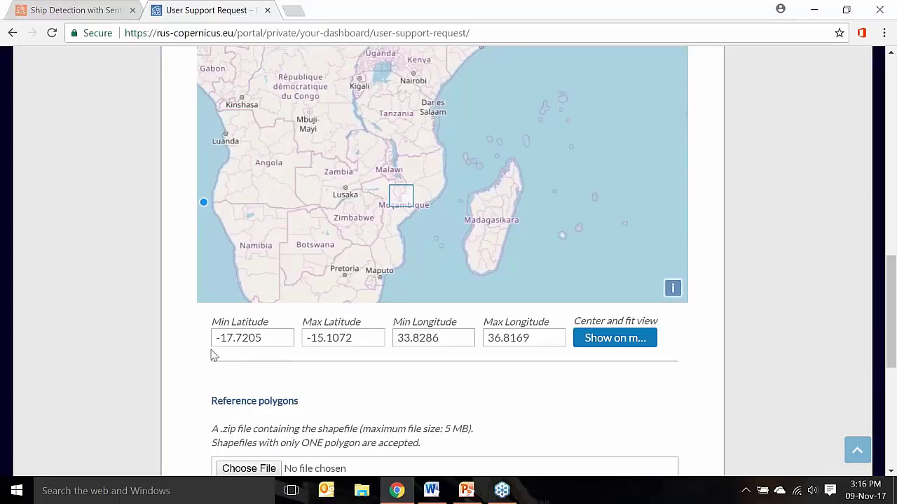
pyautogui.scroll(-1, 195, 356)
pyautogui.scroll(-1, 196, 356)
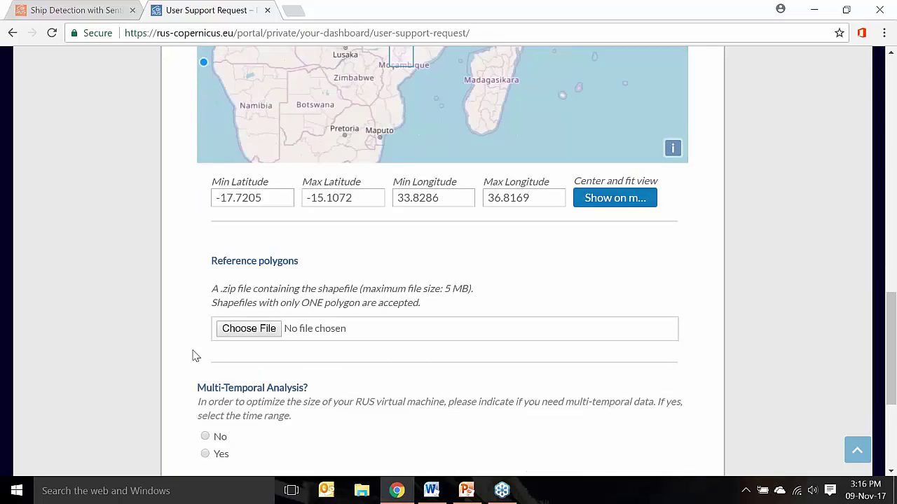
pyautogui.scroll(-3, 177, 357)
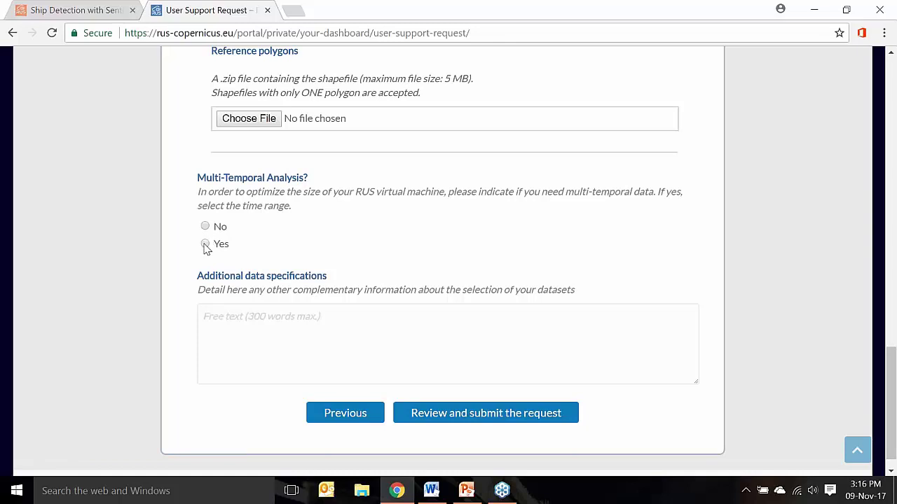
# Set Multi-Temporal Analysis to Yes with sensing start date 2014-12-29
pyautogui.click(205, 245)
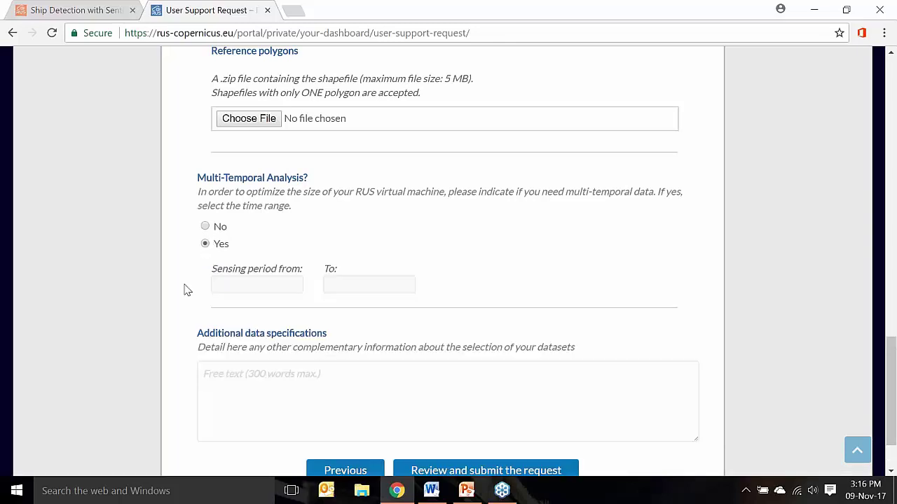
pyautogui.scroll(-1, 187, 289)
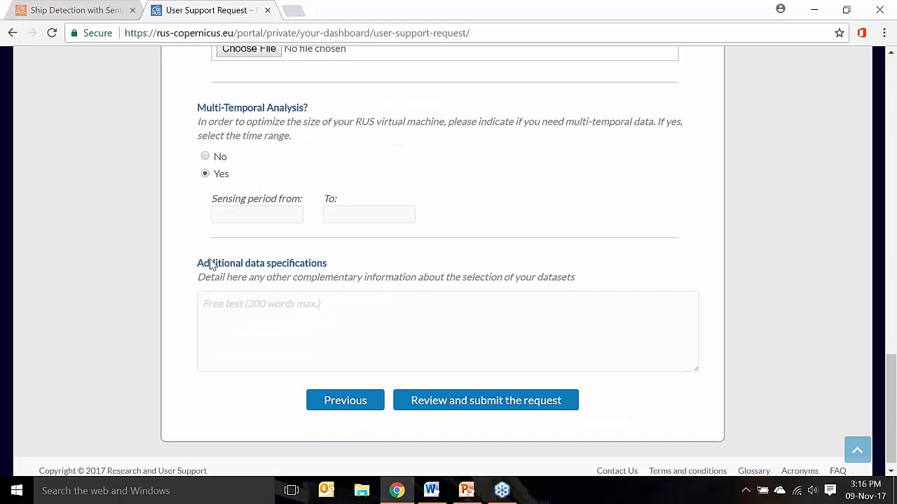
pyautogui.click(251, 215)
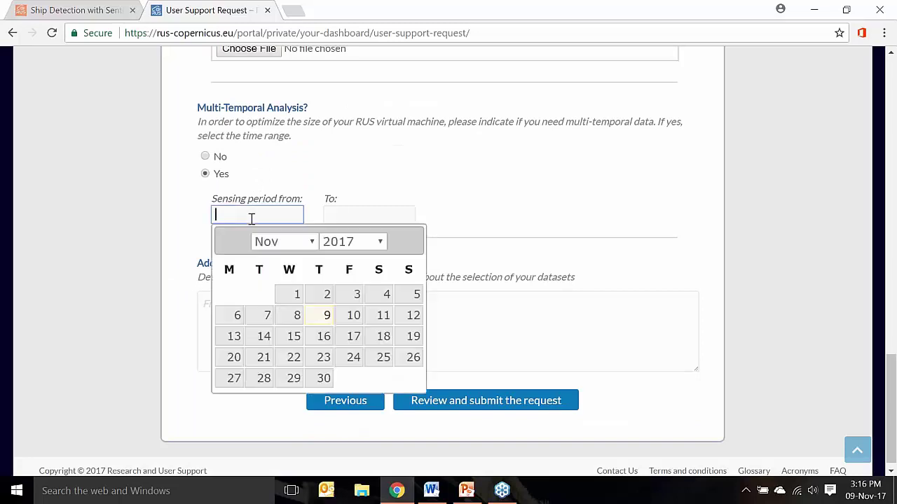
pyautogui.click(378, 242)
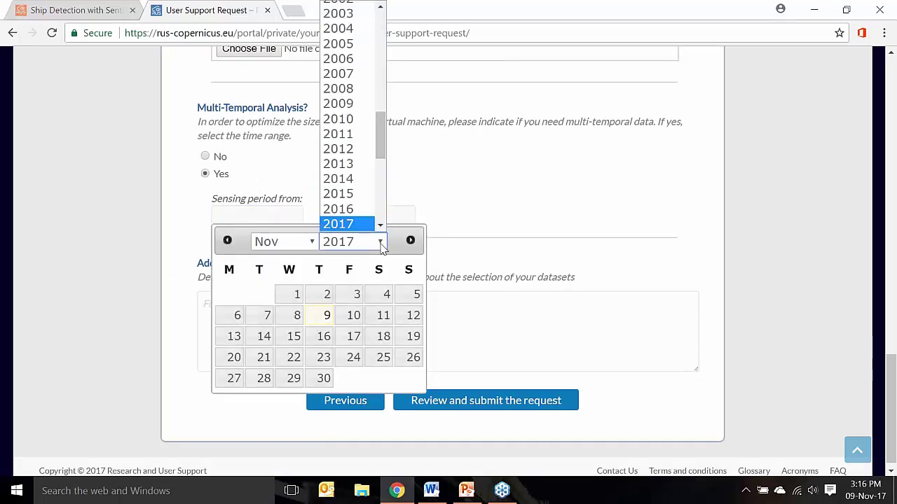
pyautogui.click(352, 185)
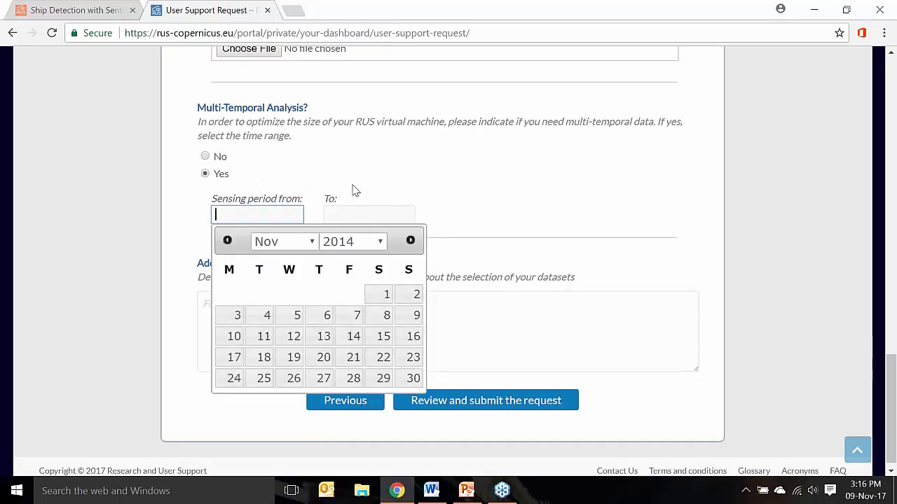
pyautogui.click(311, 245)
pyautogui.click(268, 422)
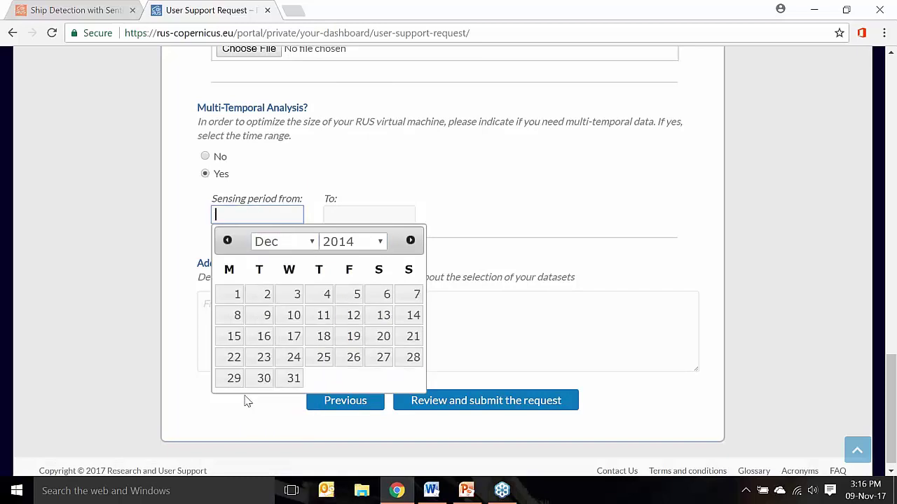
pyautogui.click(234, 378)
# Set the sensing end date to 2015-03-31 and write 'extra details' as additional specifications
pyautogui.click(380, 217)
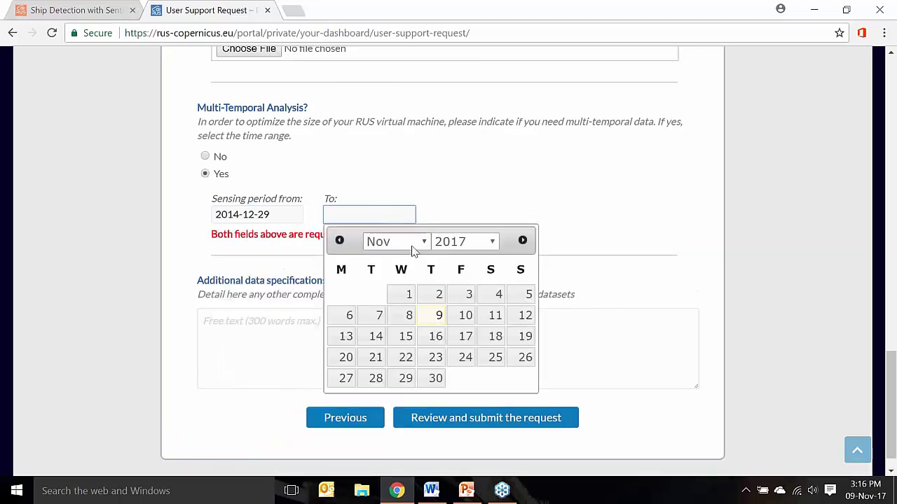
pyautogui.click(412, 249)
pyautogui.click(392, 287)
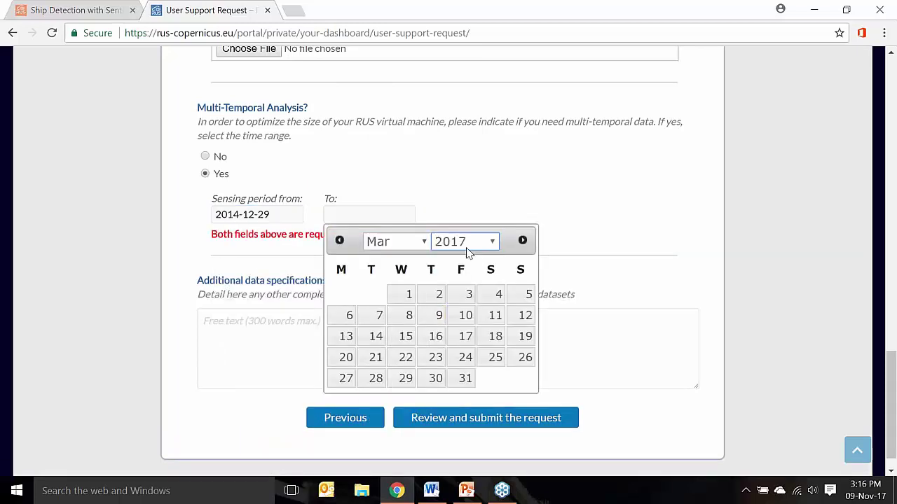
pyautogui.click(468, 246)
pyautogui.click(472, 193)
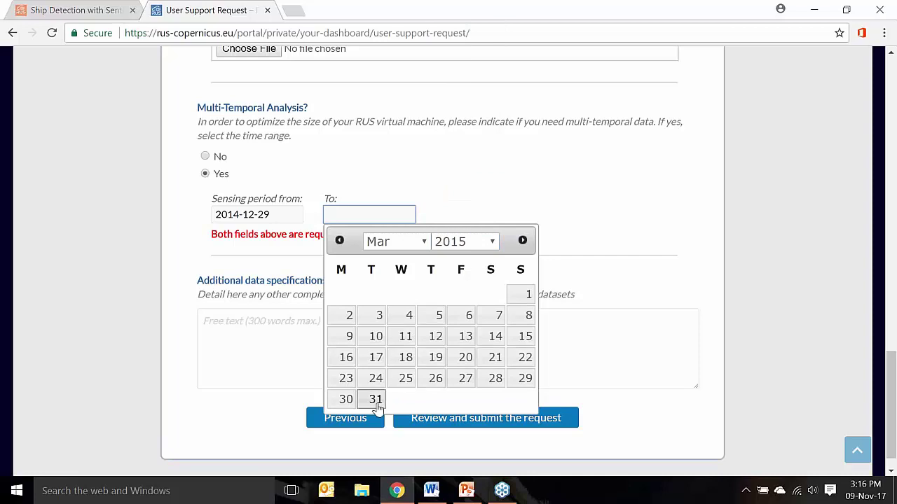
pyautogui.click(376, 400)
pyautogui.click(263, 326)
pyautogui.write('extra')
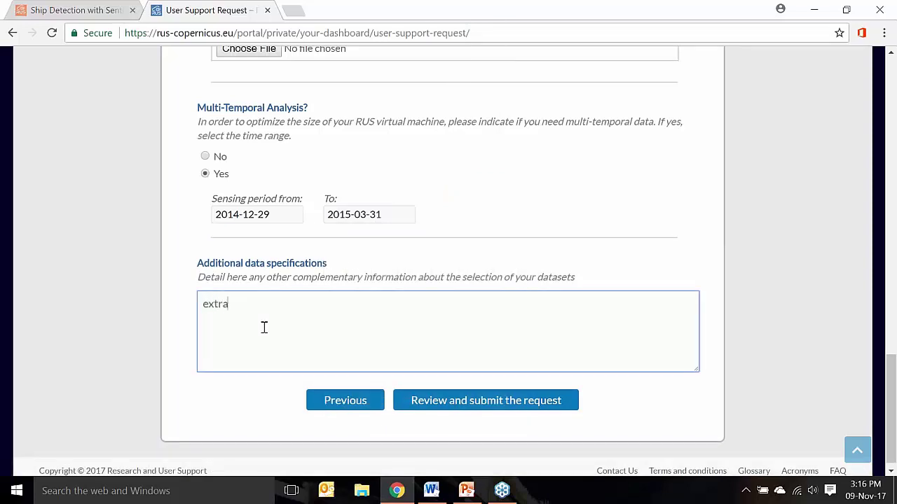
pyautogui.write(' details')
# Bring up the request summary and look over the listed details
pyautogui.click(472, 401)
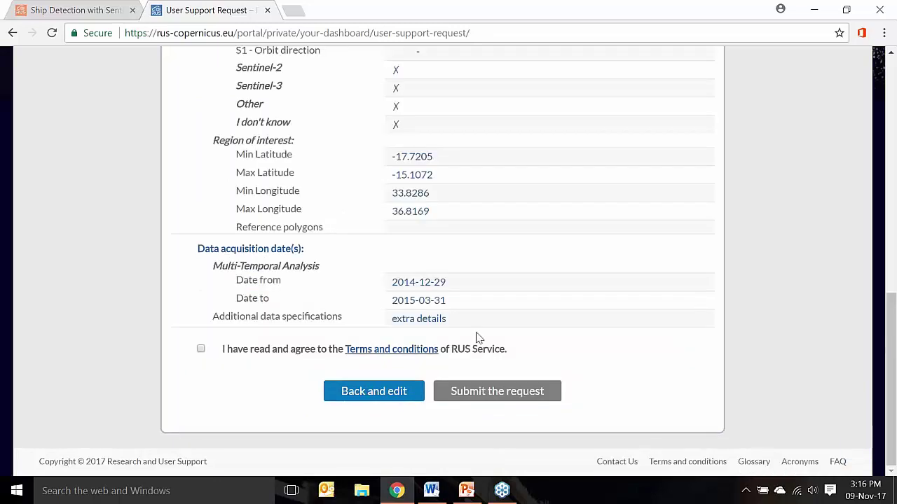
pyautogui.scroll(5, 476, 333)
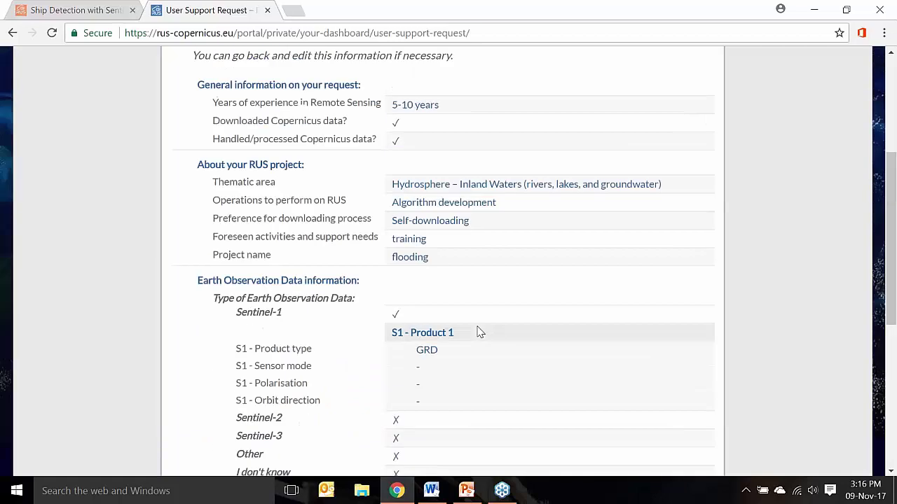
pyautogui.scroll(1, 476, 332)
pyautogui.scroll(-6, 477, 332)
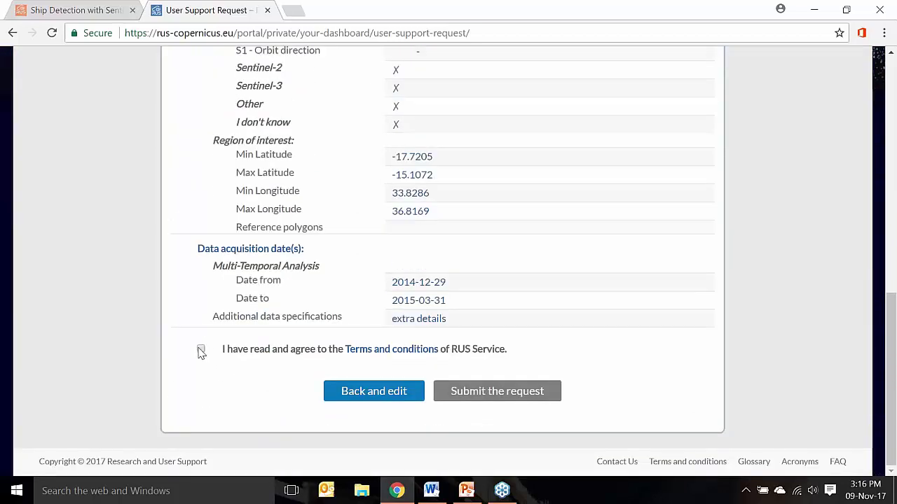
# Accept the RUS Service terms and conditions after reading them through
pyautogui.click(201, 348)
pyautogui.click(377, 350)
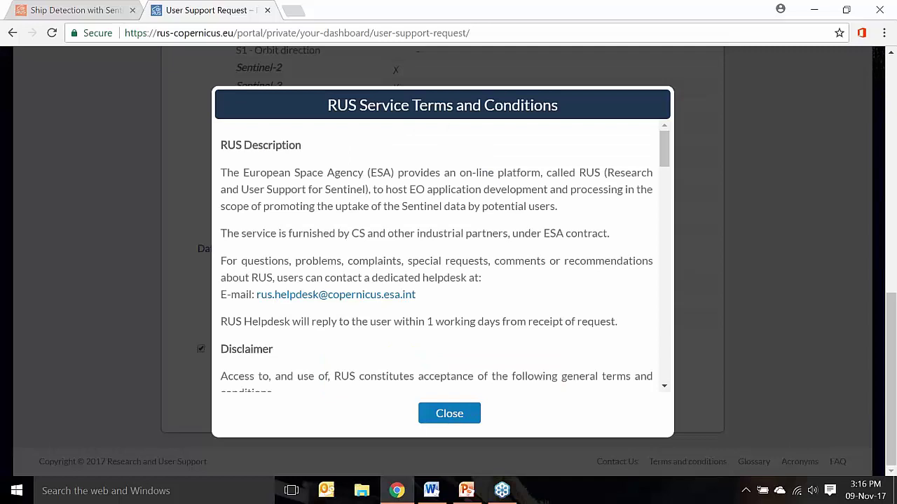
pyautogui.scroll(-6, 440, 255)
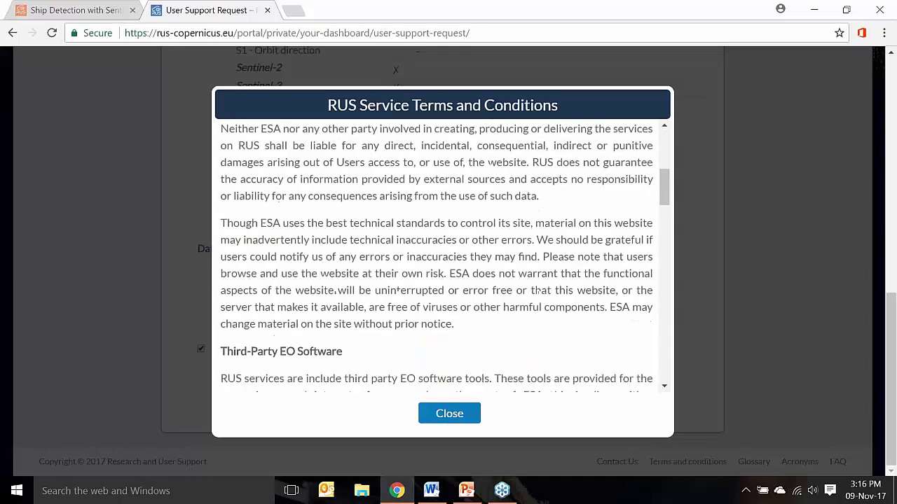
pyautogui.scroll(-2, 439, 255)
pyautogui.scroll(-1, 439, 255)
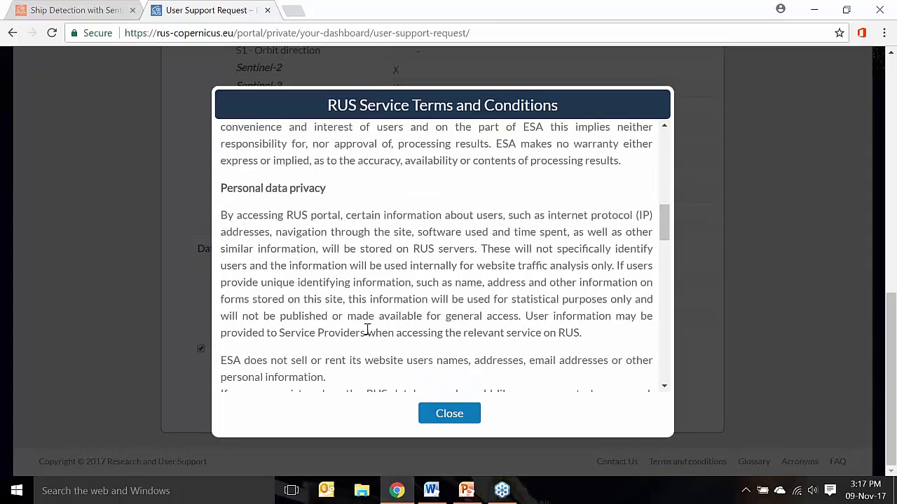
pyautogui.scroll(-2, 355, 300)
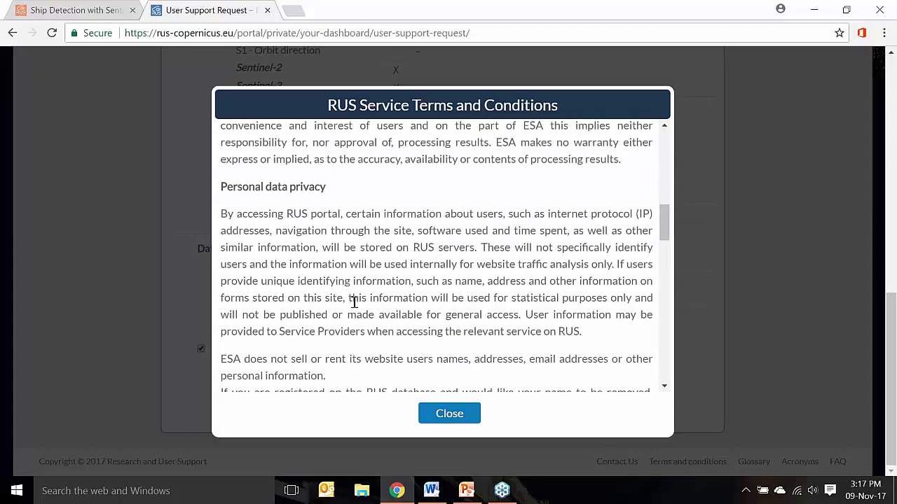
pyautogui.click(449, 414)
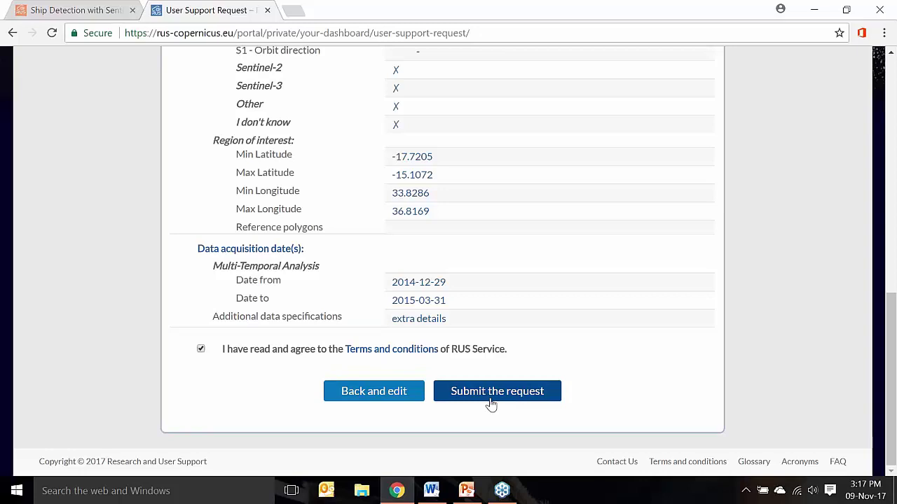
pyautogui.scroll(7, 565, 315)
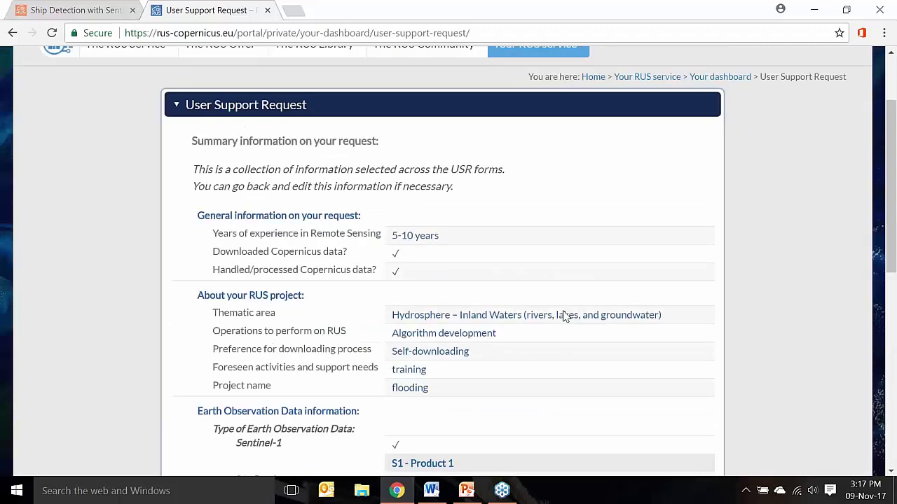
pyautogui.scroll(2, 564, 314)
# From Your dashboard, open the RUS_training1 project's virtual machine login in a new tab
pyautogui.moveTo(538, 123)
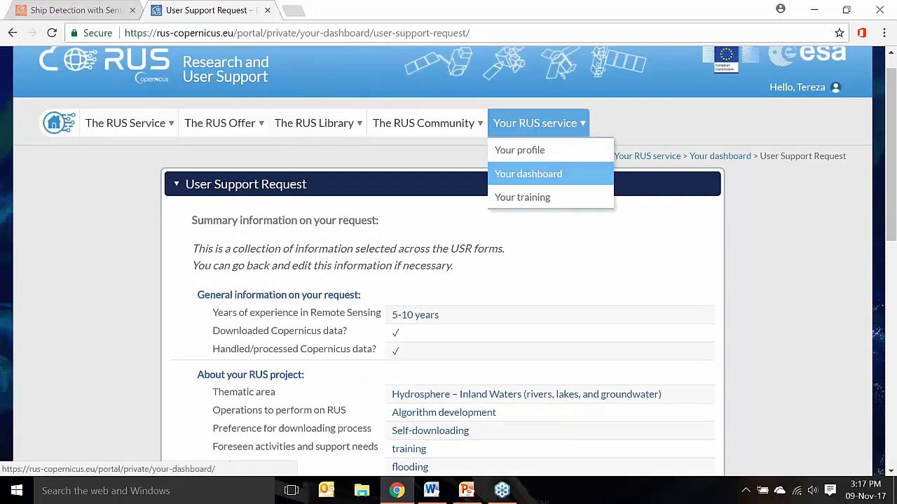
pyautogui.click(528, 174)
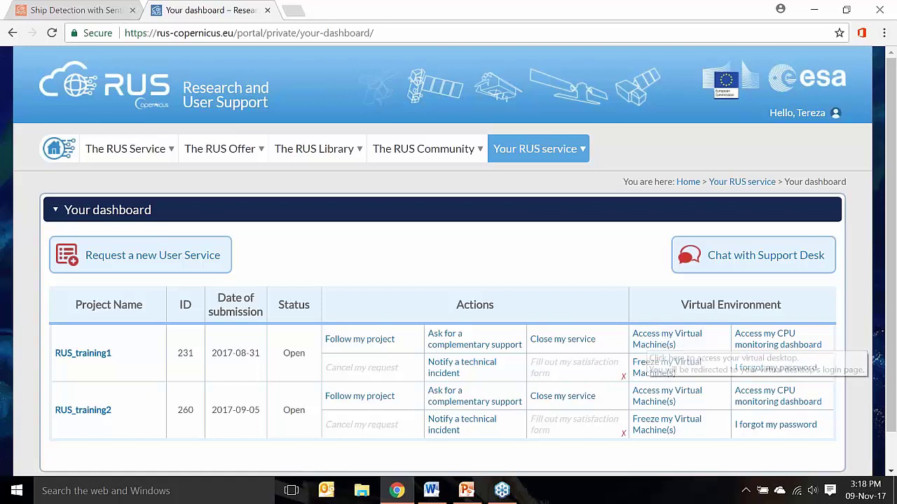
pyautogui.click(662, 340)
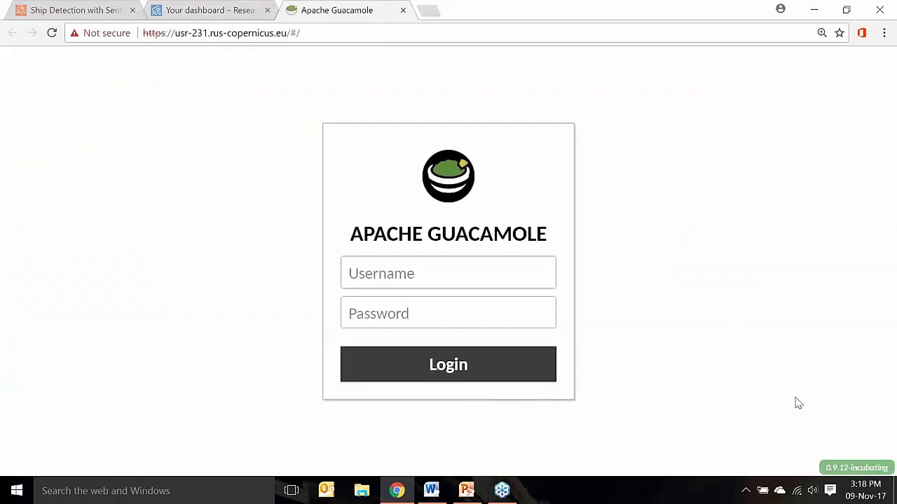
# Log in to Apache Guacamole with the pasted username and password
pyautogui.hotkey('alt', 'Tab')
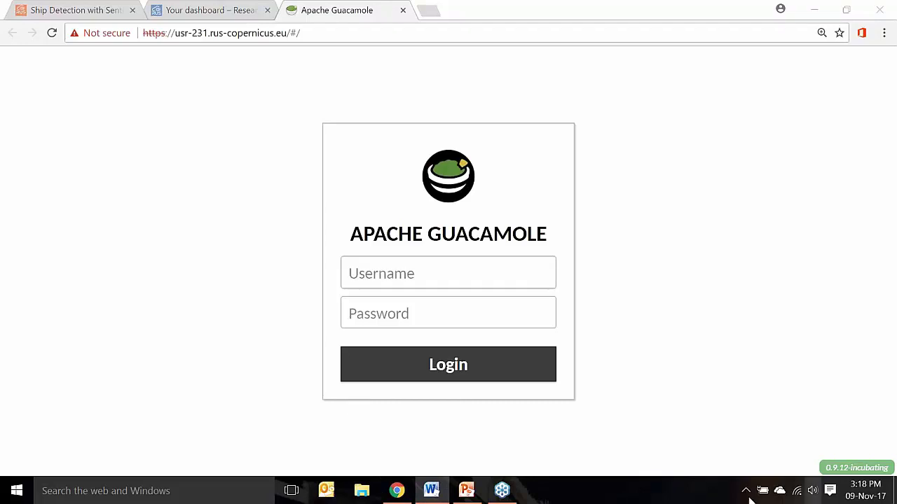
pyautogui.click(506, 278)
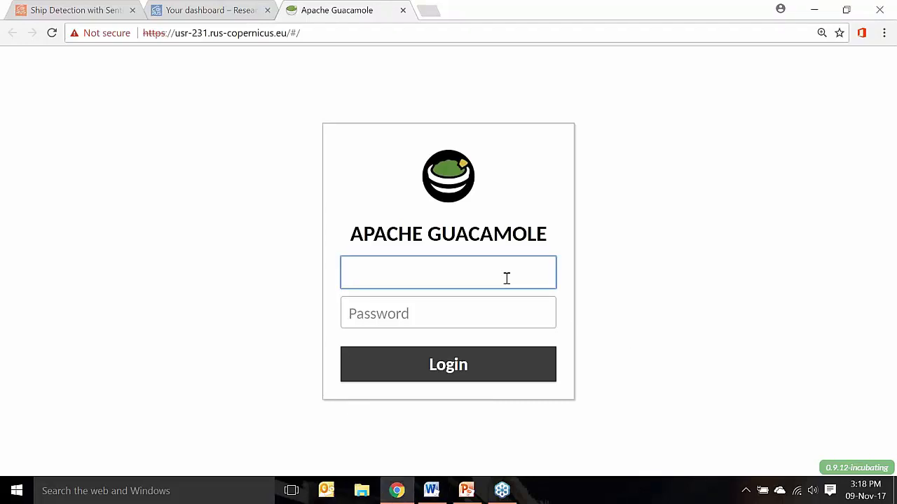
pyautogui.write('user_usr-231')
pyautogui.hotkey('alt', 'Tab')
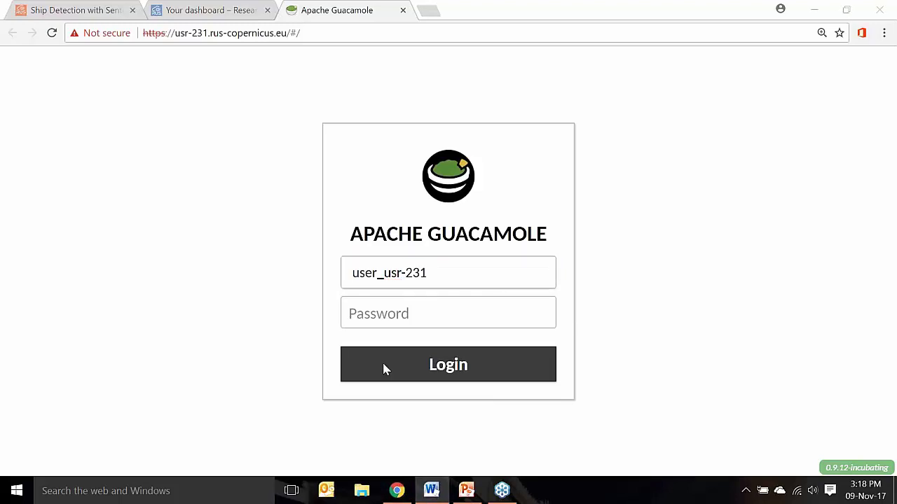
pyautogui.click(375, 320)
pyautogui.hotkey('ctrl', 'v')
pyautogui.click(401, 356)
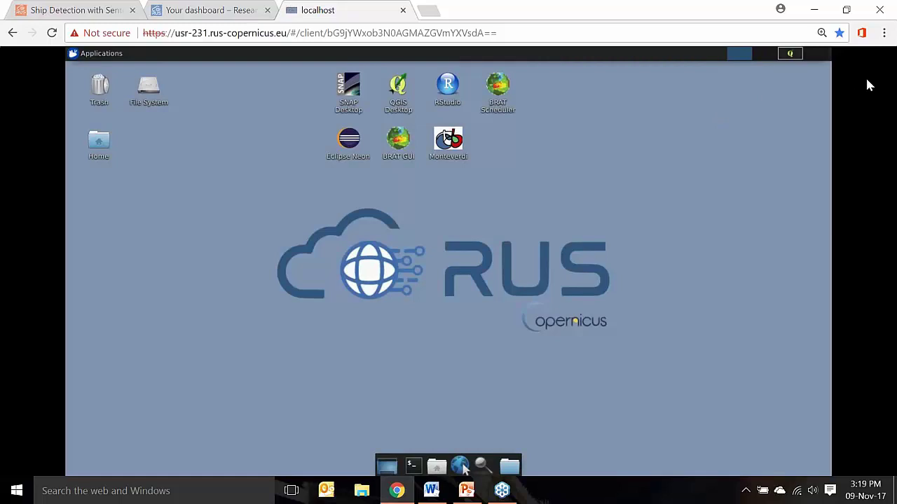
# Put the browser in full screen and check the shared Training folder, leaving no windows open
pyautogui.click(884, 33)
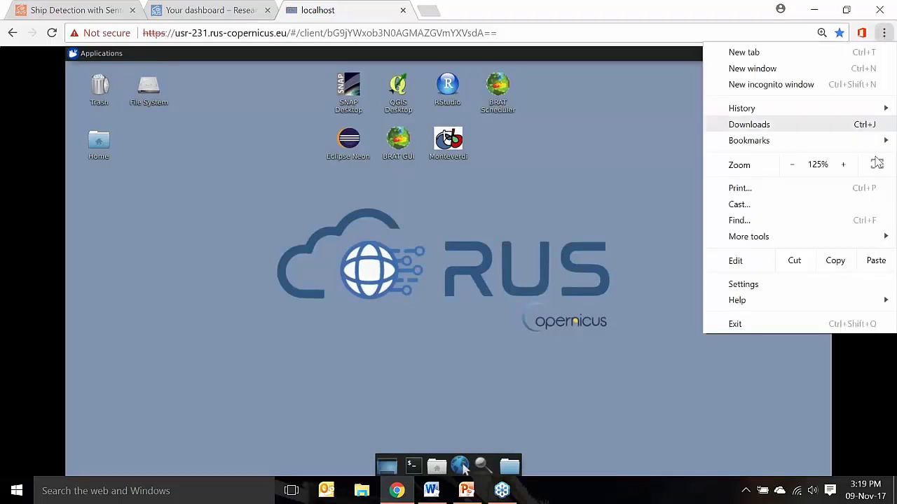
pyautogui.click(872, 167)
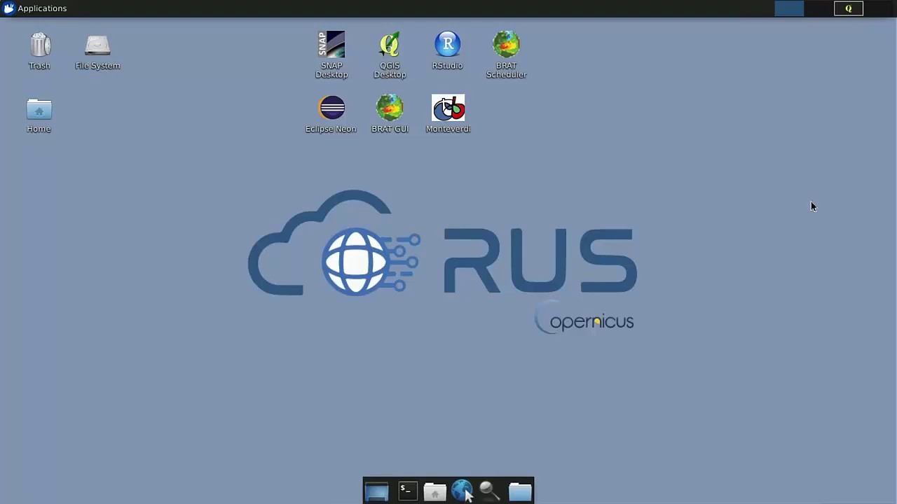
pyautogui.click(435, 494)
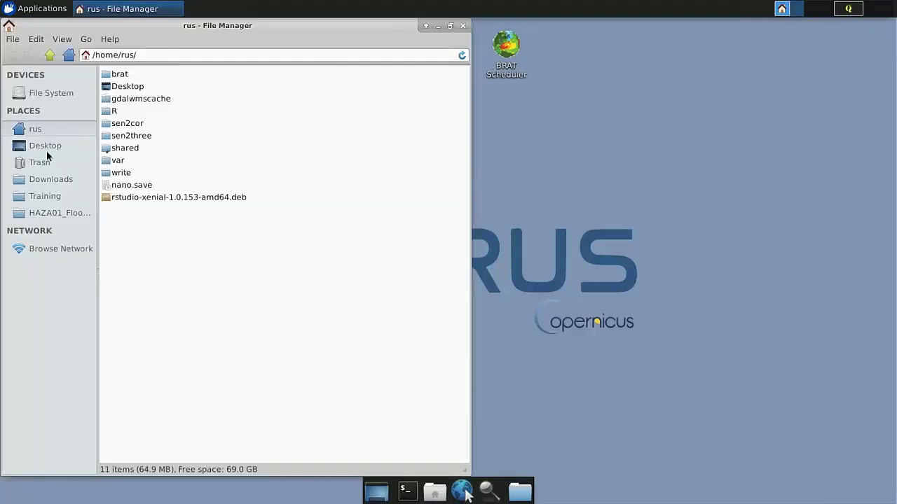
pyautogui.click(44, 195)
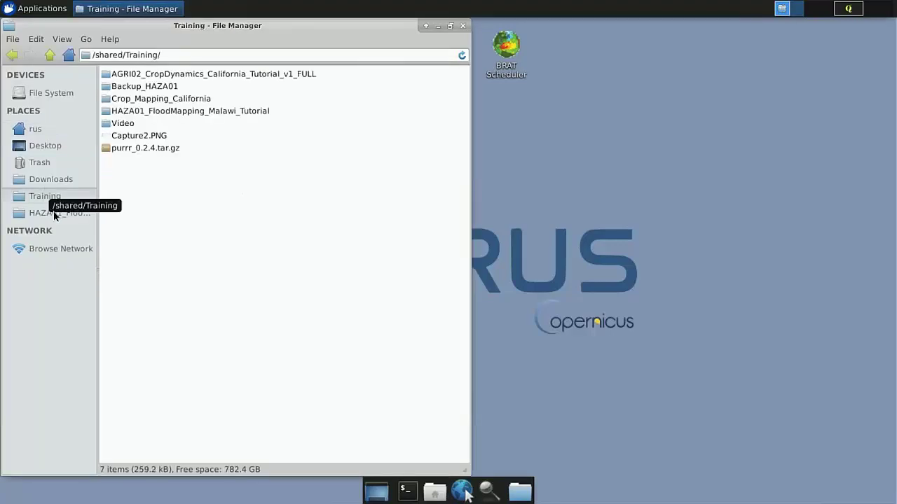
pyautogui.click(463, 26)
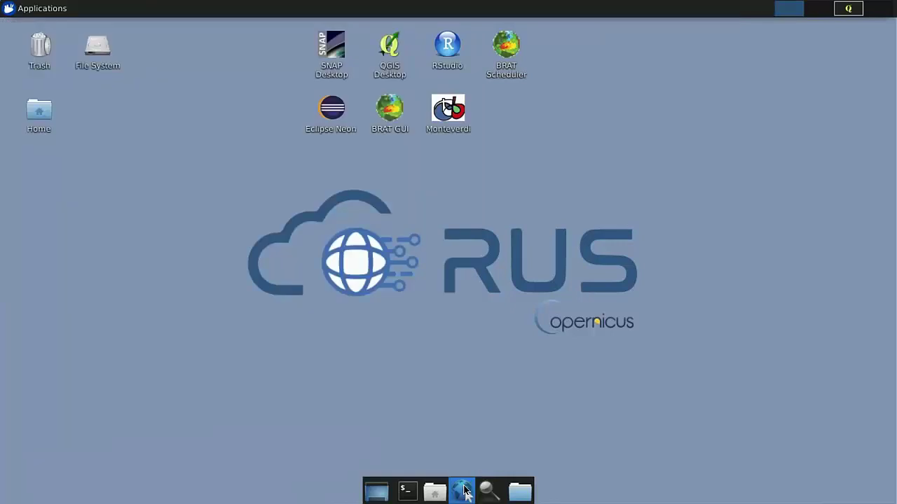
pyautogui.click(463, 492)
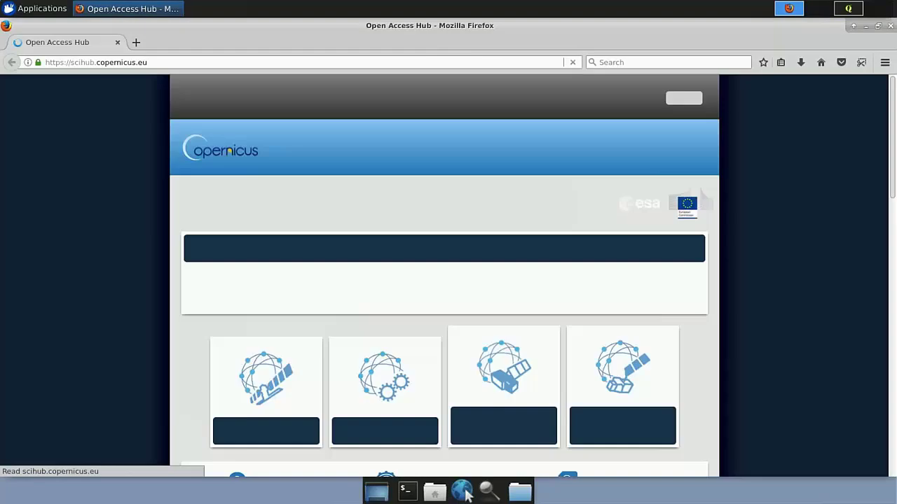
pyautogui.click(890, 27)
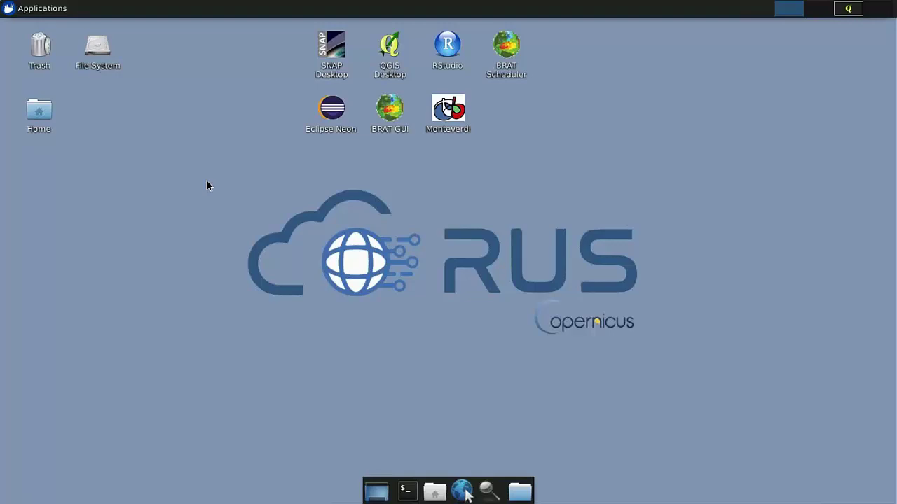
# Download Capture2.PNG from shared > Training through the Guacamole side menu
pyautogui.hotkey('ctrl', 'alt', 'shift')
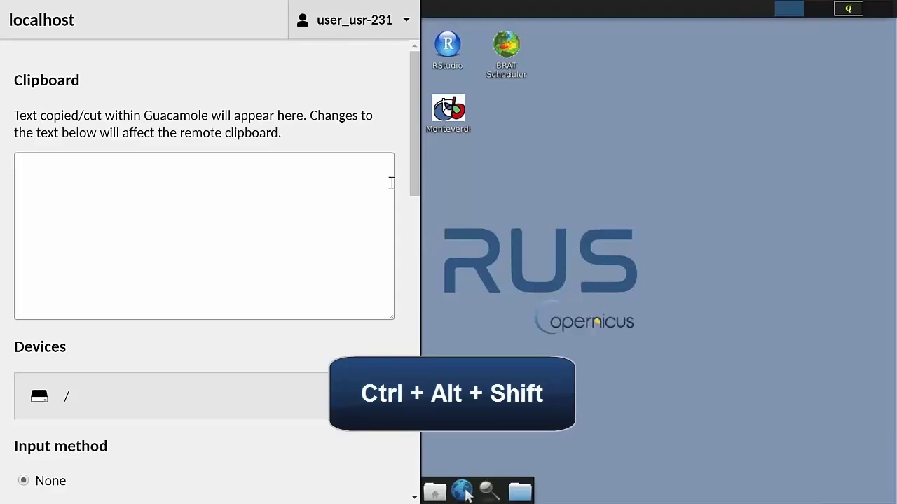
pyautogui.moveTo(414, 197)
pyautogui.mouseDown()
pyautogui.moveTo(406, 453)
pyautogui.moveTo(402, 196)
pyautogui.mouseUp()
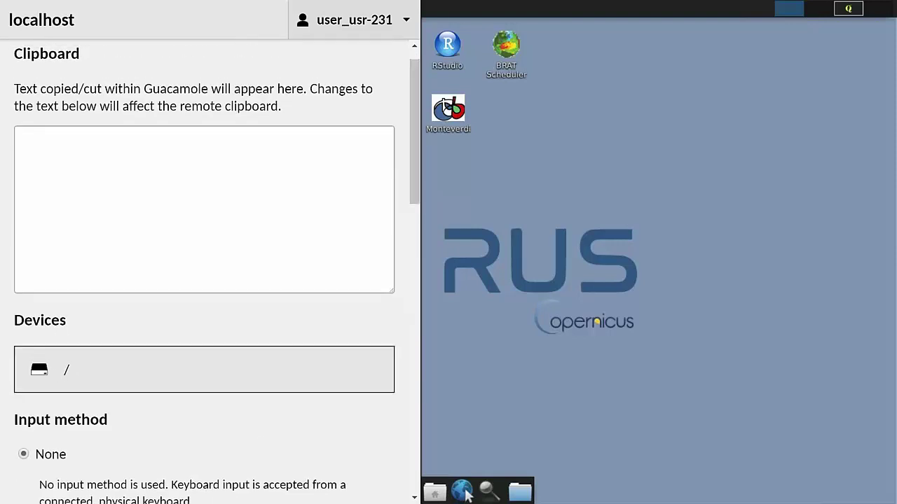
pyautogui.click(67, 369)
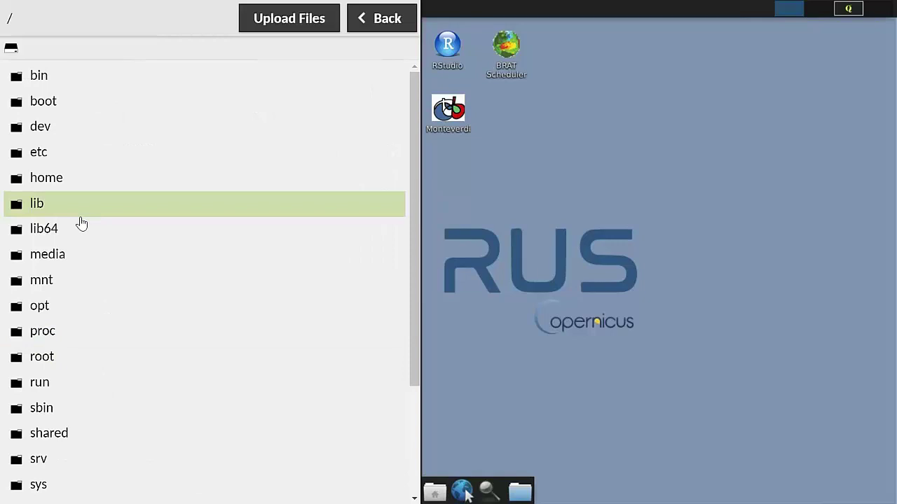
pyautogui.scroll(-3, 76, 337)
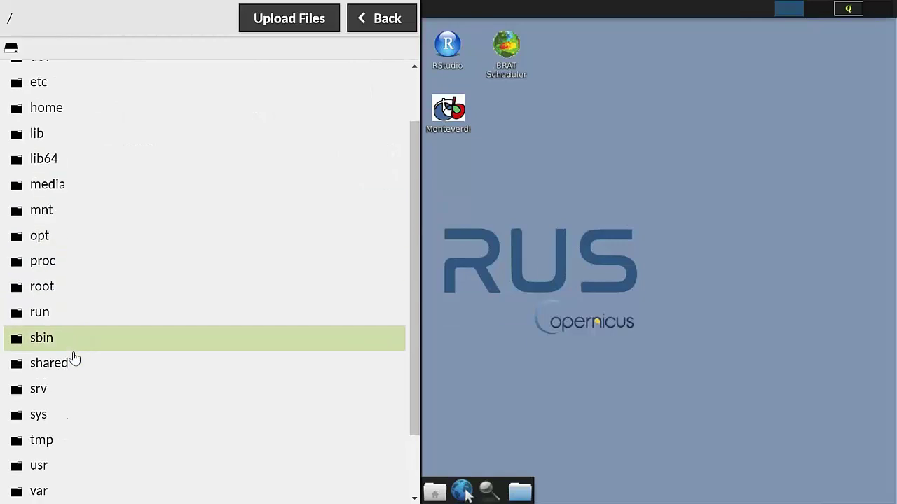
pyautogui.click(65, 362)
pyautogui.click(66, 335)
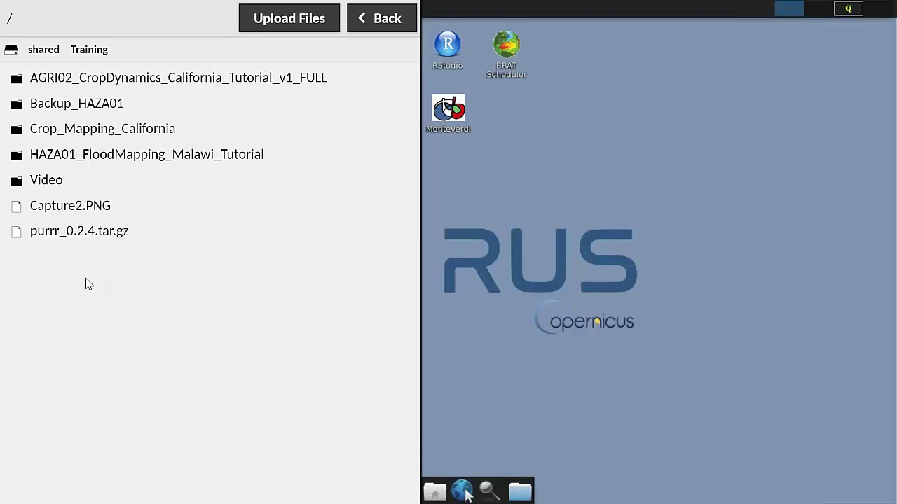
pyautogui.click(88, 210)
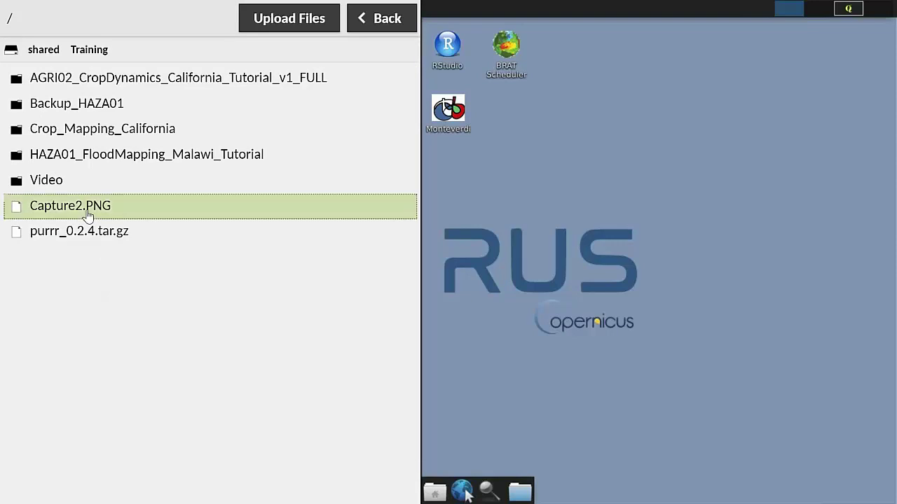
pyautogui.click(87, 213)
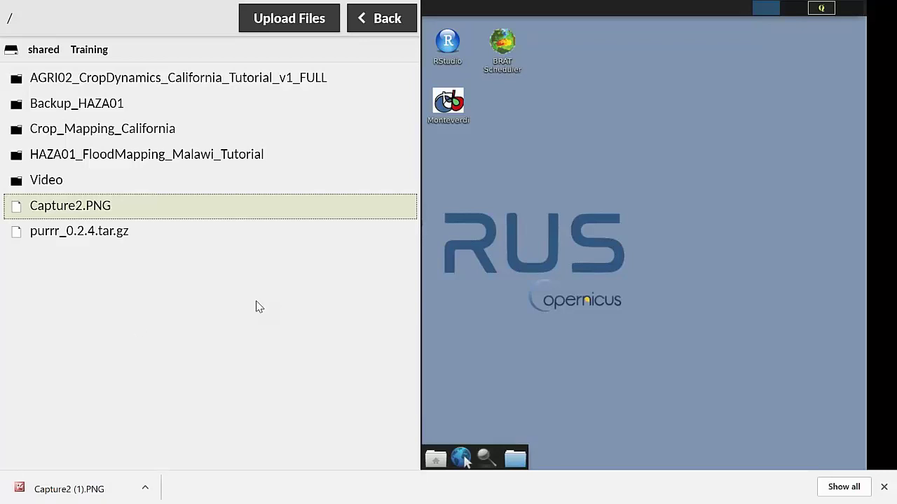
# Cancel the Upload Files chooser, hide the side menu and dismiss the download notice
pyautogui.click(310, 26)
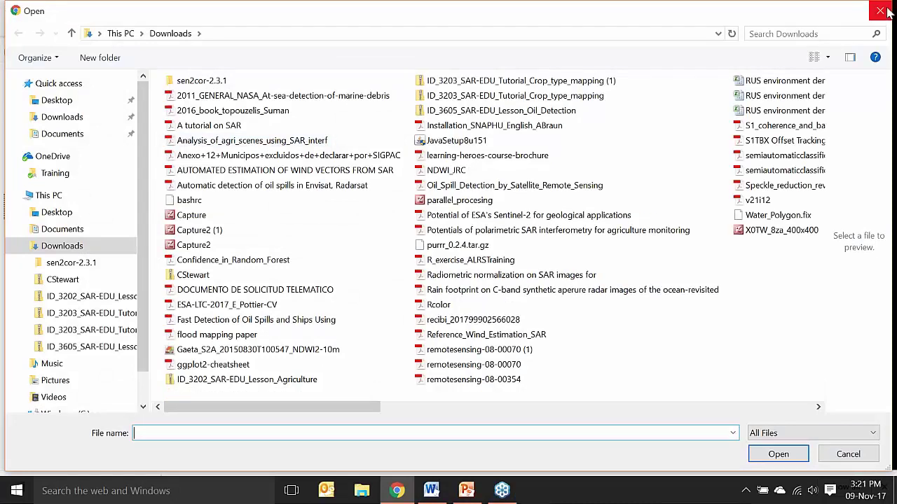
pyautogui.click(882, 11)
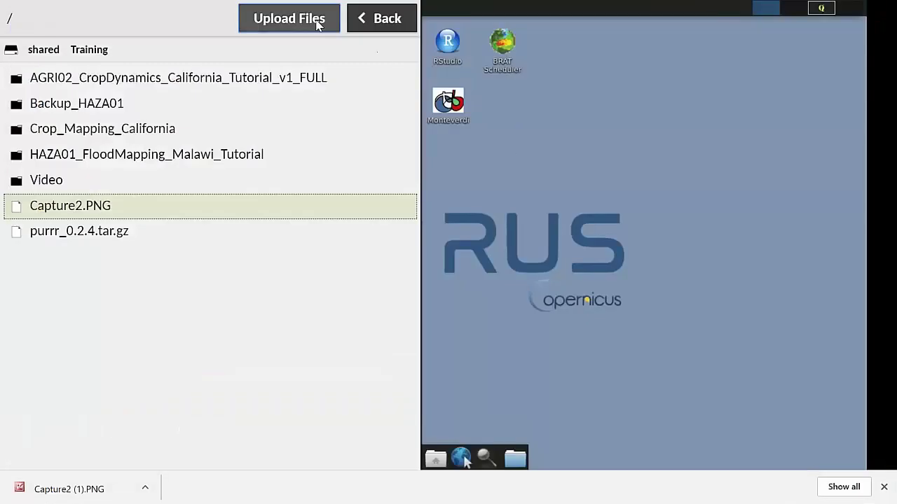
pyautogui.click(319, 24)
pyautogui.click(846, 453)
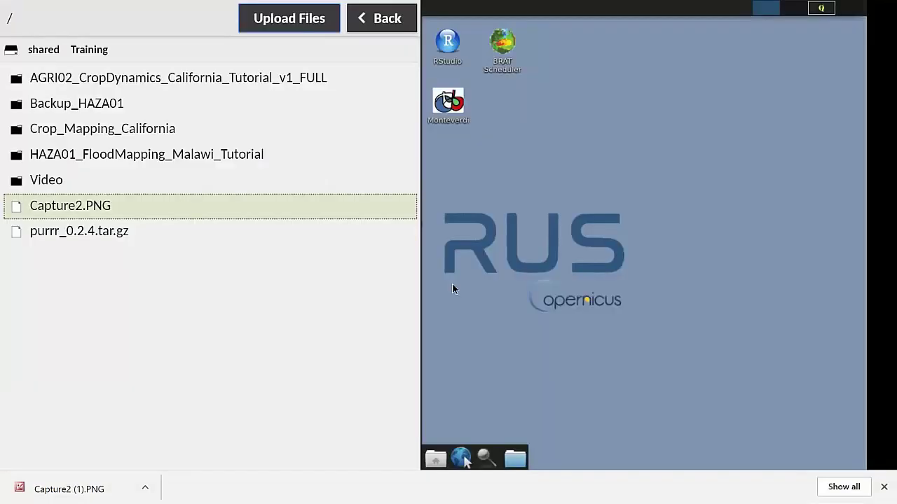
pyautogui.hotkey('ctrl', 'alt', 'shift')
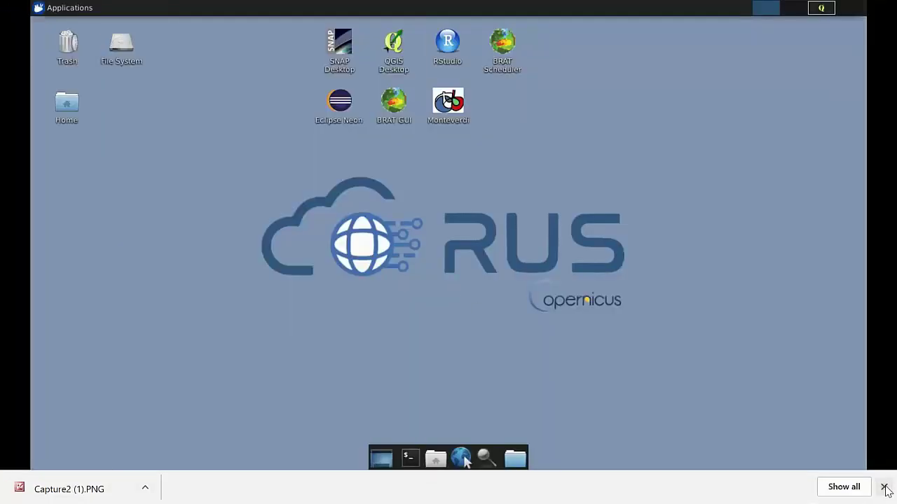
pyautogui.click(883, 486)
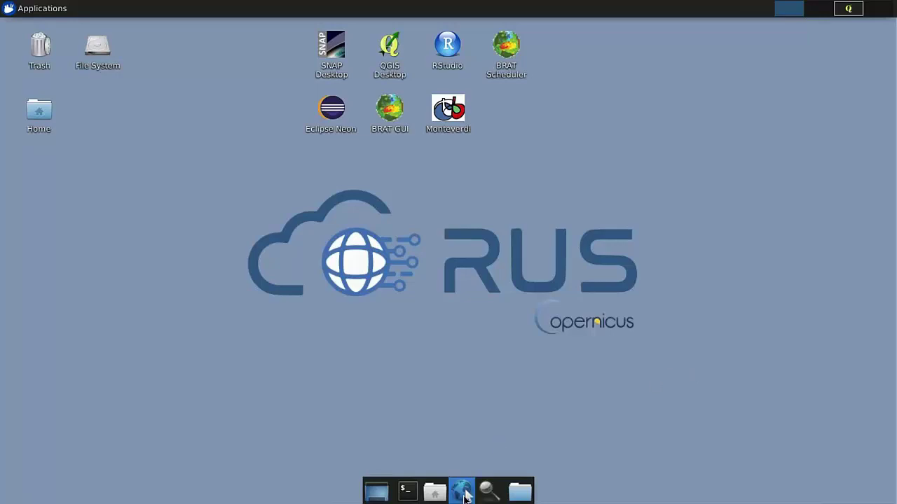
# Open the Open Hub page in Firefox and close the old Open Access Hub tab
pyautogui.click(462, 492)
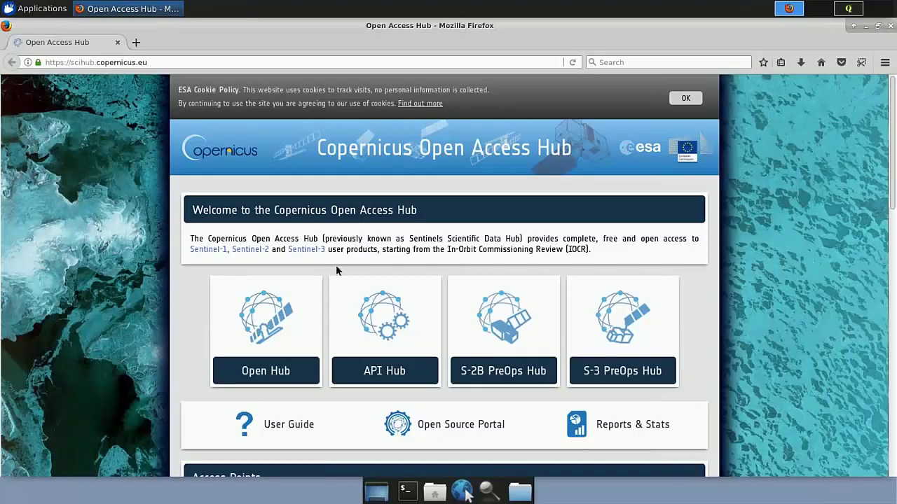
pyautogui.click(272, 340)
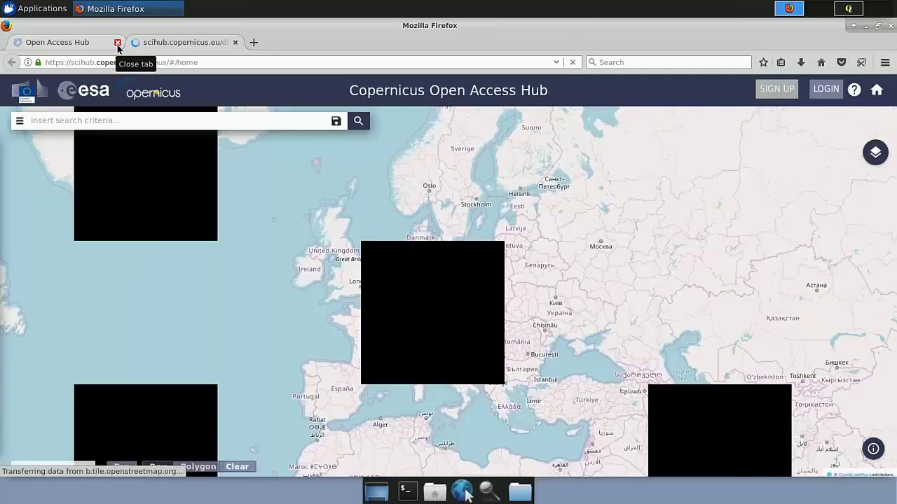
pyautogui.click(118, 43)
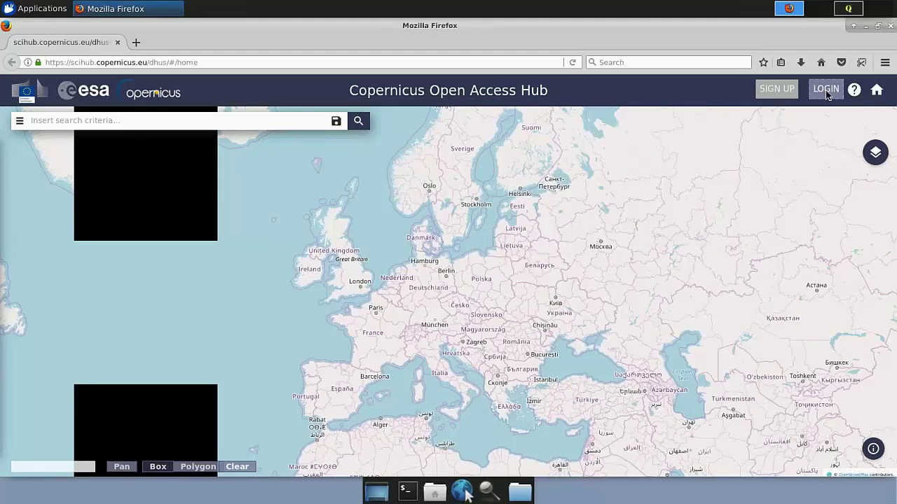
# Log in to the Open Hub with the account username and password
pyautogui.click(825, 89)
pyautogui.write('pelir')
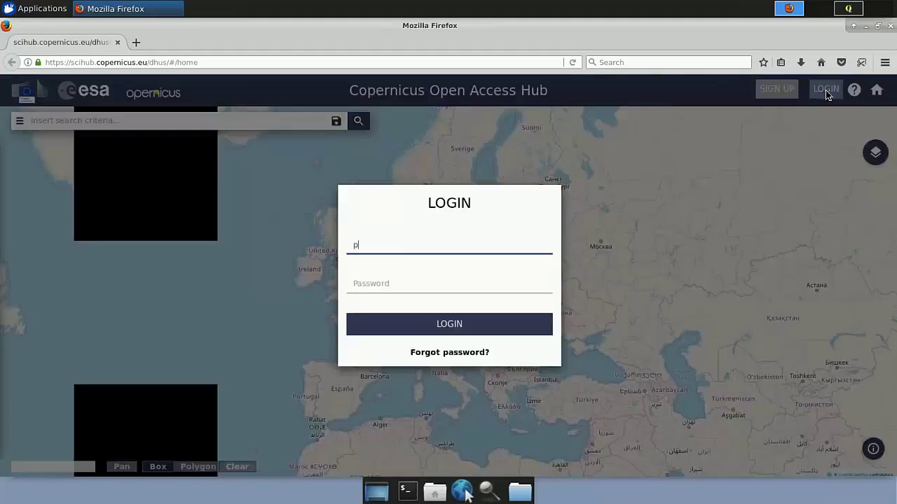
pyautogui.write('rojo')
pyautogui.press('Tab')
pyautogui.write('**********')
pyautogui.press('Return')
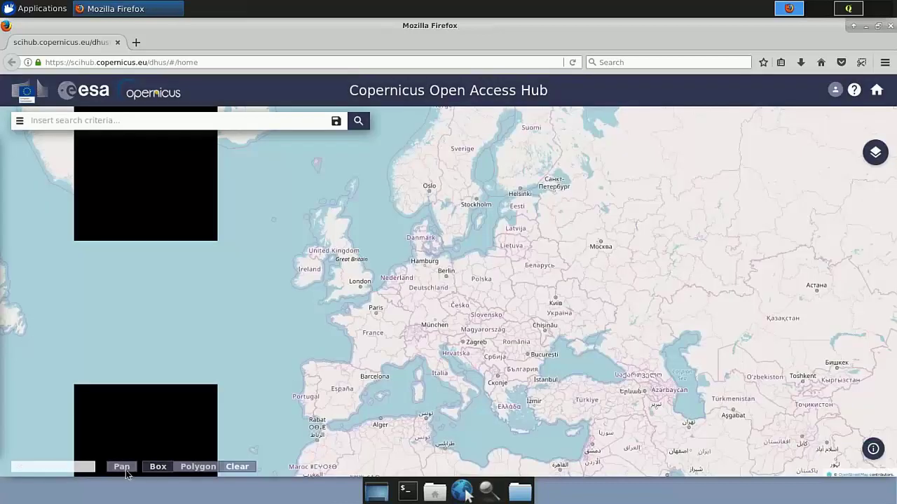
# Pan the map from Europe down to southern Africa and zoom in
pyautogui.click(123, 473)
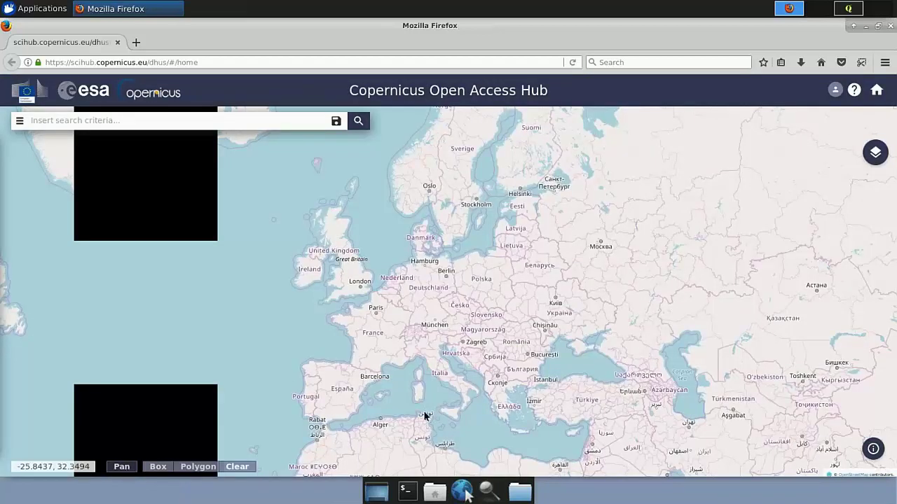
pyautogui.moveTo(410, 326); pyautogui.dragTo(423, 243)
pyautogui.moveTo(498, 286); pyautogui.dragTo(491, 260)
pyautogui.moveTo(516, 379); pyautogui.dragTo(474, 276)
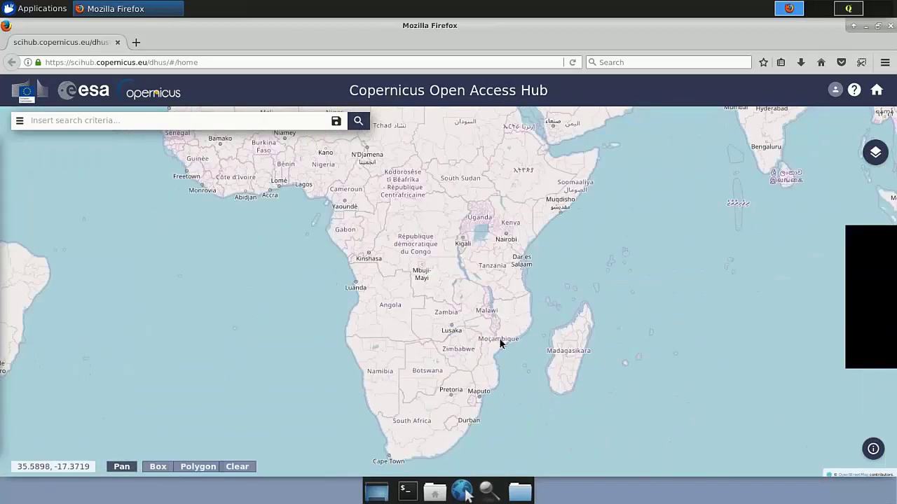
pyautogui.scroll(1, 500, 343)
pyautogui.scroll(1, 500, 344)
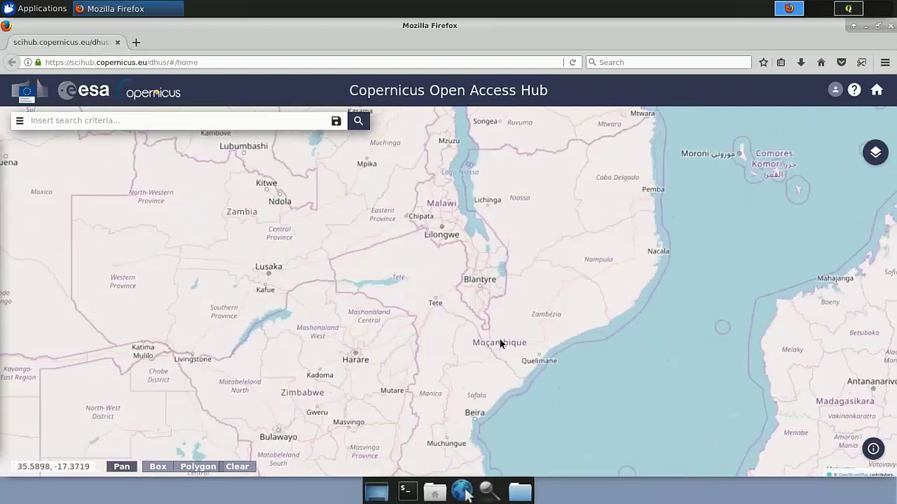
pyautogui.scroll(1, 487, 324)
pyautogui.scroll(1, 499, 326)
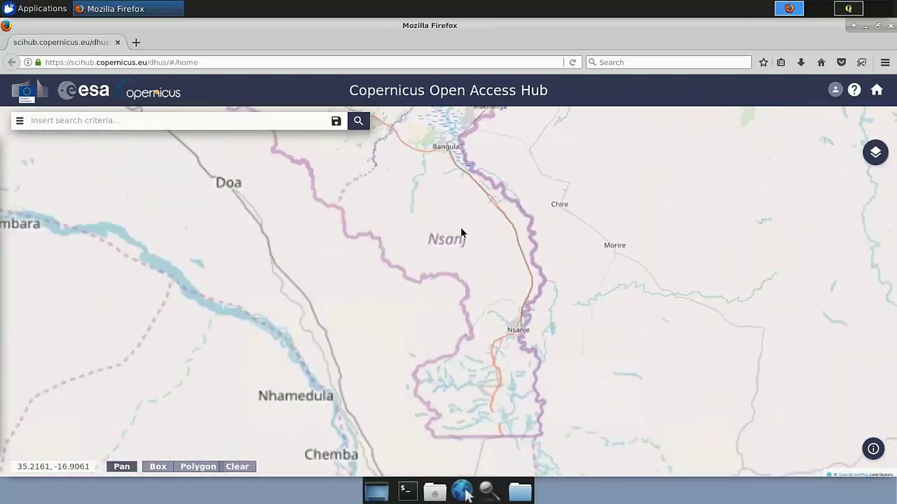
pyautogui.scroll(1, 462, 232)
pyautogui.scroll(1, 475, 315)
pyautogui.scroll(-2, 454, 267)
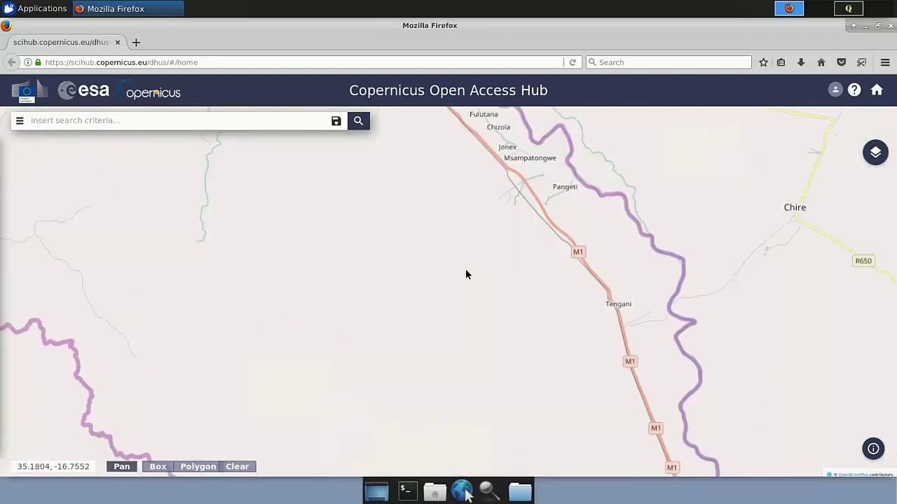
# Centre the map on Bangula and draw a search box over Bangula Lagoon
pyautogui.moveTo(490, 322); pyautogui.dragTo(518, 402)
pyautogui.moveTo(368, 112); pyautogui.dragTo(490, 373)
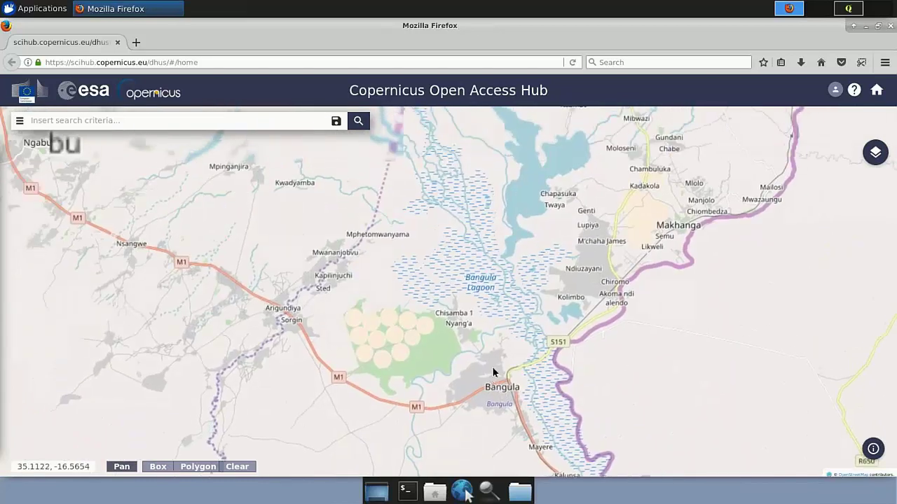
pyautogui.click(159, 468)
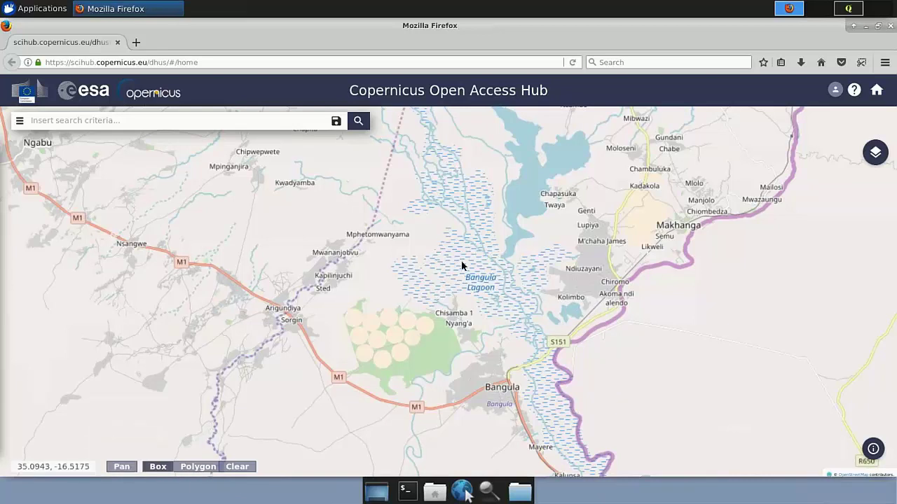
pyautogui.moveTo(441, 225)
pyautogui.mouseDown()
pyautogui.moveTo(488, 299)
pyautogui.moveTo(556, 367)
pyautogui.moveTo(582, 383)
pyautogui.moveTo(587, 369)
pyautogui.mouseUp()
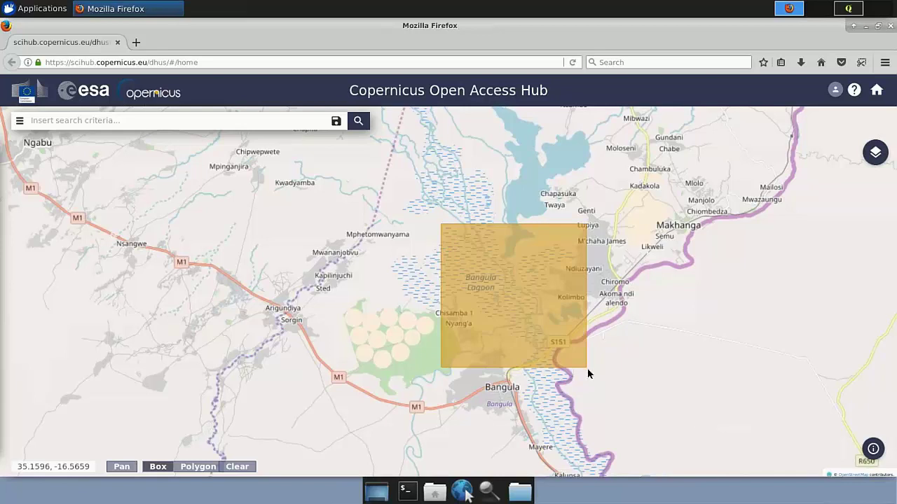
# Restrict the advanced search to Sentinel-1 with sensing start date 2014/12/29
pyautogui.click(20, 122)
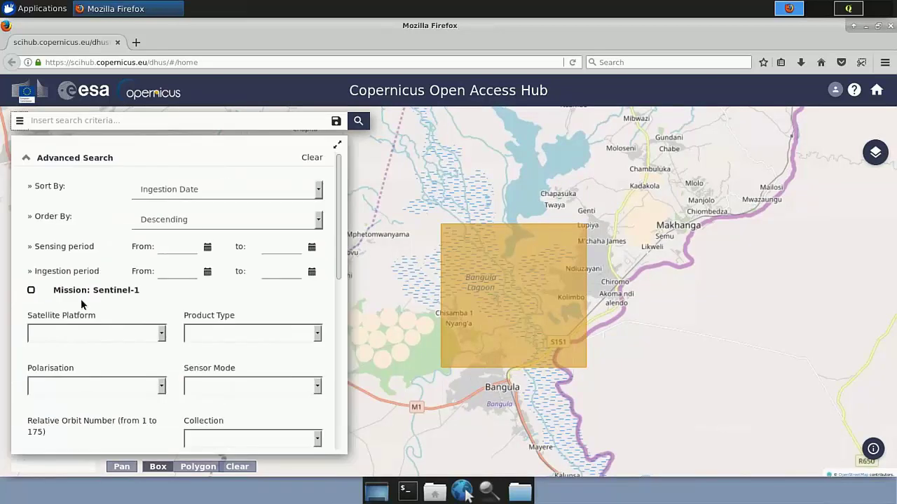
pyautogui.click(31, 291)
pyautogui.click(207, 247)
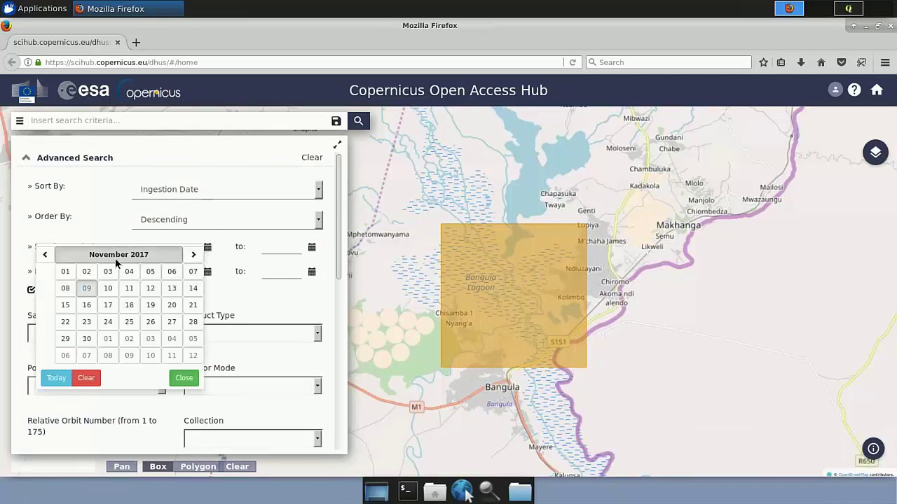
pyautogui.click(116, 255)
pyautogui.doubleClick(76, 257)
pyautogui.click(76, 258)
pyautogui.click(172, 332)
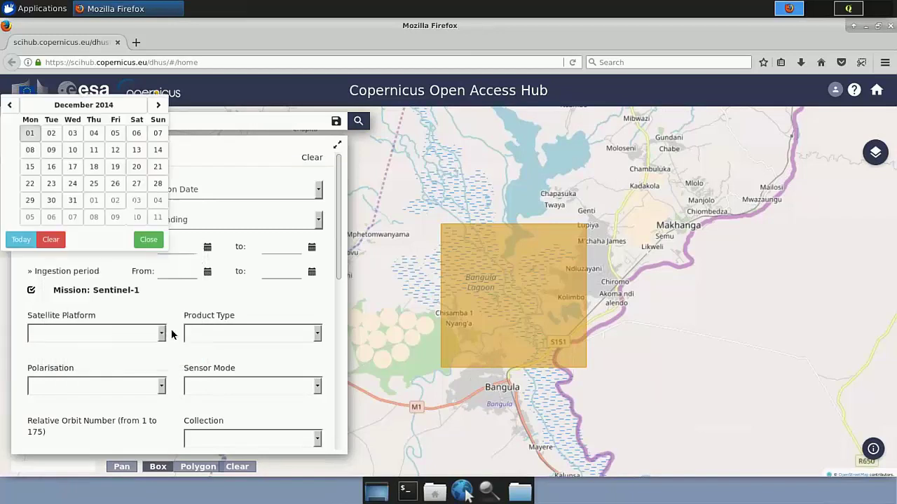
pyautogui.click(65, 350)
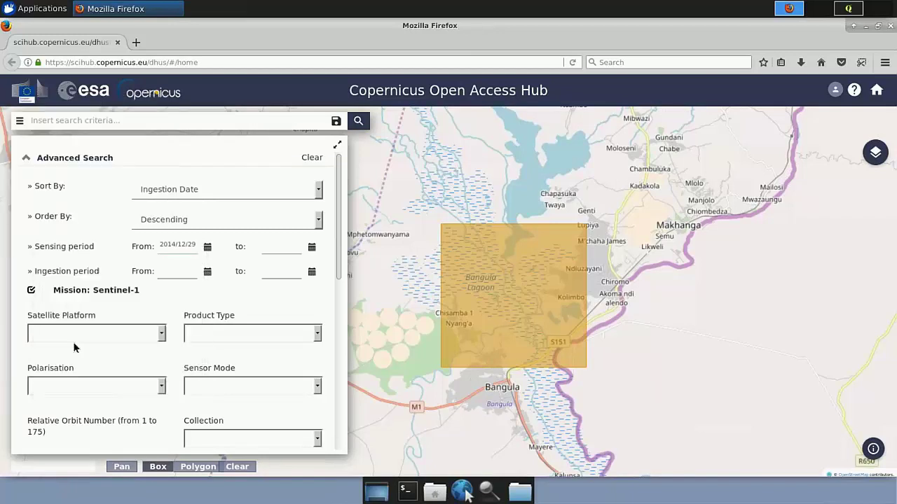
# Set the sensing end date to 2015/03/30
pyautogui.click(312, 249)
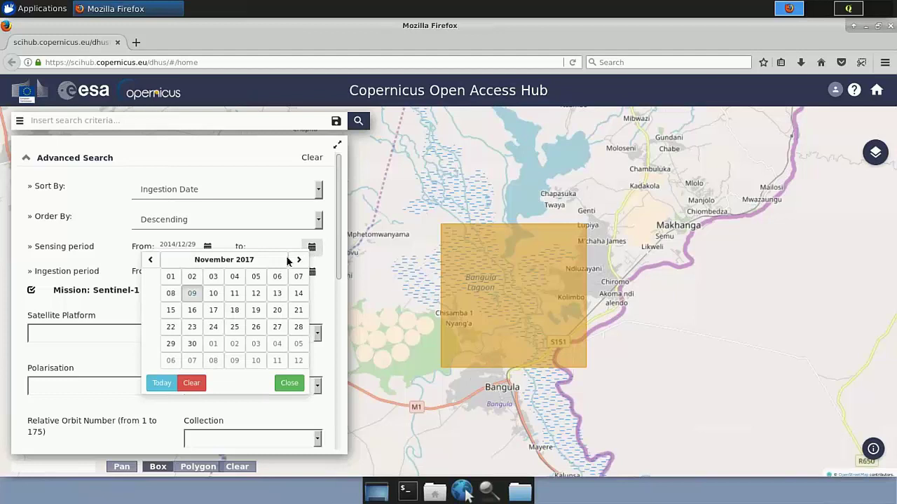
pyautogui.click(179, 260)
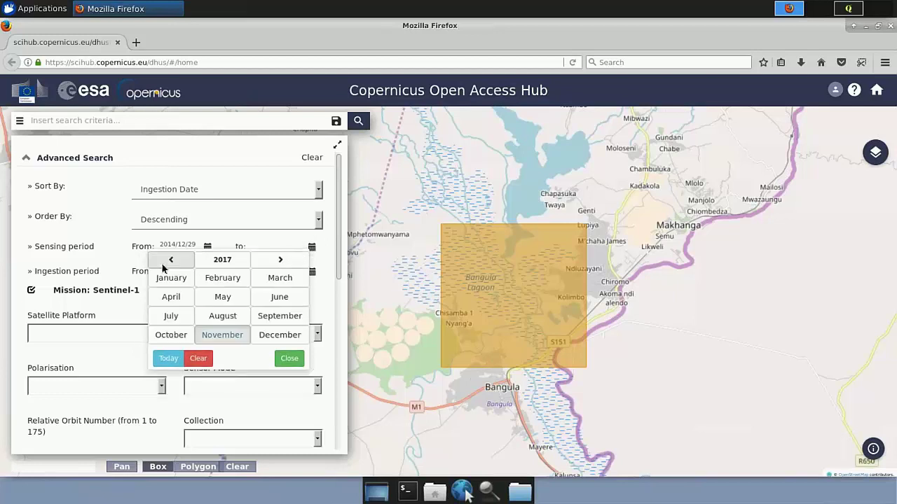
pyautogui.click(170, 260)
pyautogui.click(170, 260)
pyautogui.click(265, 278)
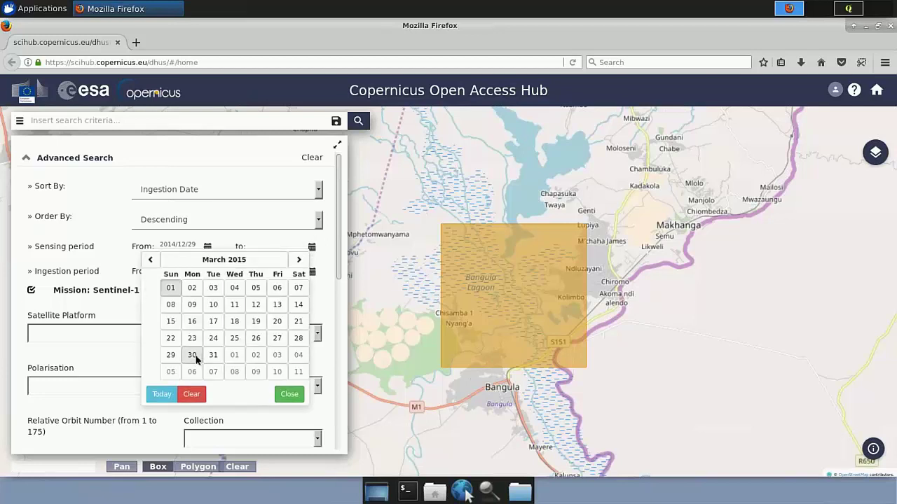
pyautogui.click(197, 355)
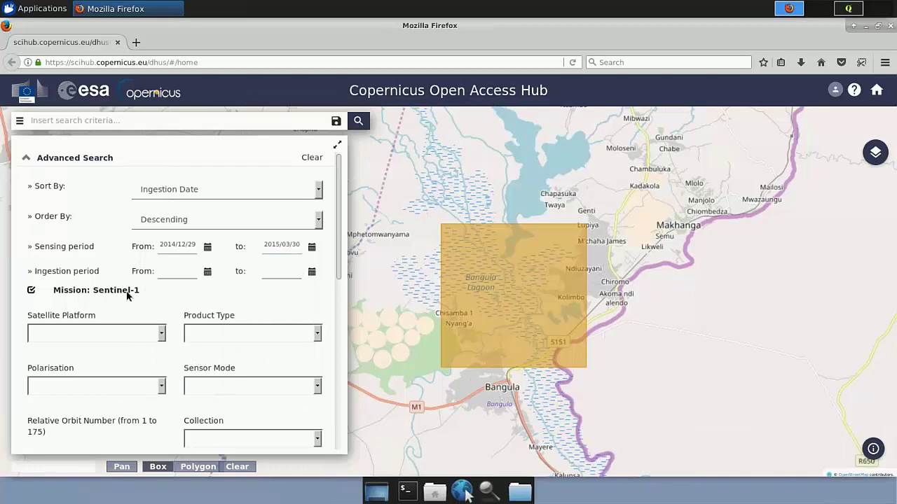
# Choose product type GRD and enter relative orbit 6
pyautogui.scroll(-2, 321, 289)
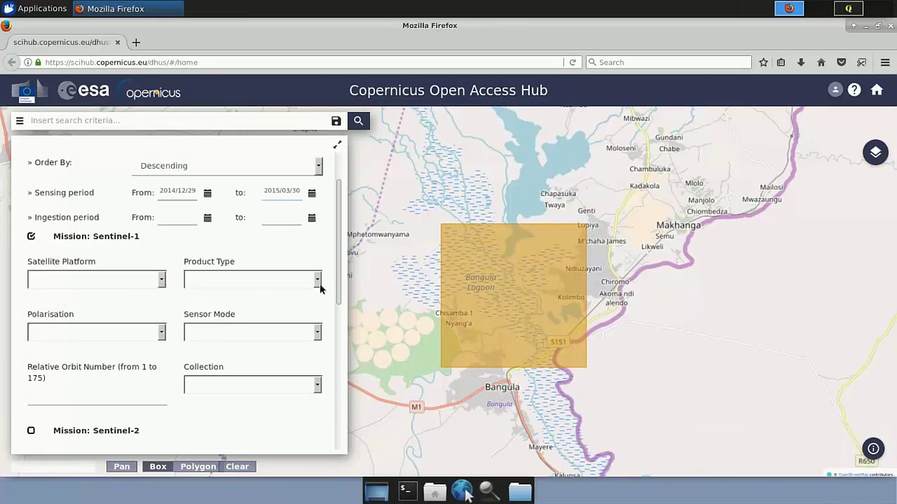
pyautogui.click(319, 283)
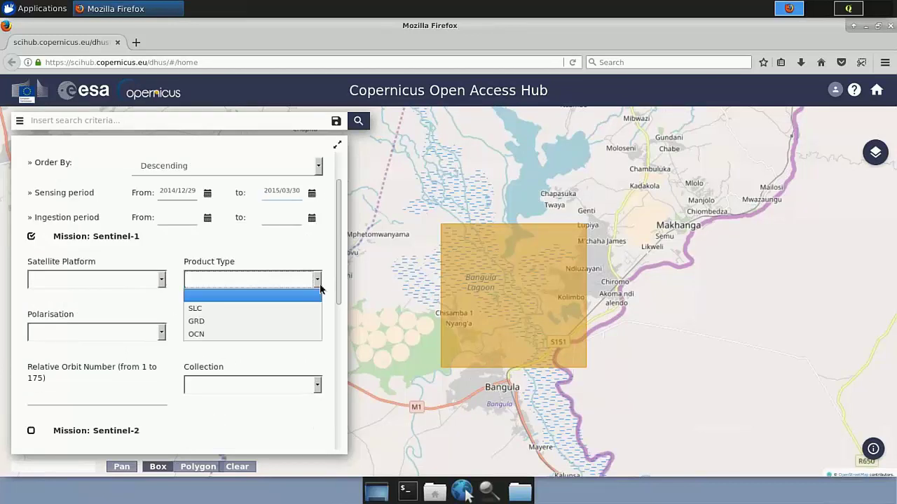
pyautogui.click(204, 320)
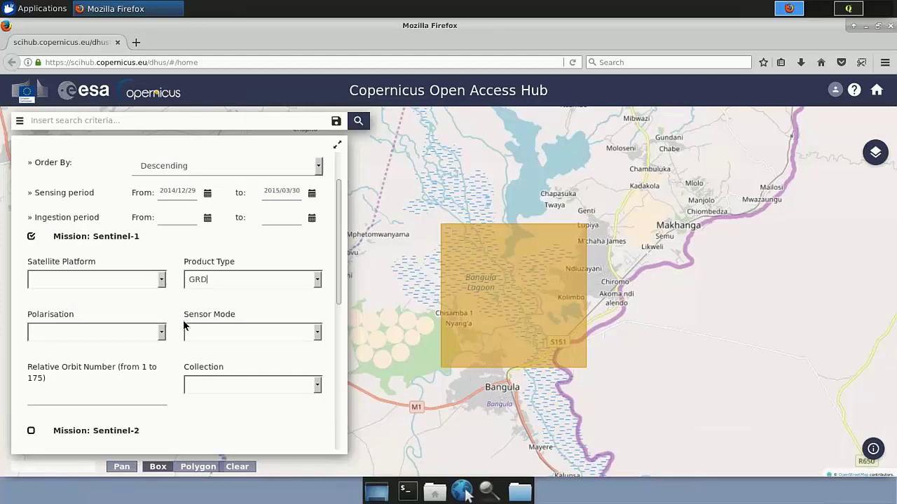
pyautogui.scroll(-1, 185, 324)
pyautogui.scroll(-2, 185, 324)
pyautogui.click(135, 351)
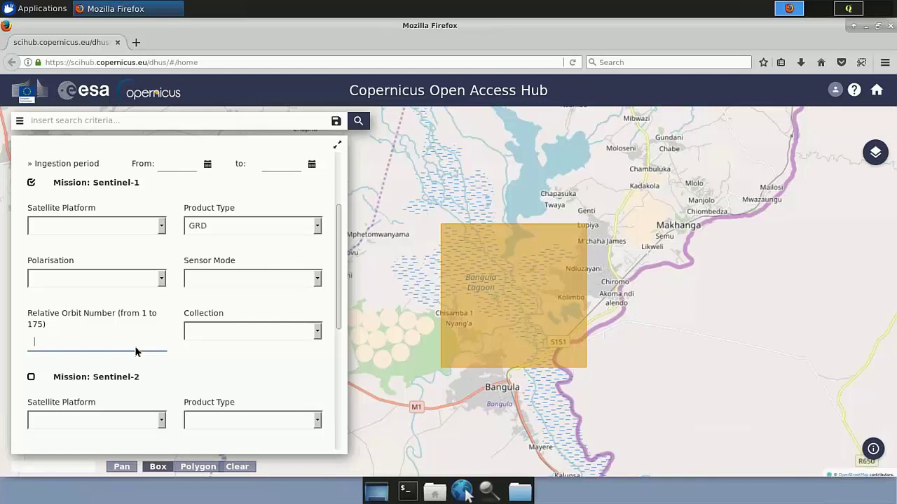
pyautogui.write('6')
# Run the search, zoom out to the six product footprints, and expand the results list
pyautogui.click(359, 122)
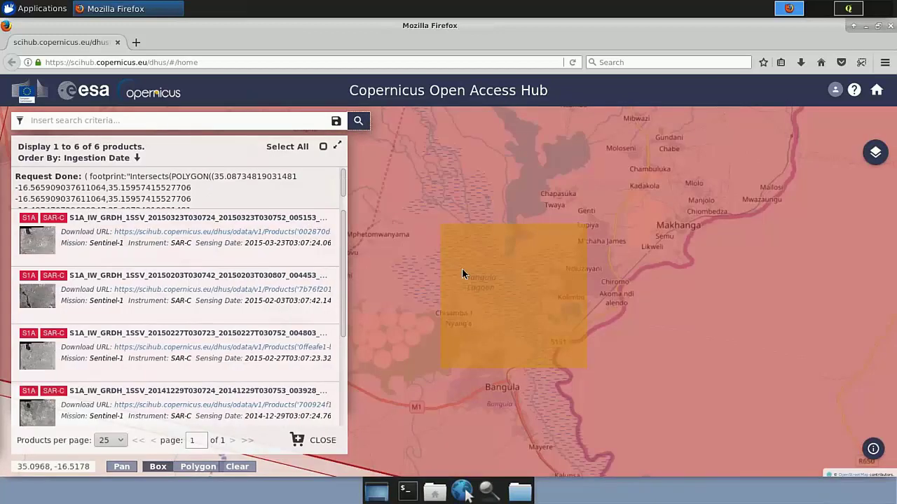
pyautogui.scroll(-1, 462, 275)
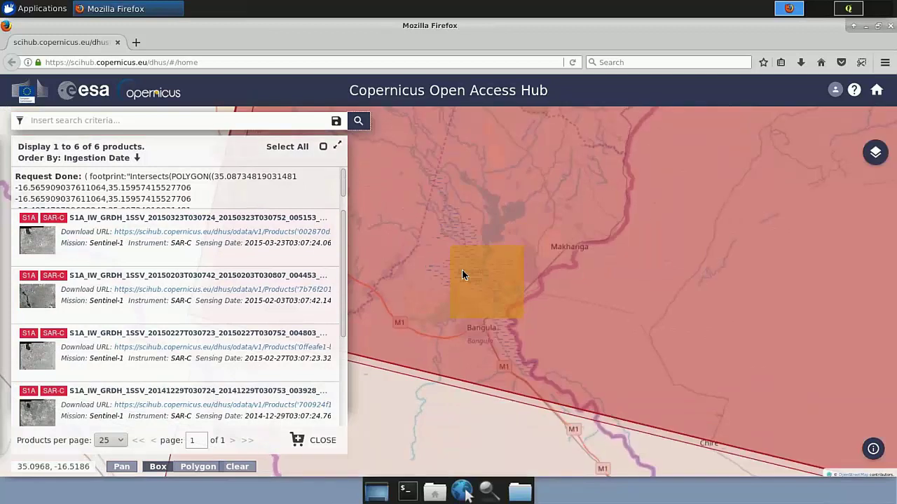
pyautogui.scroll(-3, 462, 275)
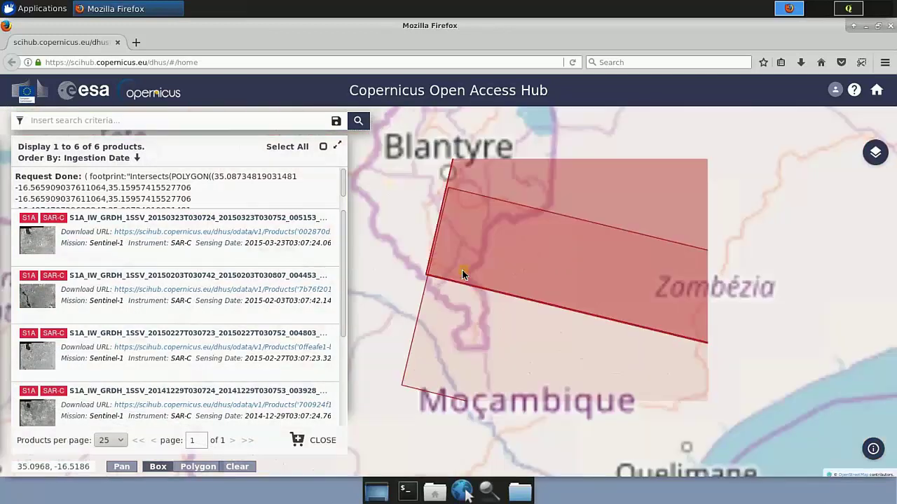
pyautogui.click(338, 148)
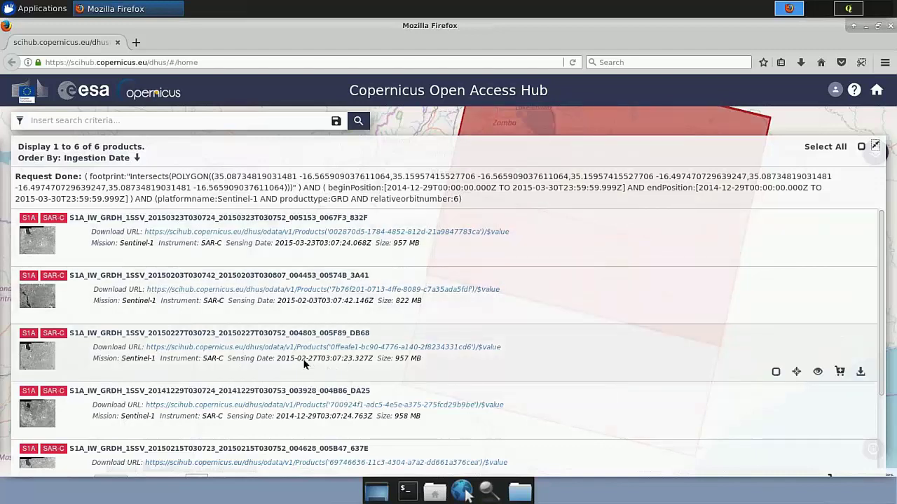
# Download the 2014-12-29 and 2015-02-27 GRD products, confirming each save
pyautogui.scroll(-2, 304, 363)
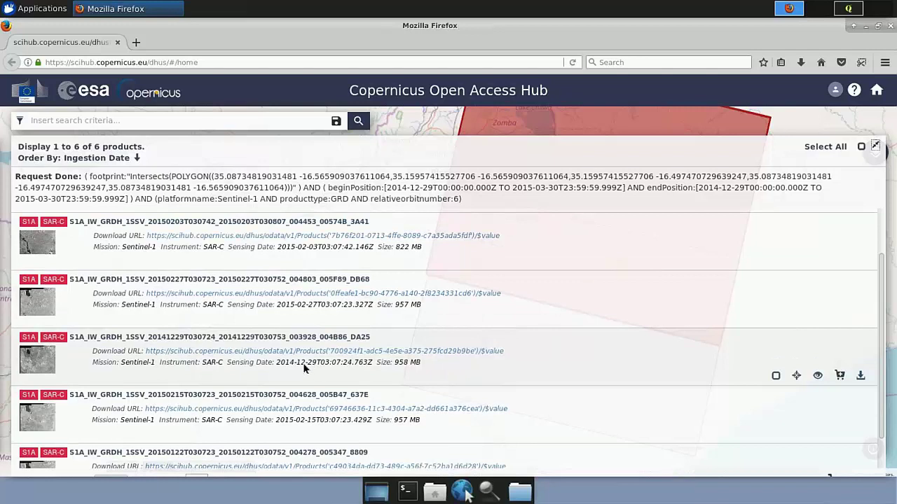
pyautogui.scroll(-1, 304, 369)
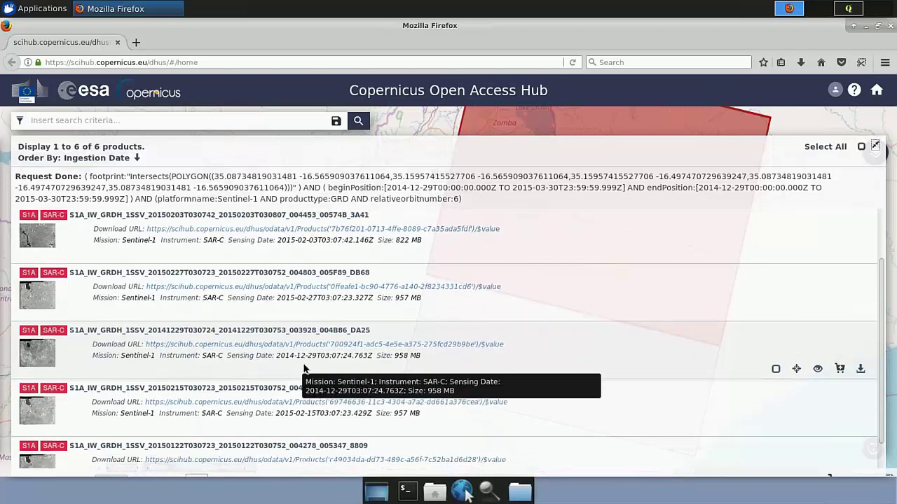
pyautogui.scroll(-1, 304, 368)
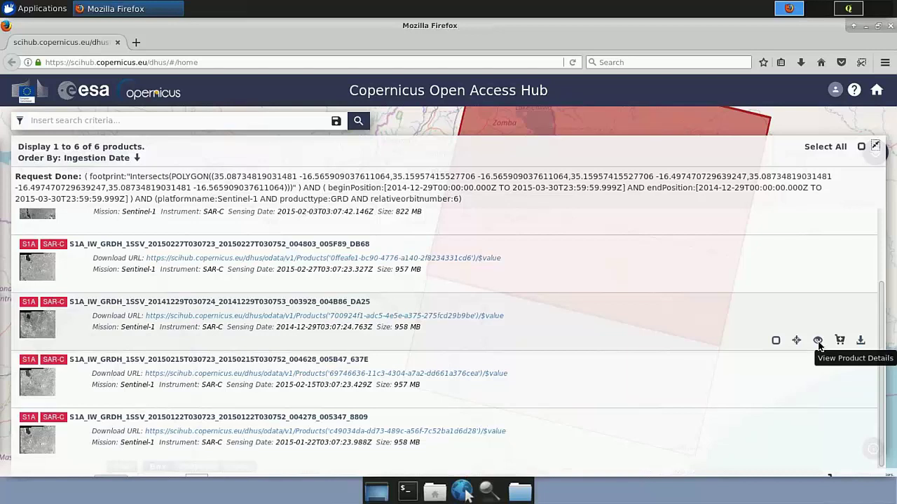
pyautogui.click(861, 342)
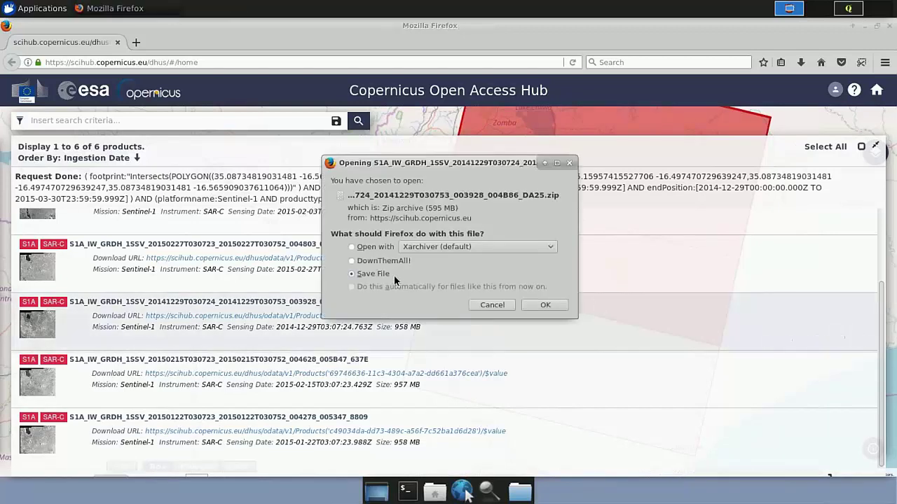
pyautogui.click(545, 304)
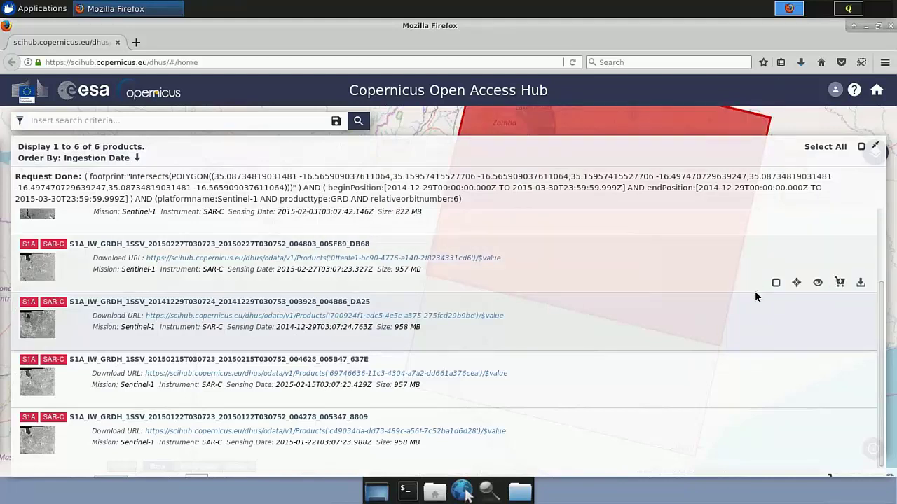
pyautogui.click(860, 283)
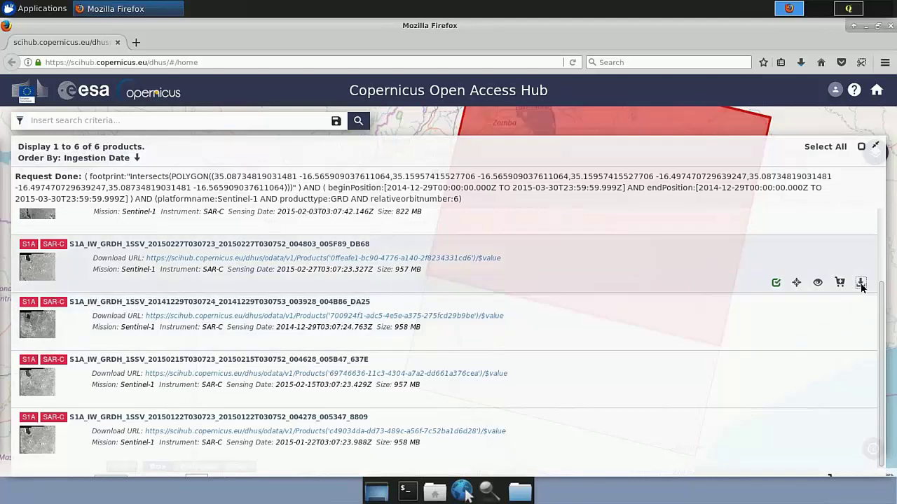
pyautogui.click(545, 305)
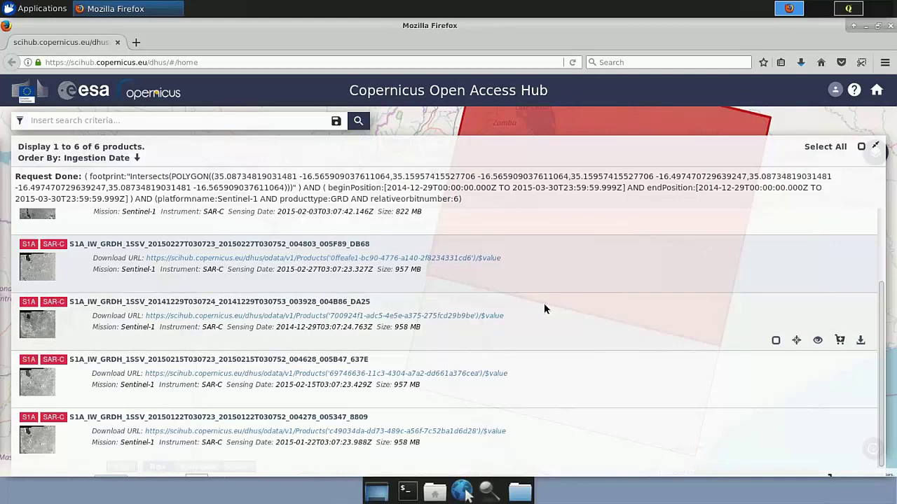
# Launch SNAP Desktop and turn the World View globe so Africa faces the viewer
pyautogui.click(378, 496)
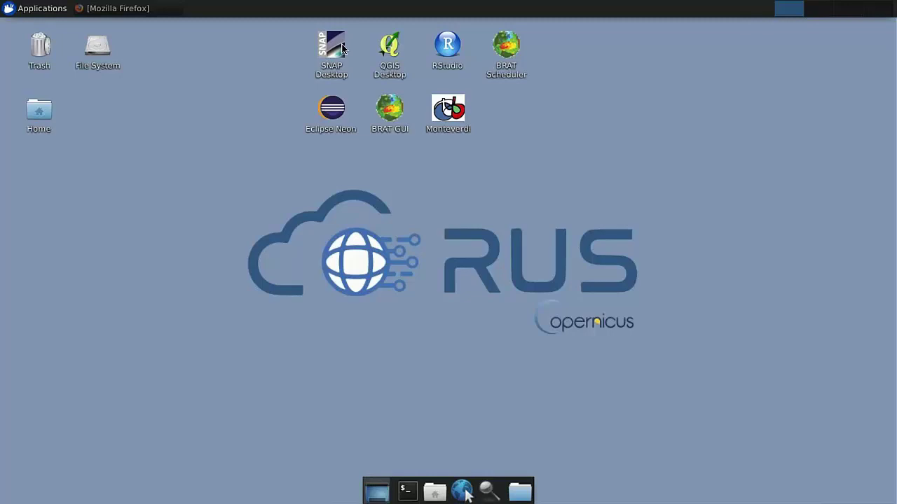
pyautogui.doubleClick(342, 47)
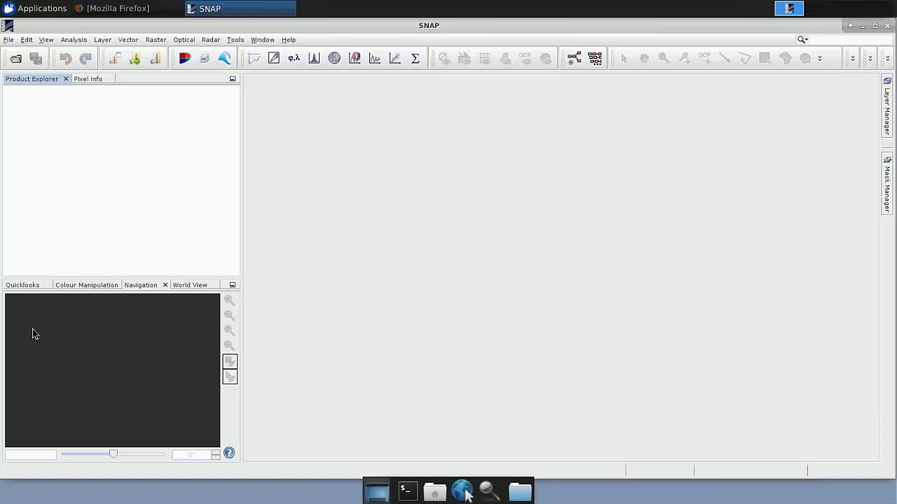
pyautogui.click(33, 287)
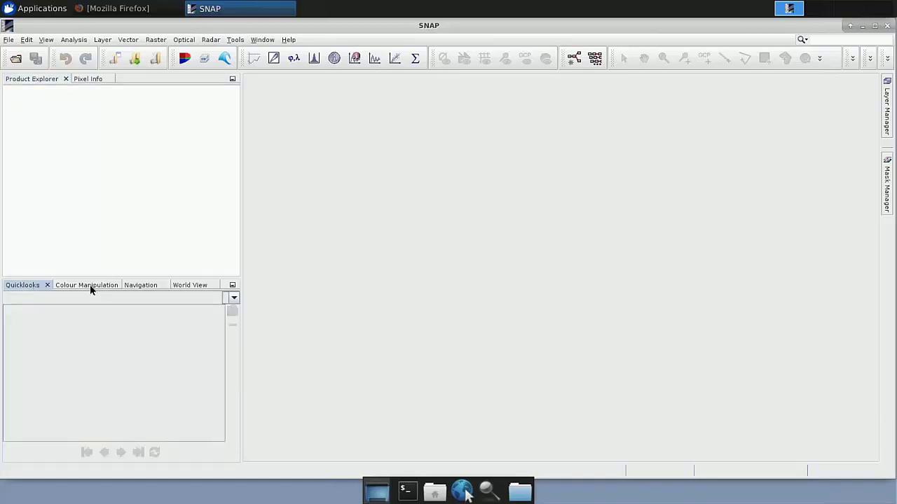
pyautogui.click(91, 287)
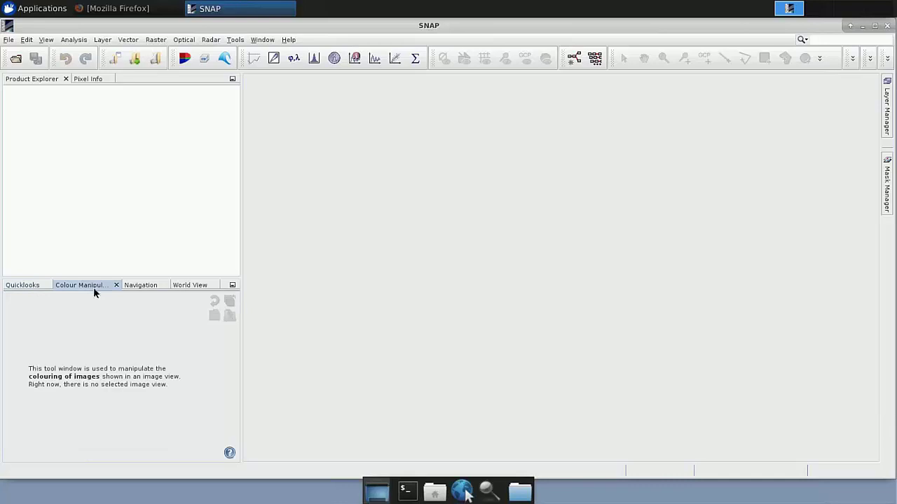
pyautogui.click(186, 286)
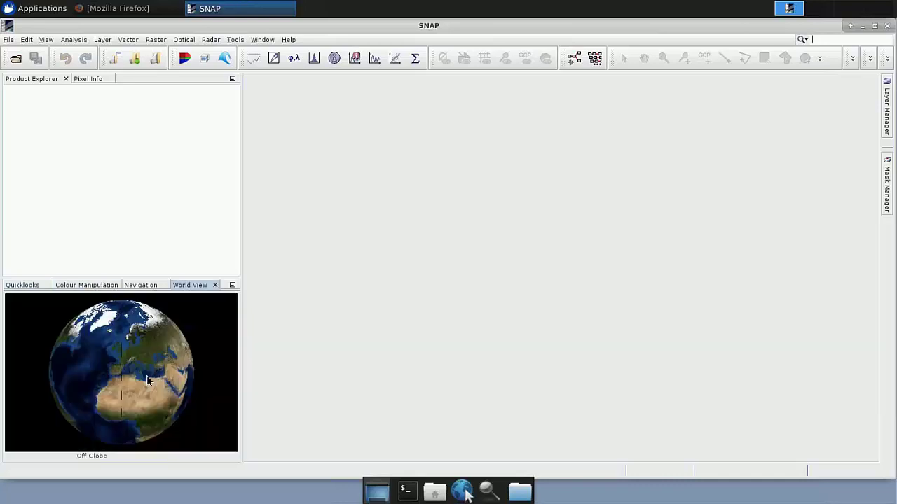
pyautogui.moveTo(153, 361); pyautogui.dragTo(106, 368)
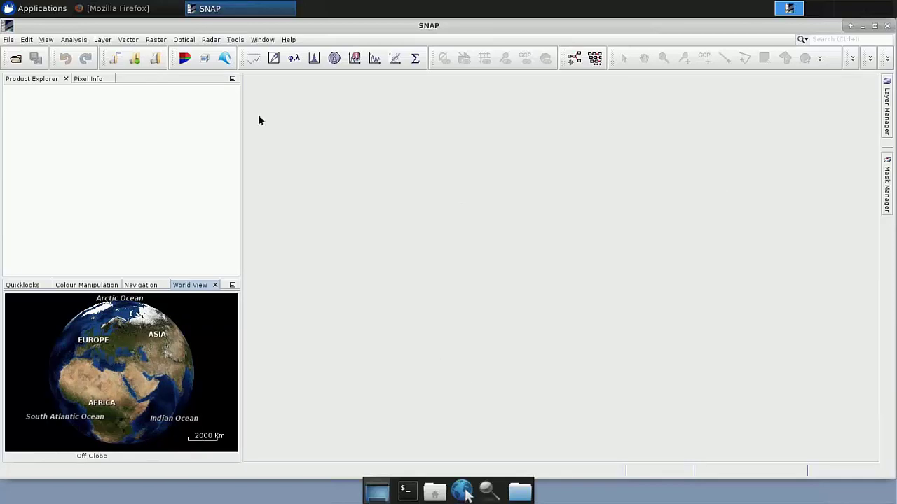
# Browse the Raster, Radar and File menus, closing each without choosing anything
pyautogui.click(157, 40)
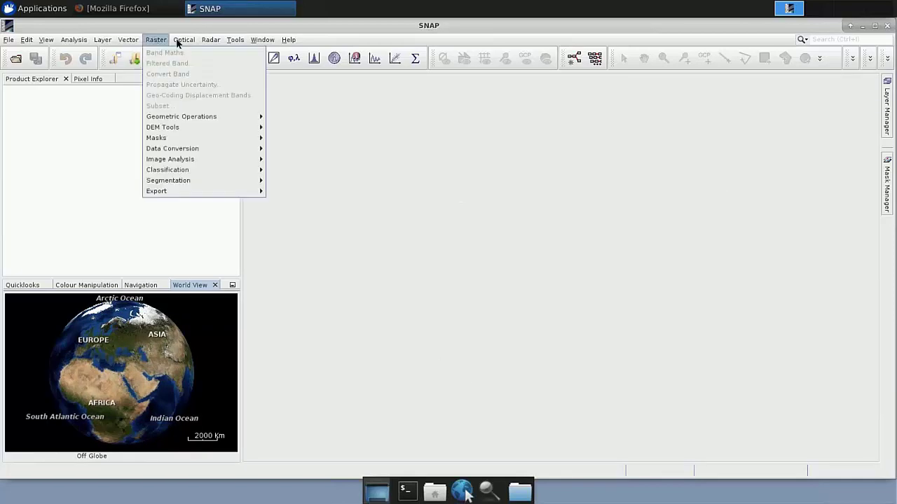
pyautogui.moveTo(178, 41)
pyautogui.moveTo(209, 43)
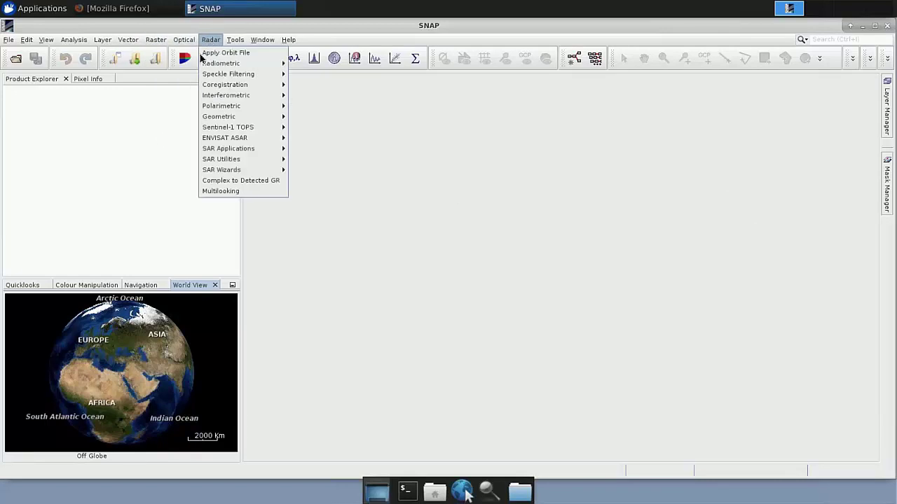
pyautogui.click(148, 142)
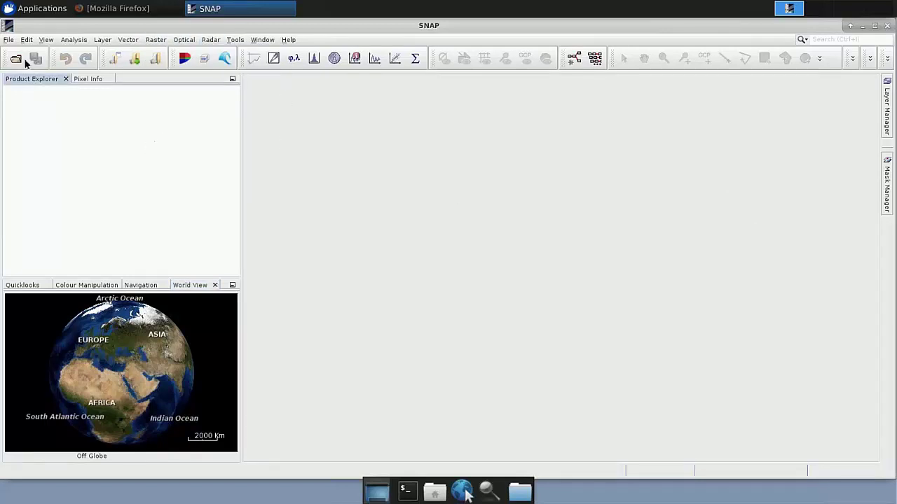
pyautogui.click(8, 40)
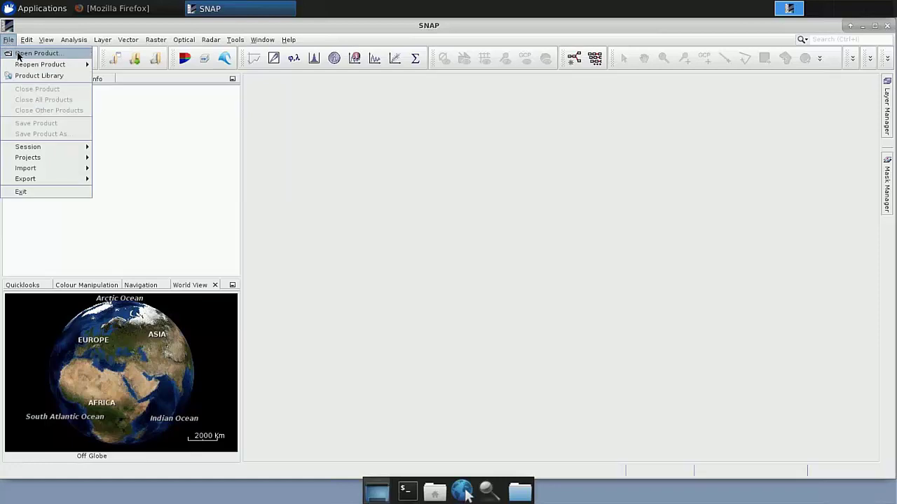
pyautogui.click(173, 137)
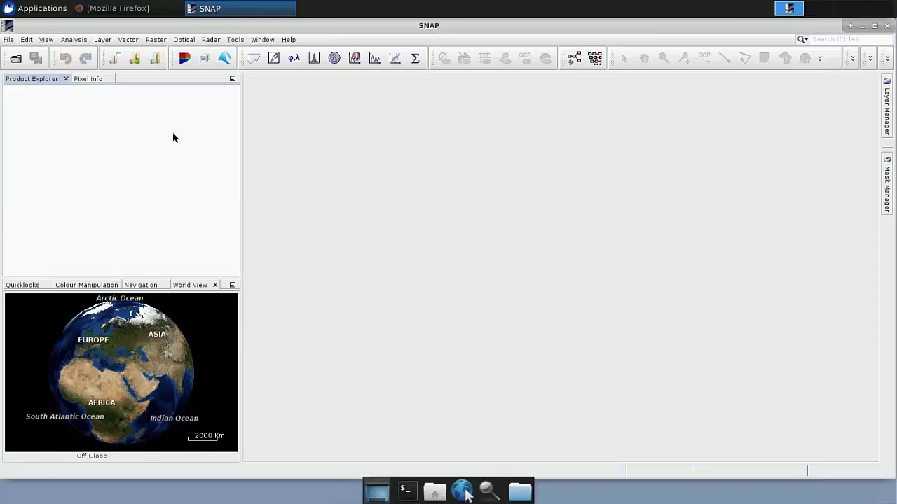
# Open all four S1A zip files from the Original folder and zoom the World View onto their footprints
pyautogui.click(18, 63)
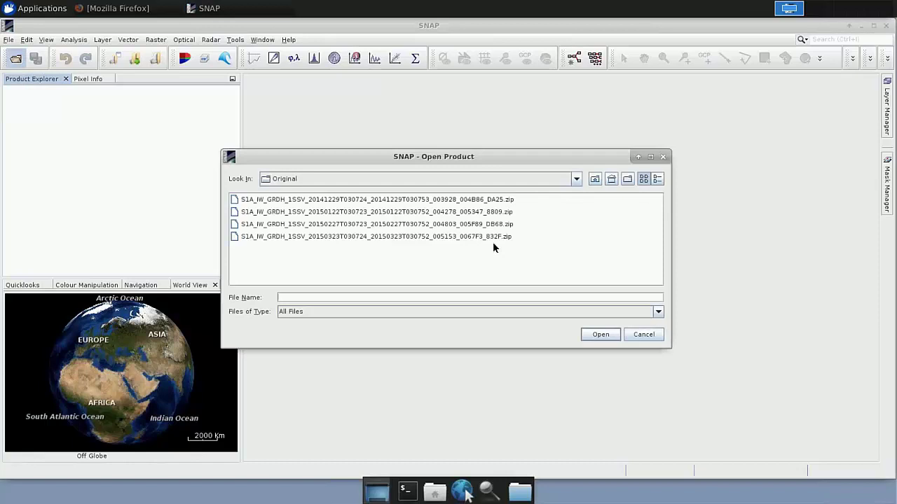
pyautogui.click(577, 179)
pyautogui.click(578, 180)
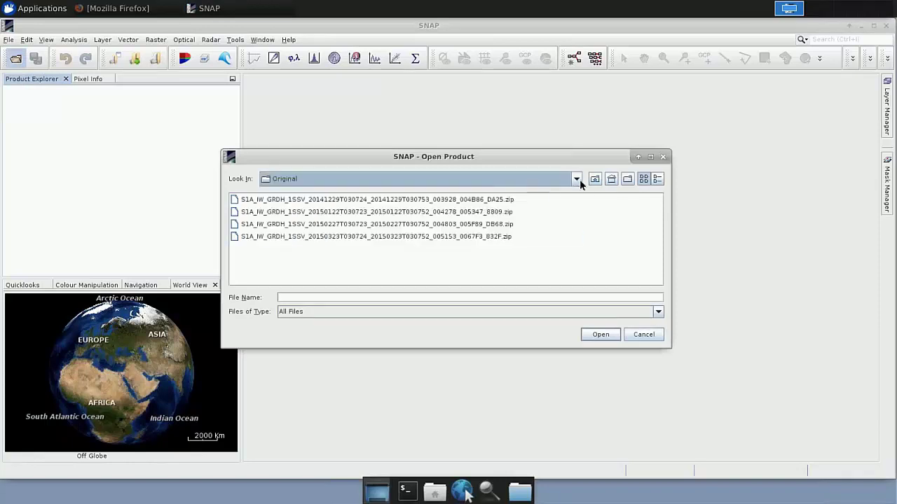
pyautogui.click(389, 202)
pyautogui.keyDown('shift'); pyautogui.click(386, 236); pyautogui.keyUp('shift')
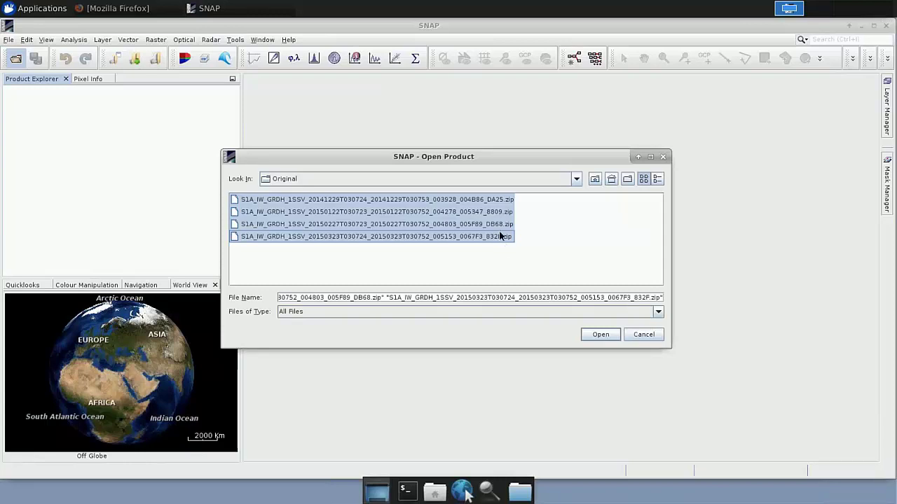
pyautogui.click(600, 335)
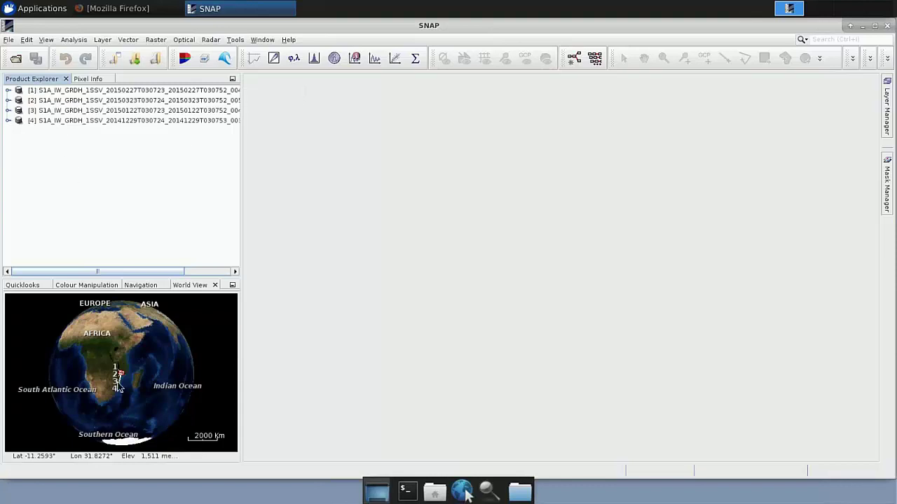
pyautogui.scroll(3, 127, 383)
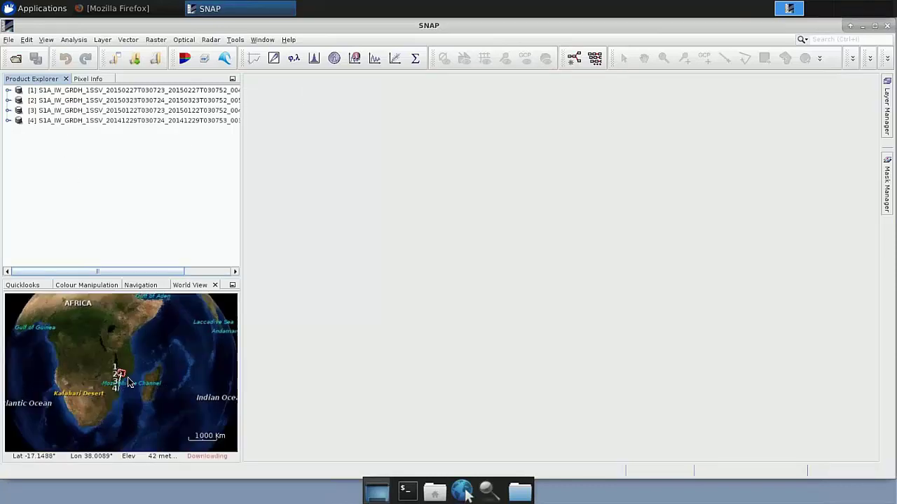
pyautogui.scroll(5, 126, 381)
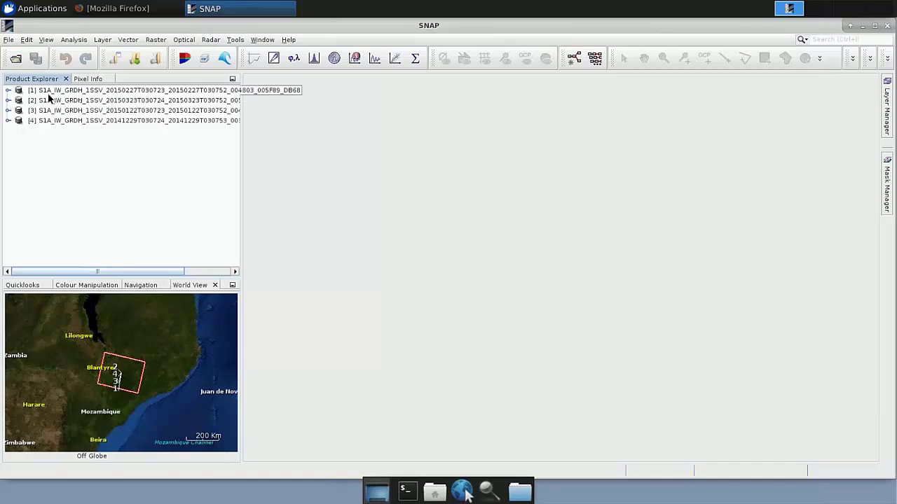
# Expand product [3]'s Bands folder and display its Amplitude_VV band as an image
pyautogui.click(138, 99)
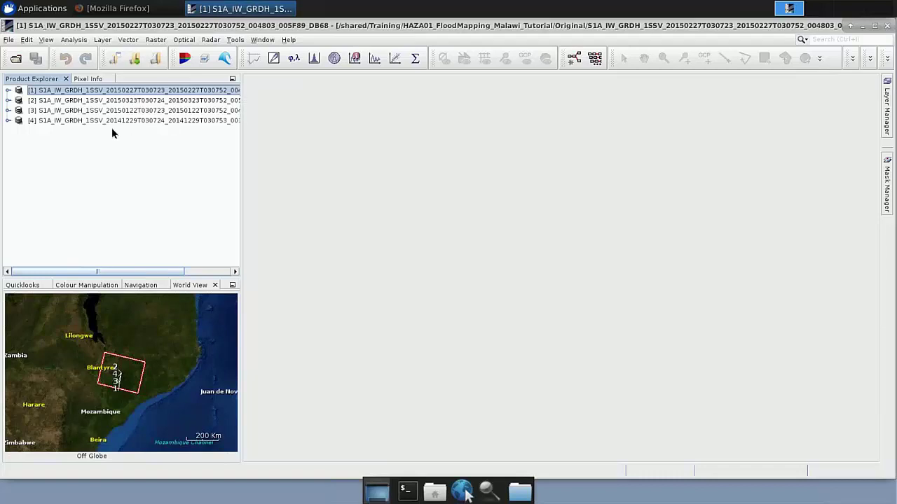
pyautogui.click(9, 111)
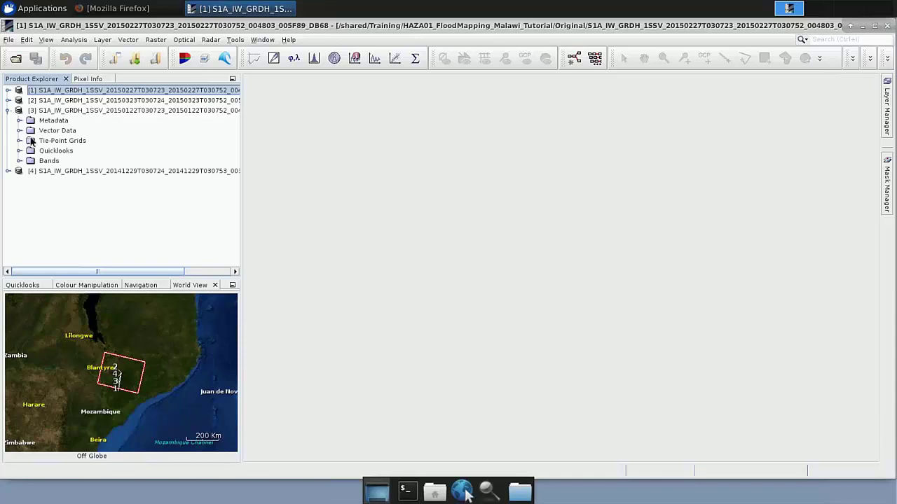
pyautogui.click(91, 110)
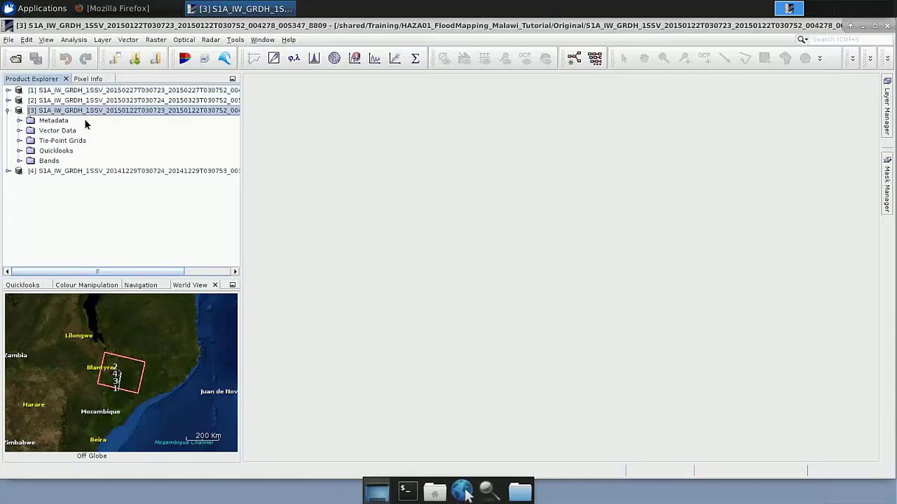
pyautogui.click(7, 112)
pyautogui.click(8, 111)
pyautogui.click(49, 163)
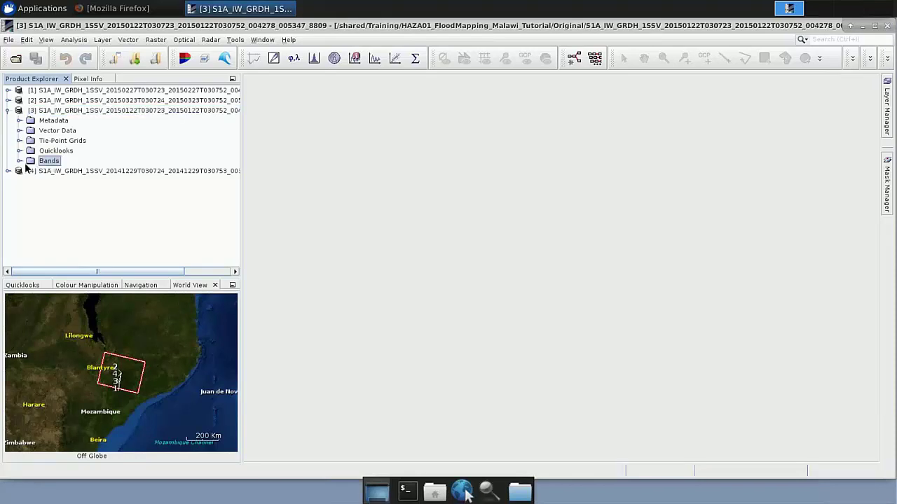
pyautogui.click(22, 162)
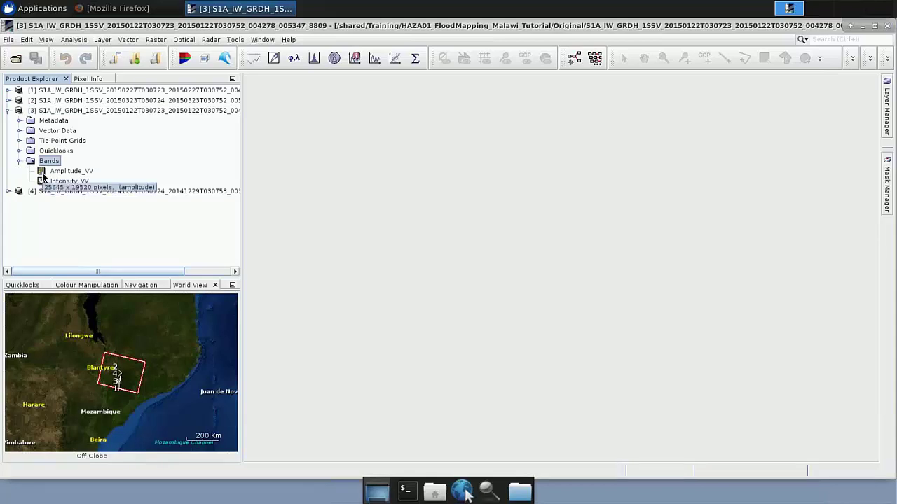
pyautogui.doubleClick(42, 173)
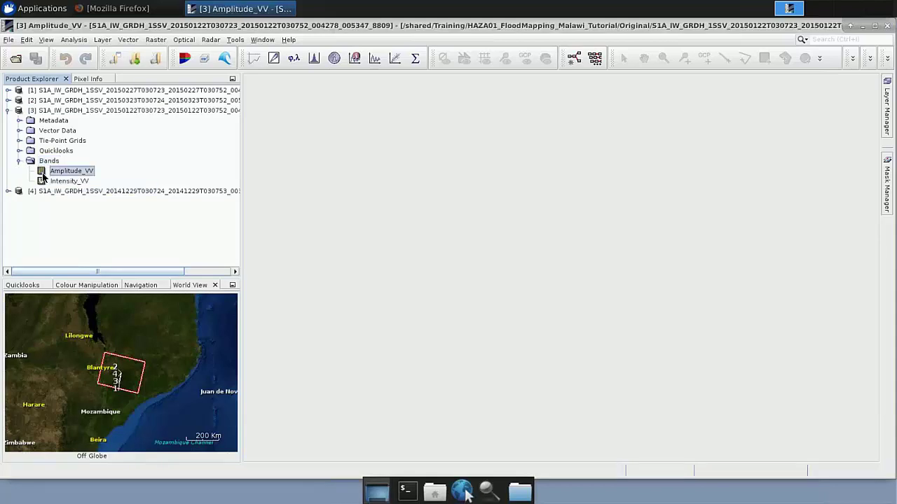
# Collapse product [3] and expand product [4] to list its Amplitude_VV and Intensity_VV bands
pyautogui.click(8, 110)
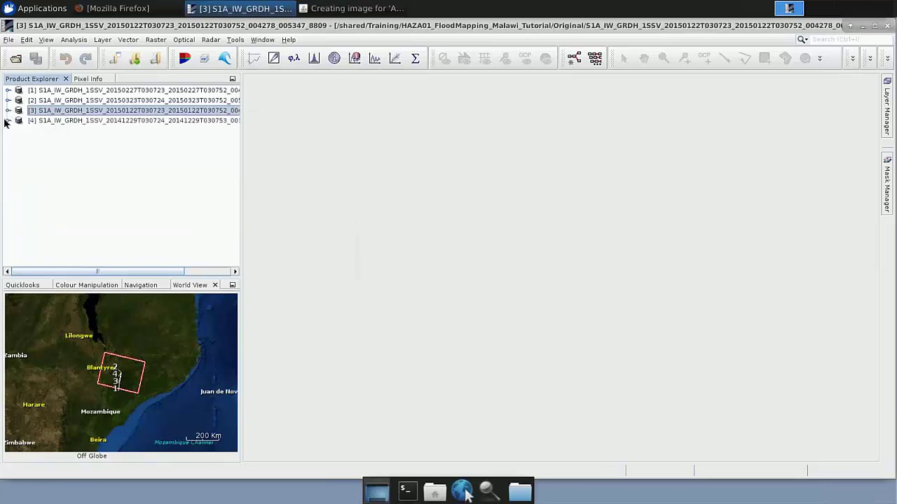
pyautogui.click(8, 120)
pyautogui.click(19, 171)
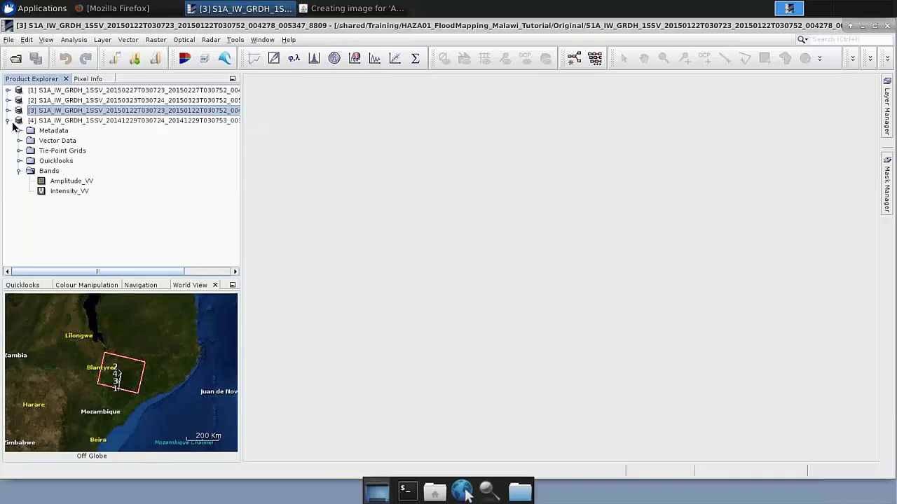
pyautogui.click(33, 124)
pyautogui.click(46, 172)
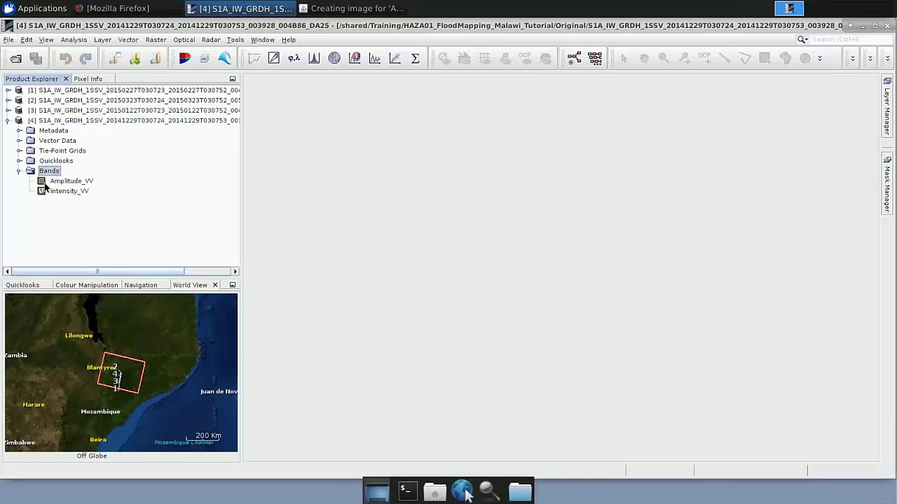
# Display product [4]'s Amplitude_VV band and tile both Amplitude_VV views horizontally
pyautogui.doubleClick(43, 184)
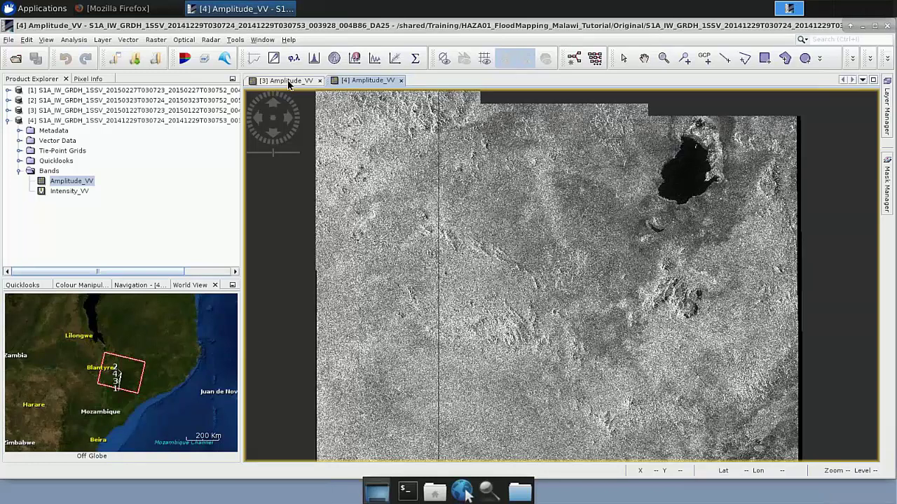
pyautogui.click(263, 40)
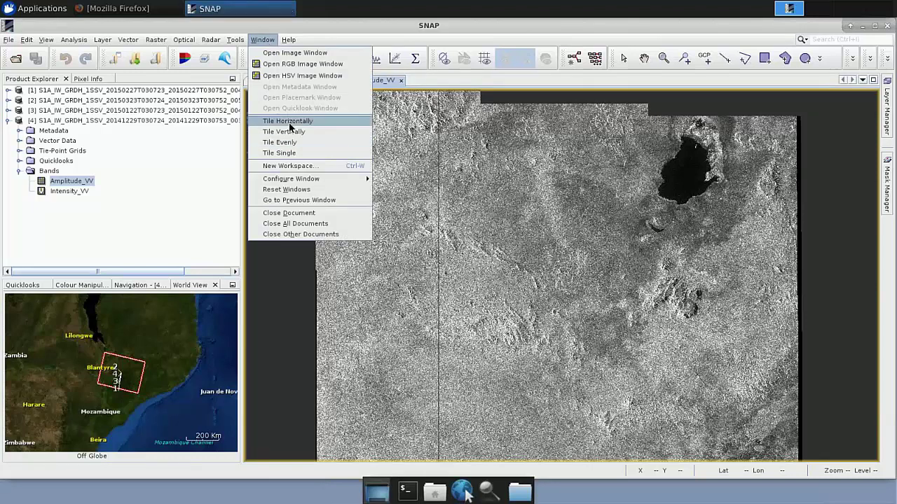
pyautogui.click(289, 123)
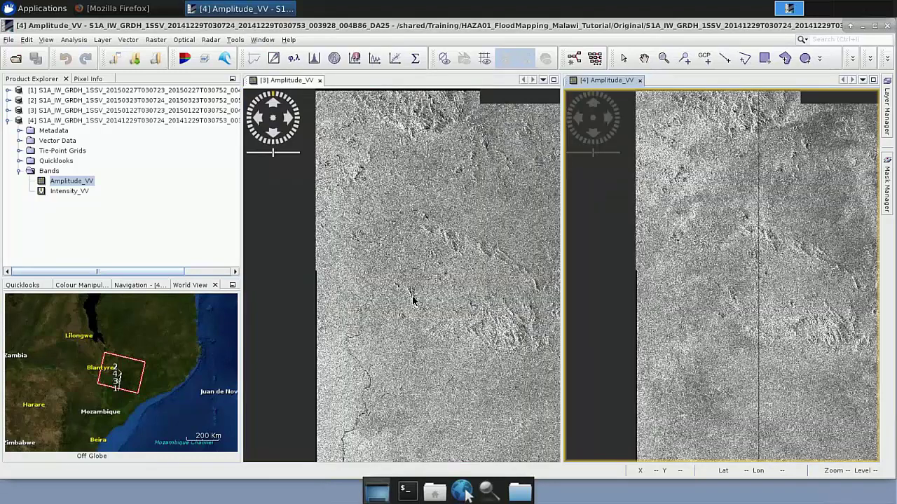
# Pan both views down and left to the flooded river area
pyautogui.click(643, 62)
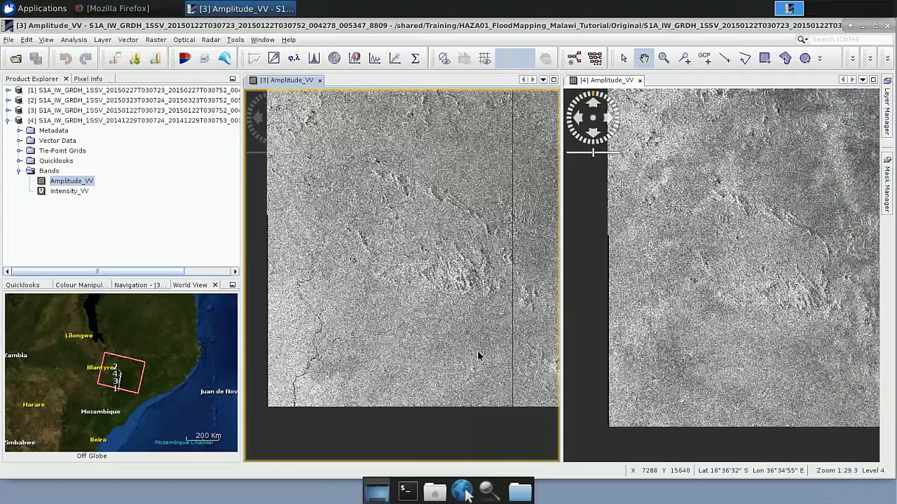
pyautogui.moveTo(478, 356); pyautogui.dragTo(329, 413)
pyautogui.moveTo(461, 333); pyautogui.dragTo(523, 393)
pyautogui.click(663, 58)
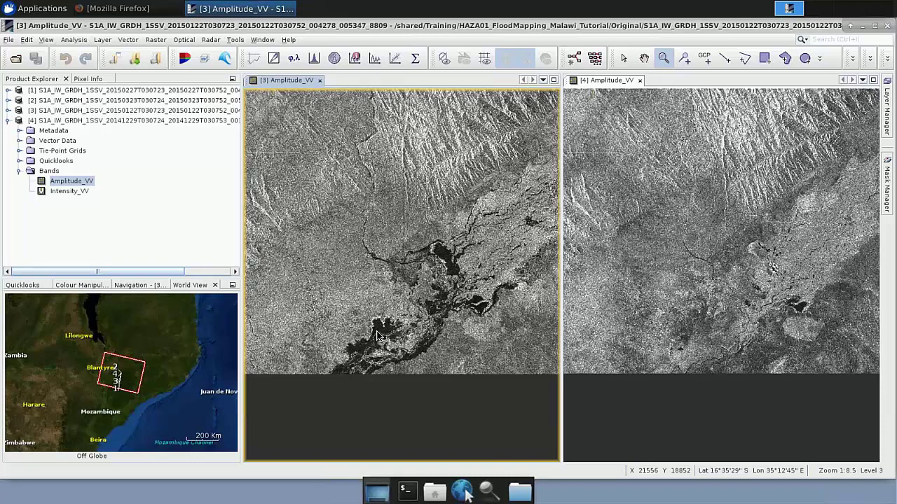
# Close both Amplitude_VV image views and launch GraphBuilder from the Tools menu
pyautogui.click(319, 80)
pyautogui.click(320, 81)
pyautogui.click(235, 40)
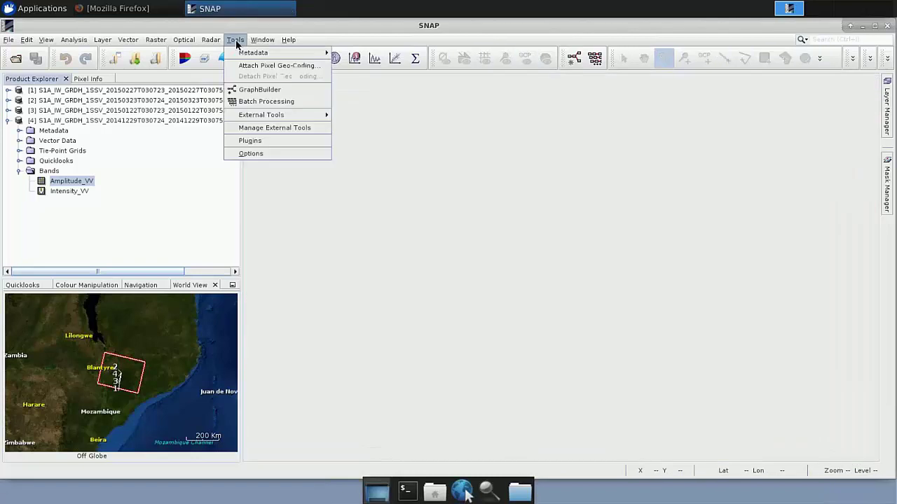
pyautogui.click(260, 95)
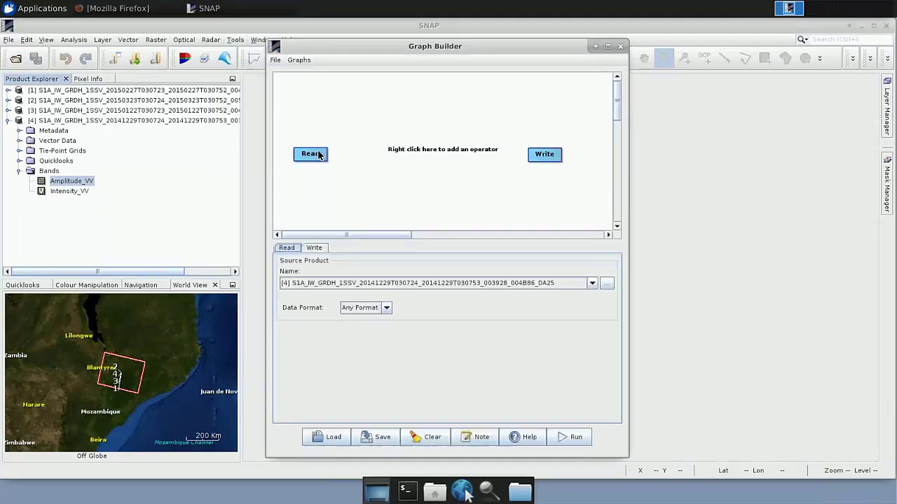
# Move the Read node to the canvas's upper-left corner and lower the Write node slightly
pyautogui.moveTo(319, 161); pyautogui.dragTo(307, 94)
pyautogui.moveTo(547, 161); pyautogui.dragTo(570, 209)
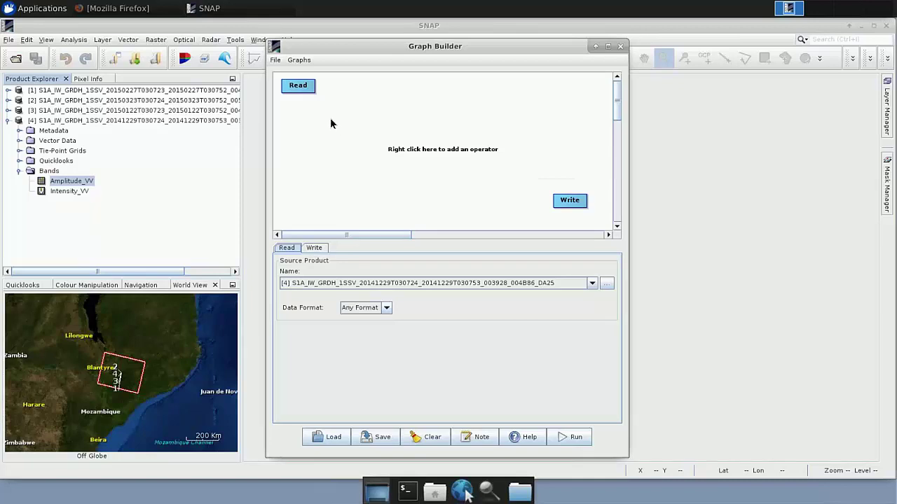
# Add a Raster > Geometric > Subset node and place it just under Read
pyautogui.rightClick(331, 121)
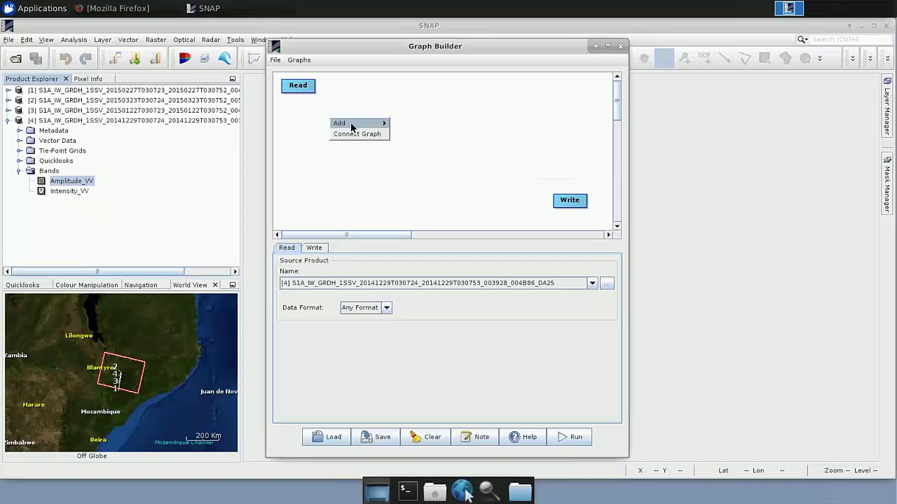
pyautogui.moveTo(354, 123)
pyautogui.moveTo(427, 159)
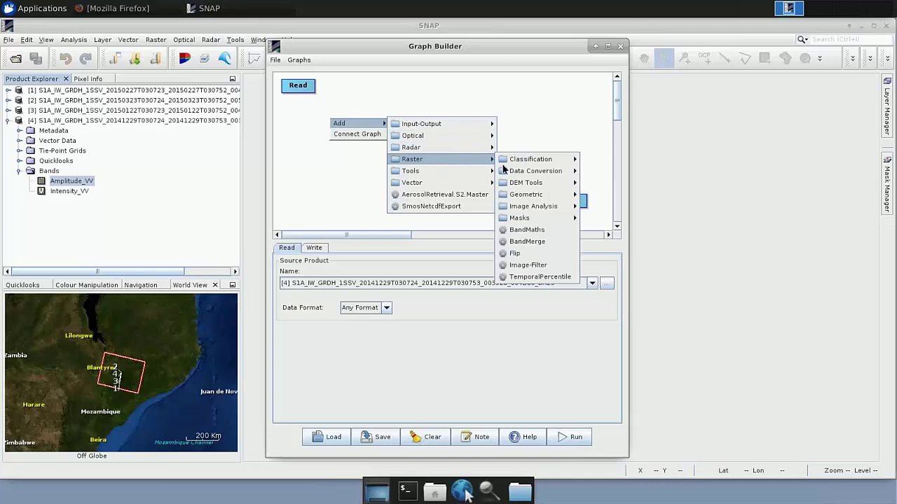
pyautogui.moveTo(537, 199)
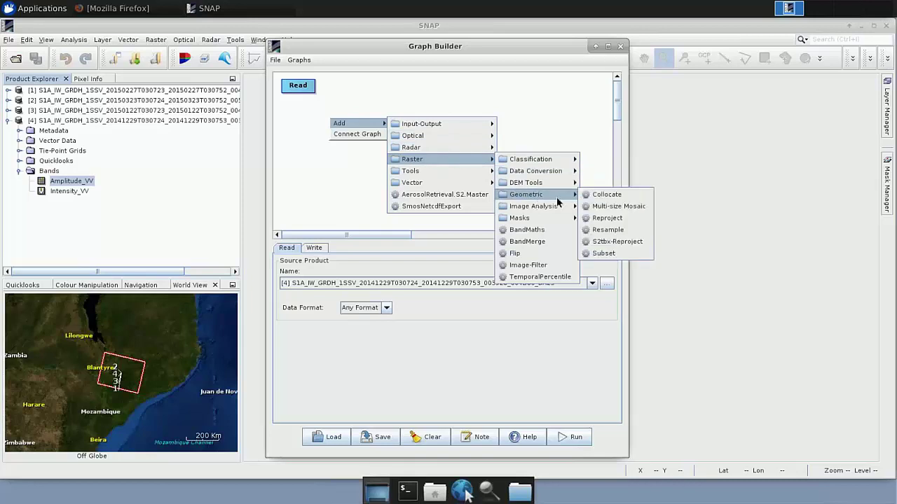
pyautogui.click(604, 254)
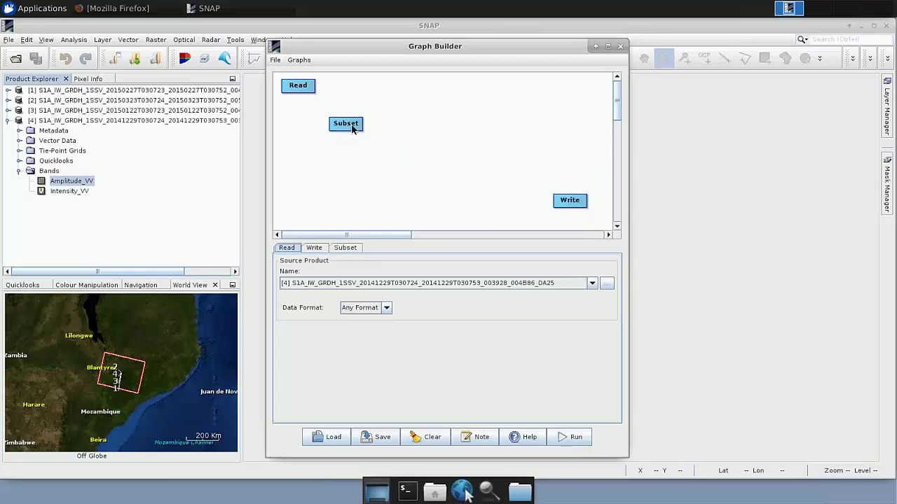
pyautogui.moveTo(330, 124); pyautogui.dragTo(324, 105)
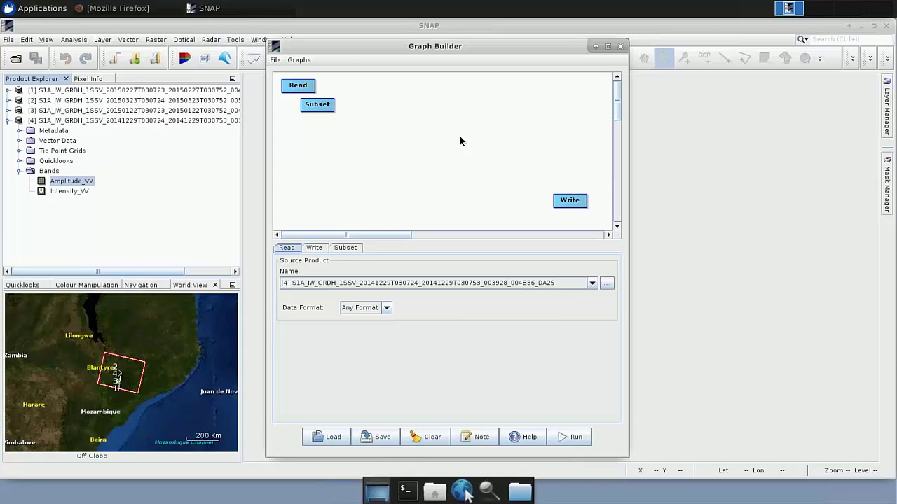
# Add a Radar > Apply-Orbit-File node and position it below Subset
pyautogui.rightClick(389, 129)
pyautogui.moveTo(420, 135)
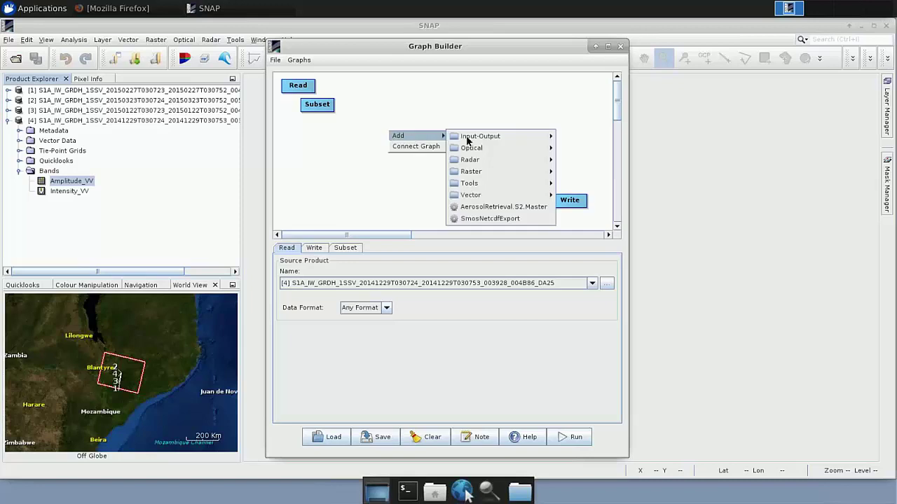
pyautogui.moveTo(487, 159)
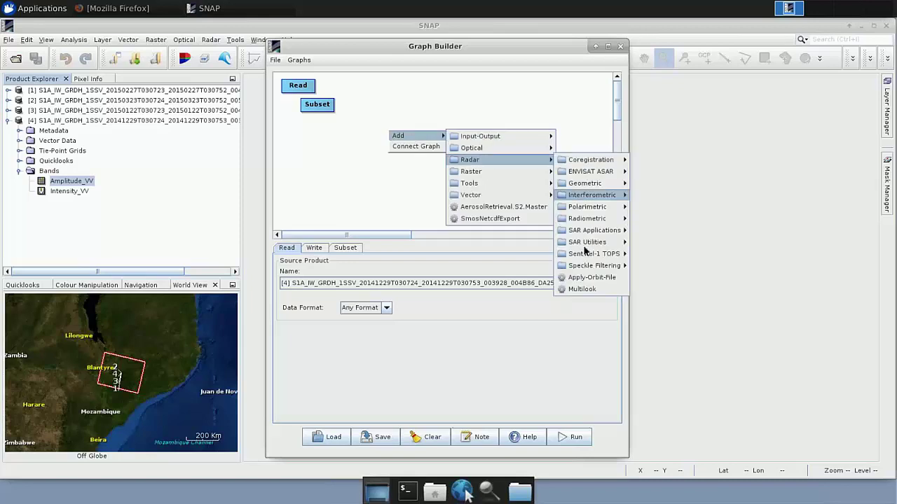
pyautogui.click(589, 278)
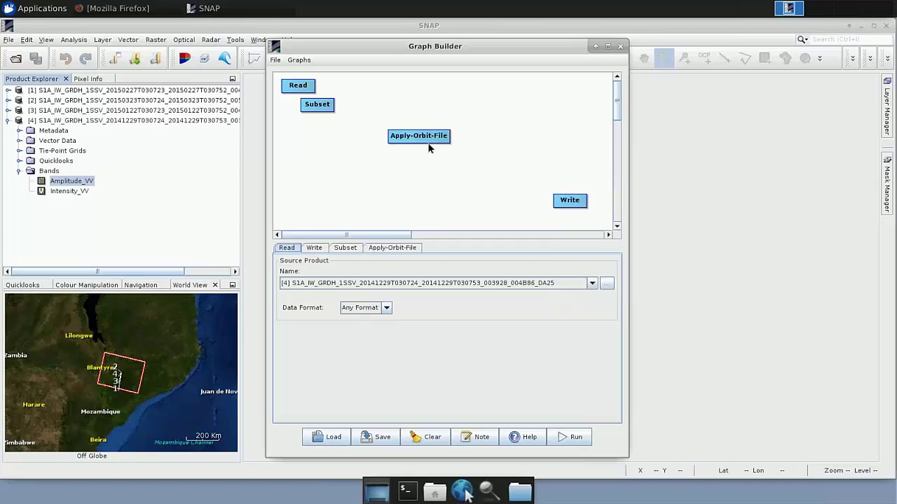
pyautogui.moveTo(413, 136); pyautogui.dragTo(348, 126)
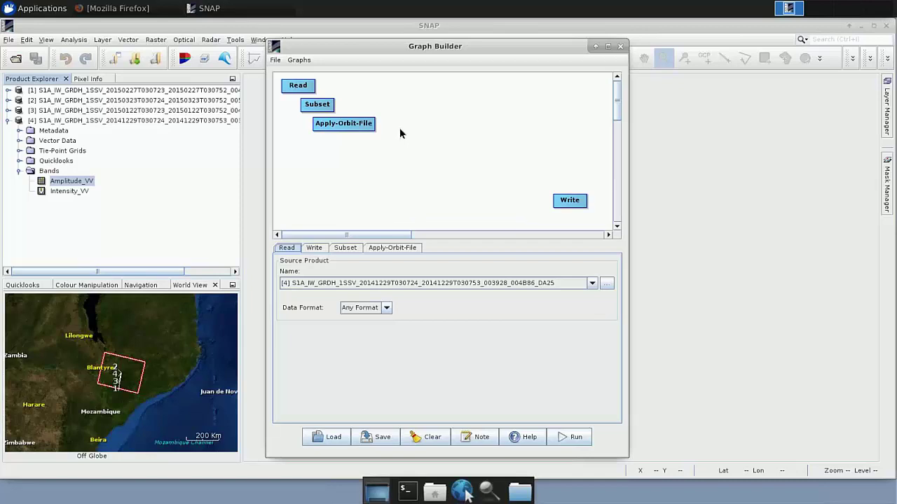
# Add a Radiometric > ThermalNoiseRemoval node and place it below Apply-Orbit-File
pyautogui.rightClick(401, 132)
pyautogui.moveTo(412, 133)
pyautogui.moveTo(489, 159)
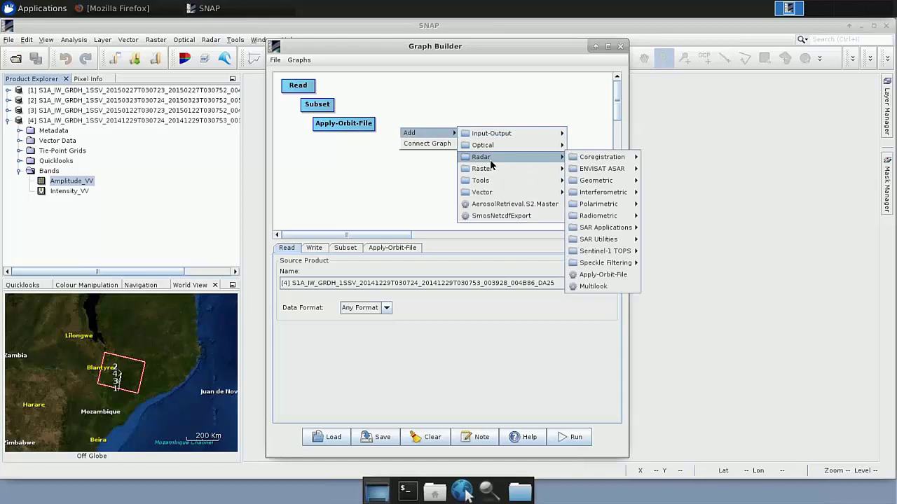
pyautogui.moveTo(600, 164)
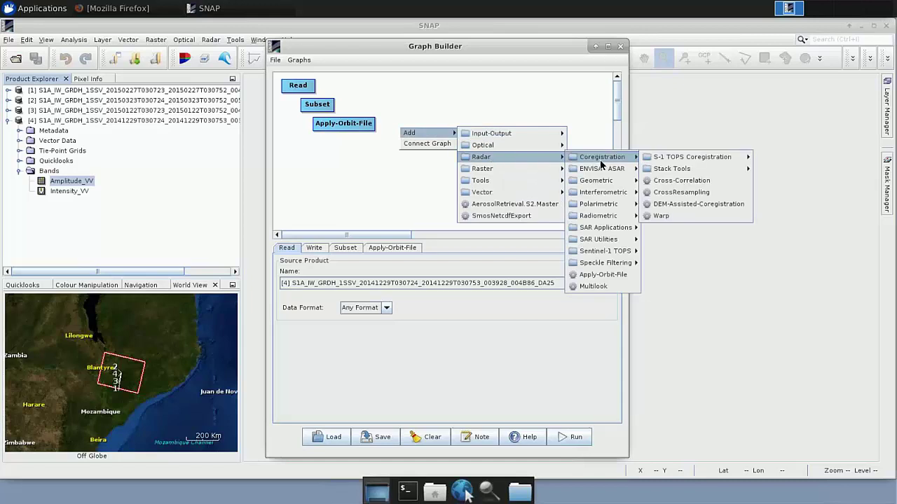
pyautogui.moveTo(604, 216)
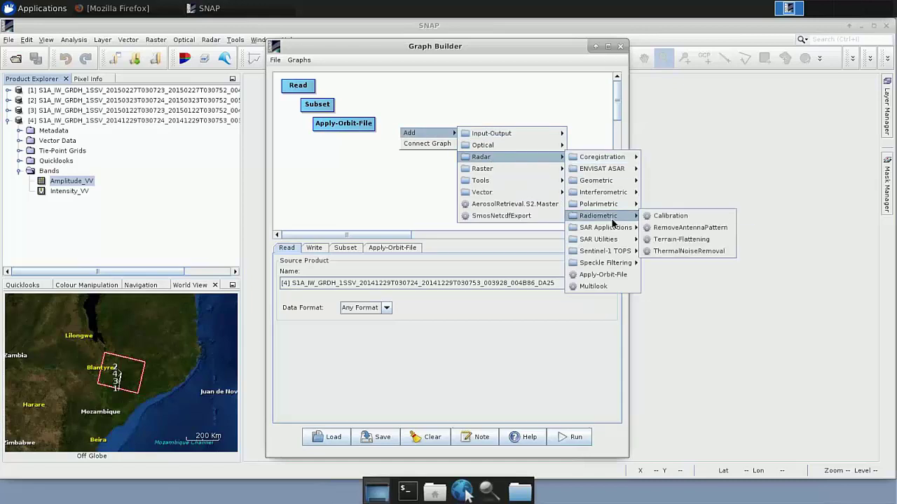
pyautogui.click(681, 251)
pyautogui.moveTo(449, 140); pyautogui.dragTo(379, 147)
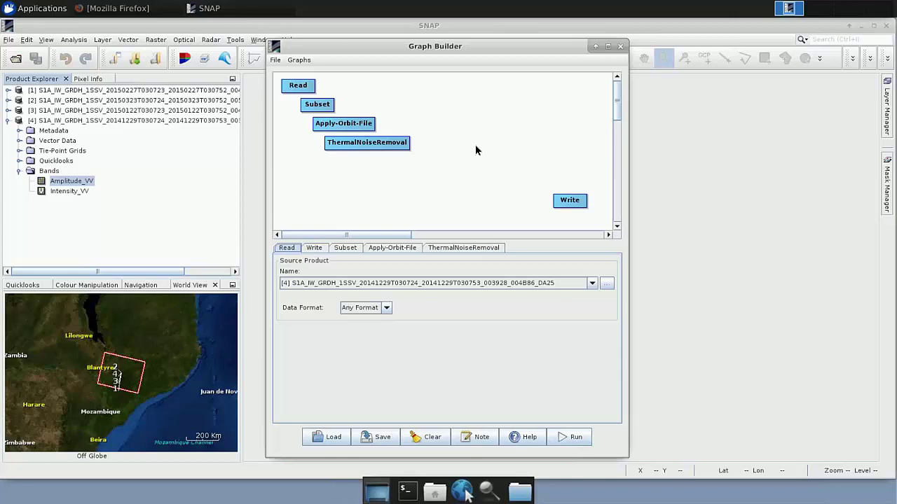
# Add a Radiometric > Calibration node and place it below ThermalNoiseRemoval
pyautogui.rightClick(437, 123)
pyautogui.moveTo(447, 127)
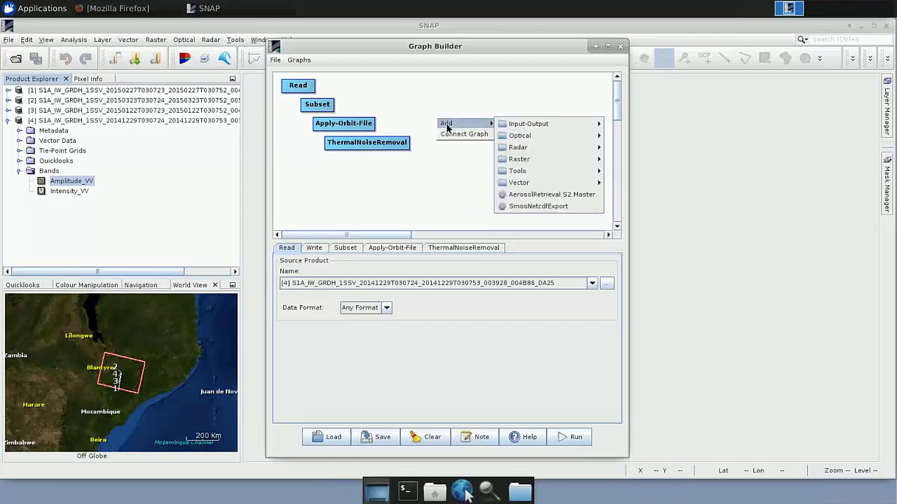
pyautogui.moveTo(533, 149)
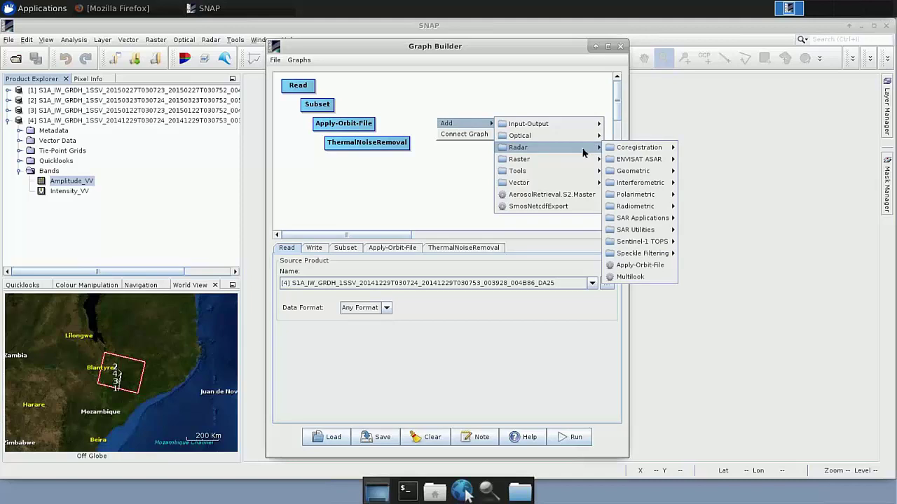
pyautogui.moveTo(636, 206)
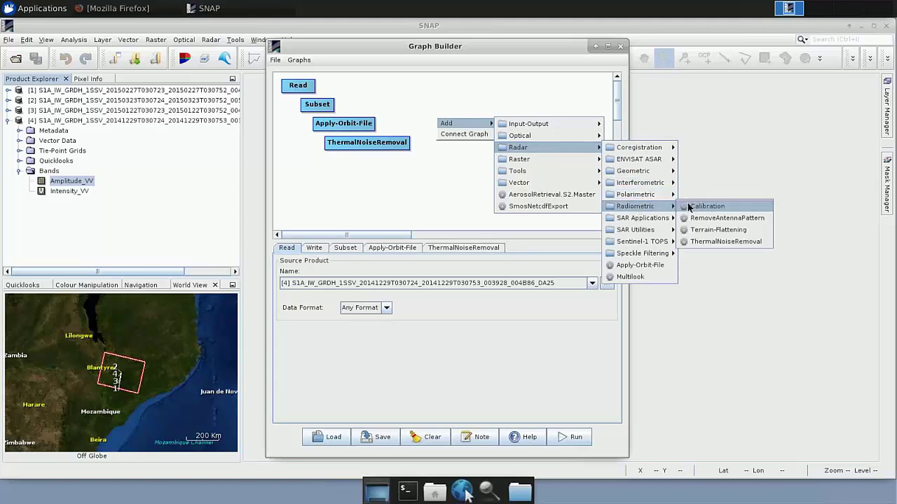
pyautogui.click(692, 207)
pyautogui.moveTo(472, 124); pyautogui.dragTo(396, 161)
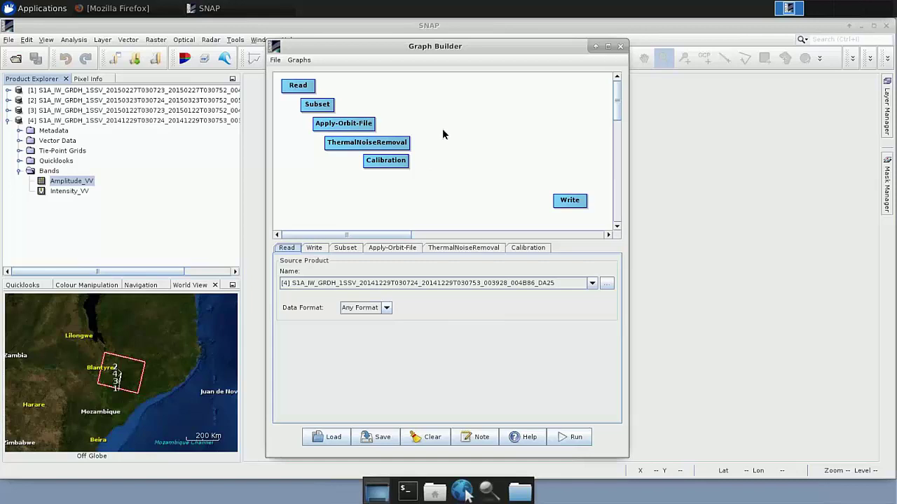
# Add a Speckle Filtering > Speckle-Filter node and position it under Calibration
pyautogui.rightClick(443, 134)
pyautogui.moveTo(456, 138)
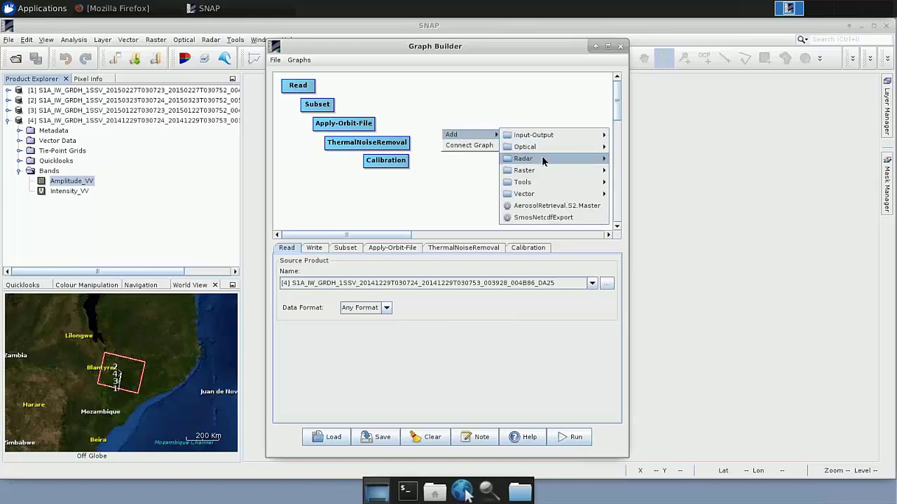
pyautogui.moveTo(545, 161)
pyautogui.moveTo(669, 267)
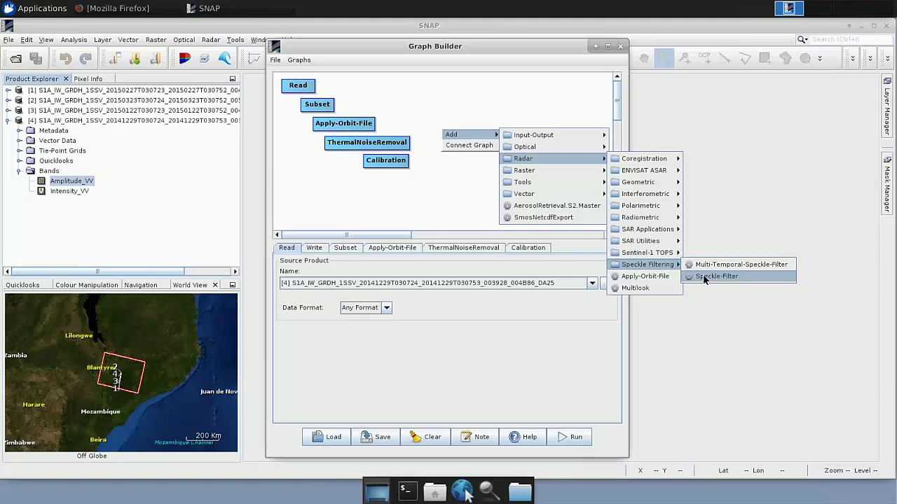
pyautogui.click(703, 274)
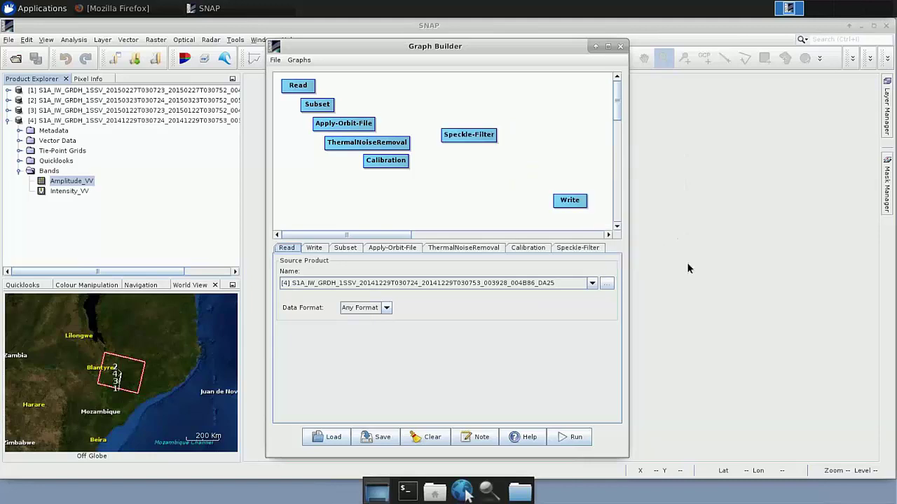
pyautogui.moveTo(469, 135); pyautogui.dragTo(410, 182)
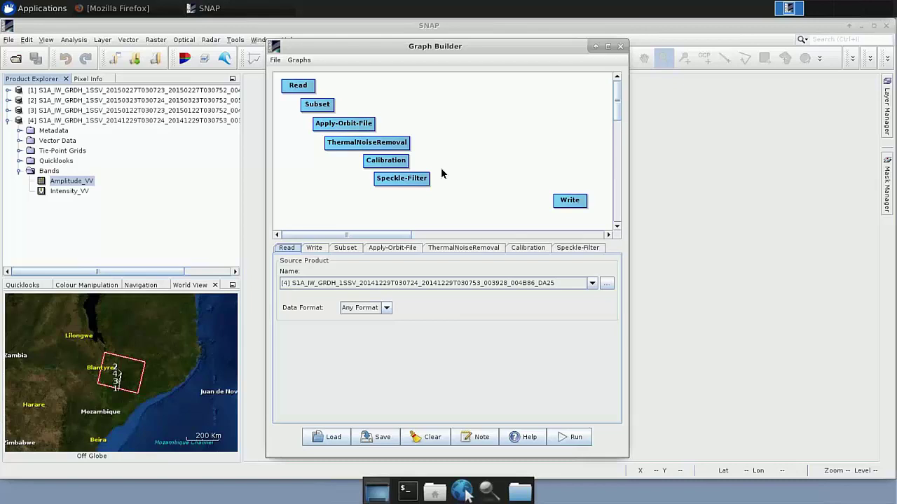
# Add a Terrain Correction > Terrain-Correction node and position it under Speckle-Filter
pyautogui.rightClick(453, 132)
pyautogui.moveTo(458, 137)
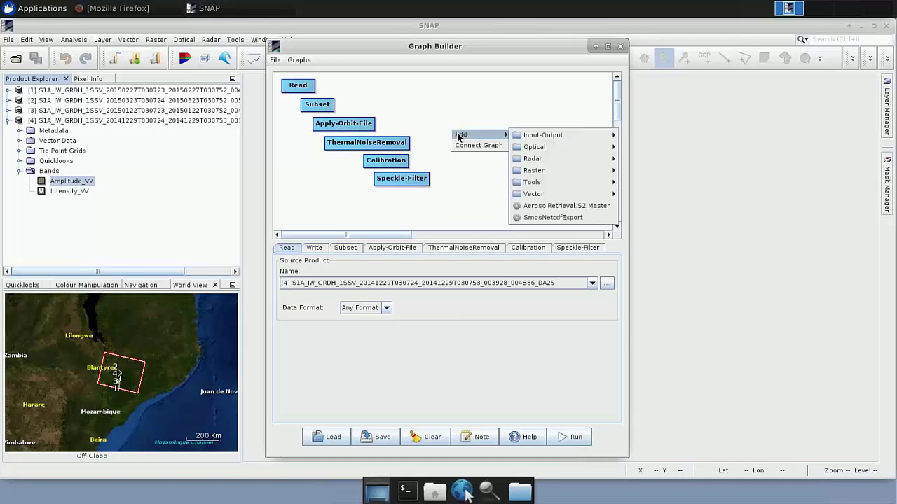
pyautogui.moveTo(560, 158)
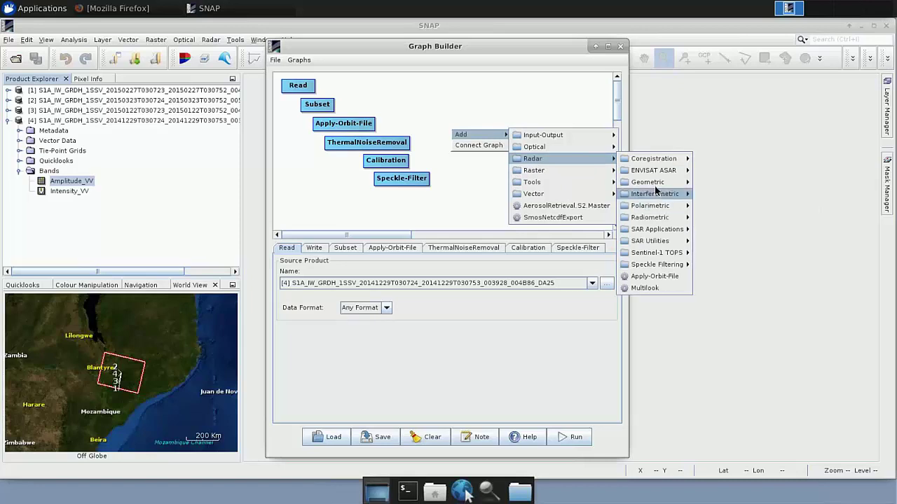
pyautogui.moveTo(655, 182)
pyautogui.moveTo(732, 197)
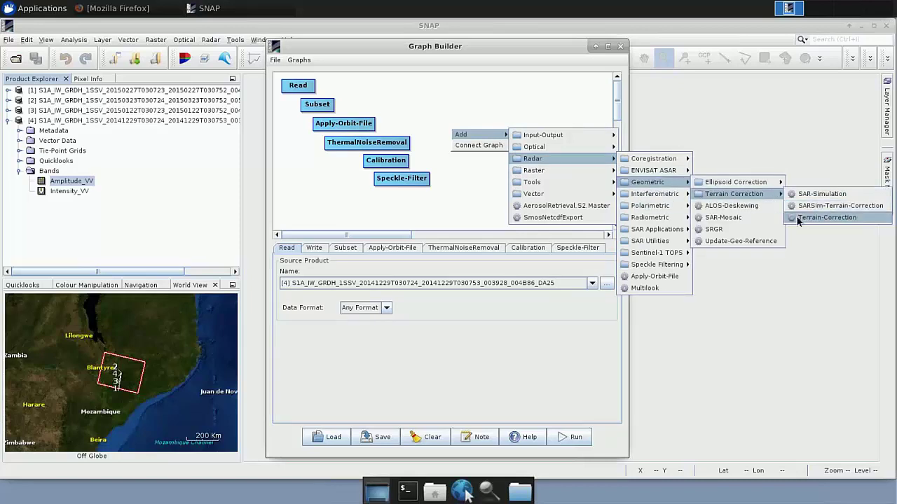
pyautogui.click(825, 218)
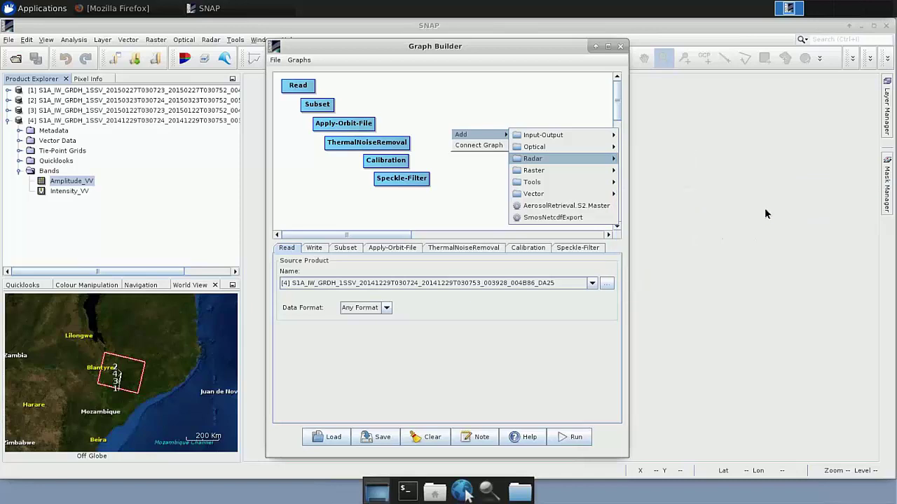
pyautogui.moveTo(508, 139); pyautogui.dragTo(444, 198)
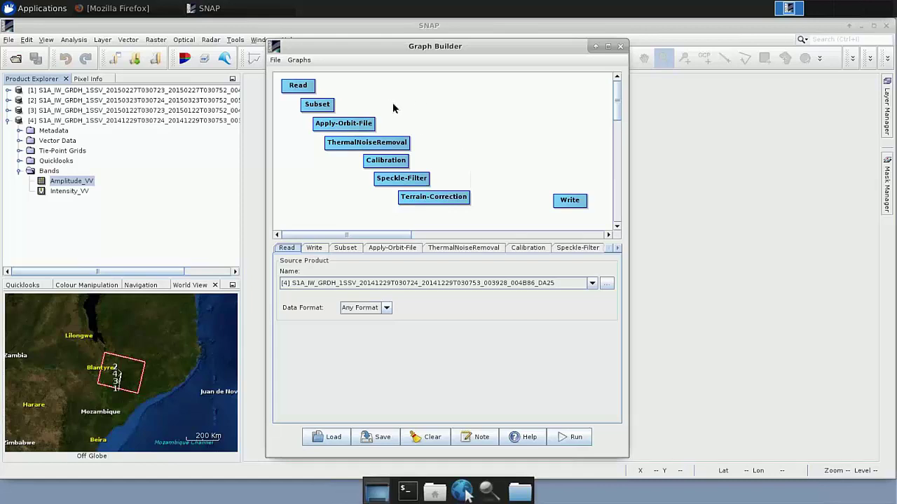
# Use Connect Graph to chain all eight nodes from Read through Terrain-Correction to Write
pyautogui.rightClick(434, 112)
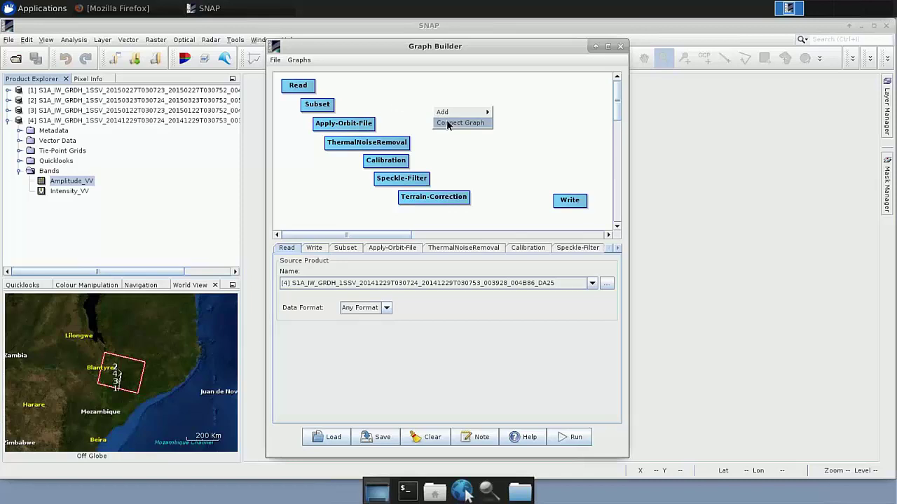
pyautogui.click(448, 123)
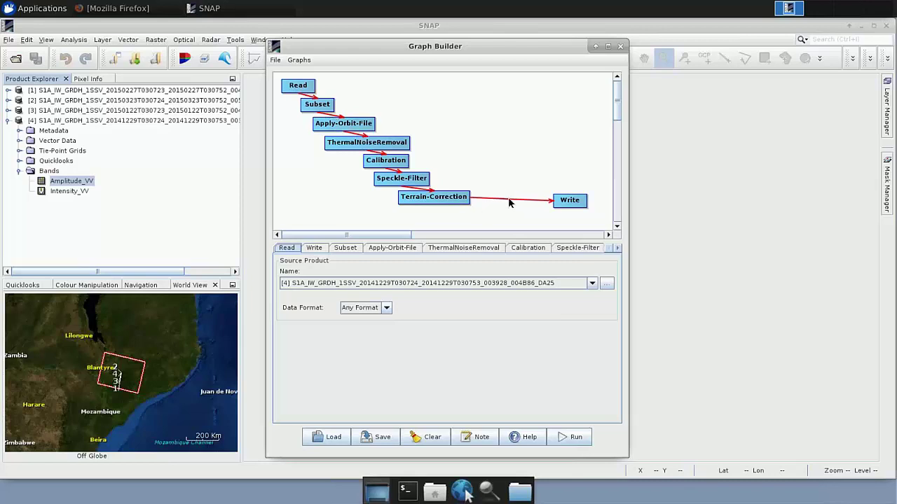
# Save the graph as sar_preprocessing.xml in the AuxData folder
pyautogui.click(378, 443)
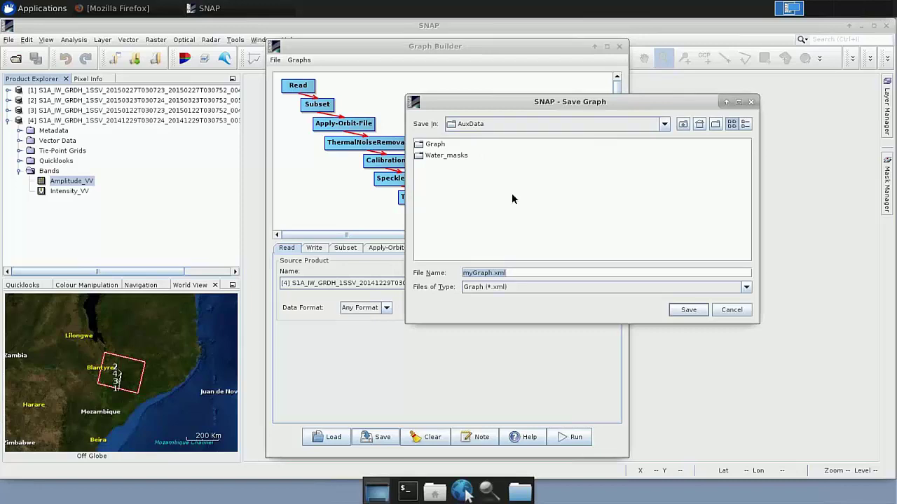
pyautogui.write('sar_preprocessing')
pyautogui.press('Return')
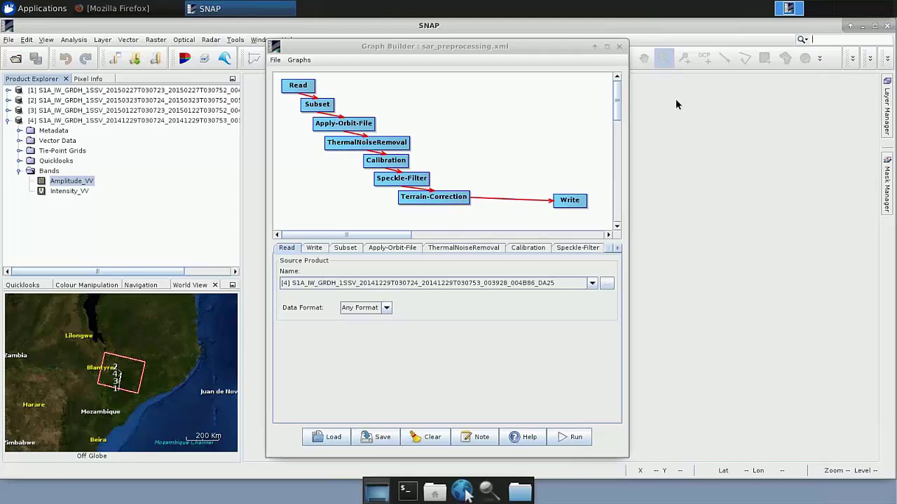
# Close the Graph Builder window and open the Tools menu
pyautogui.click(619, 46)
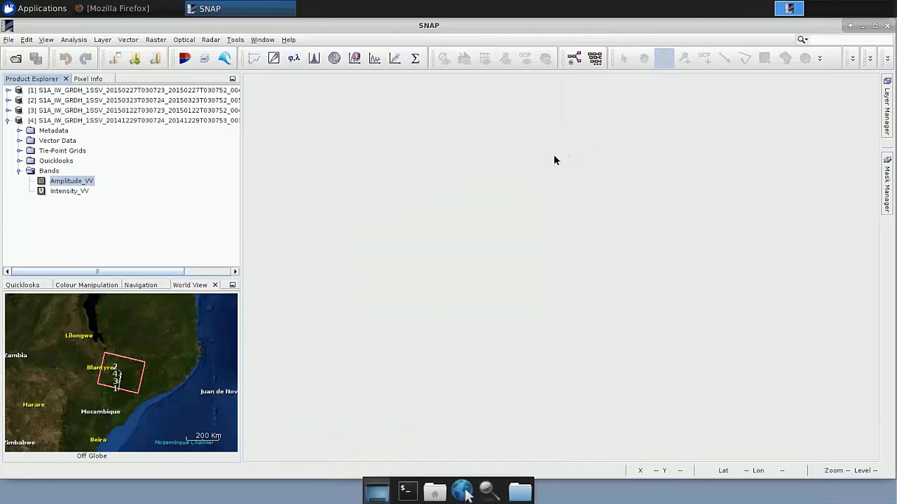
pyautogui.click(235, 40)
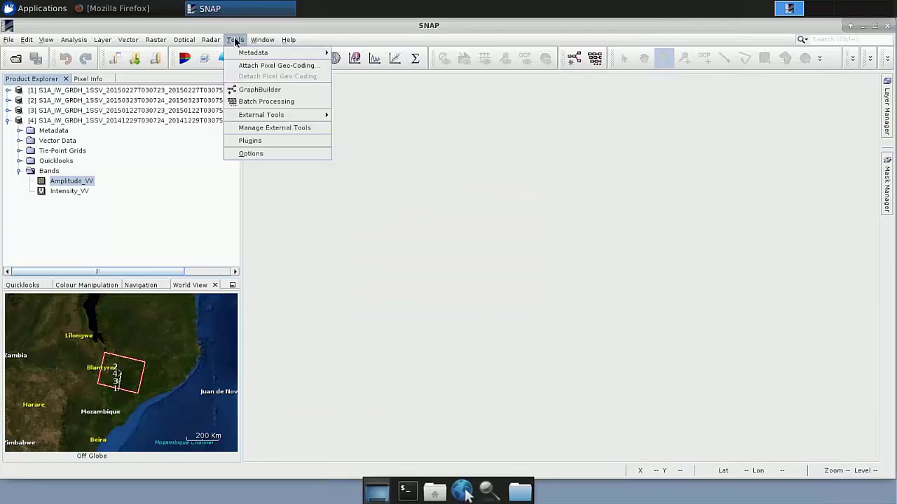
# Start batch processing with the four opened Sentinel-1 GRD products, showing their dates, track 6 and orbits
pyautogui.click(263, 106)
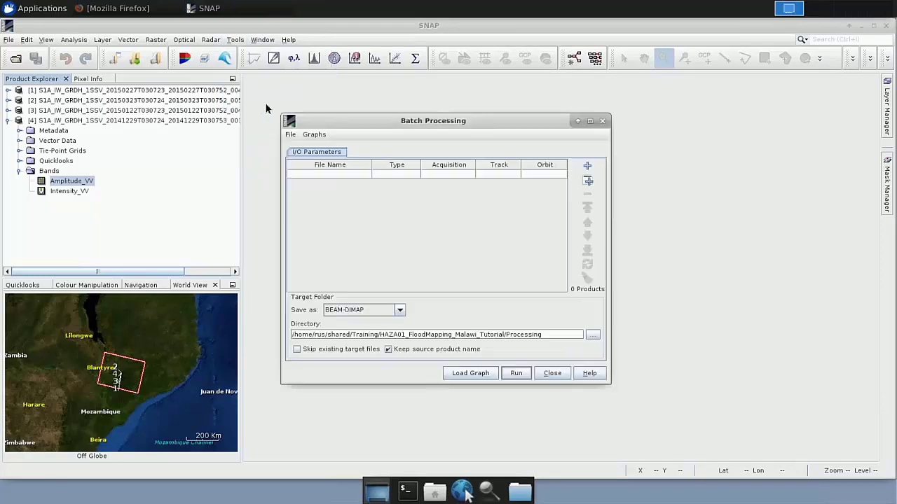
pyautogui.moveTo(426, 124); pyautogui.dragTo(404, 104)
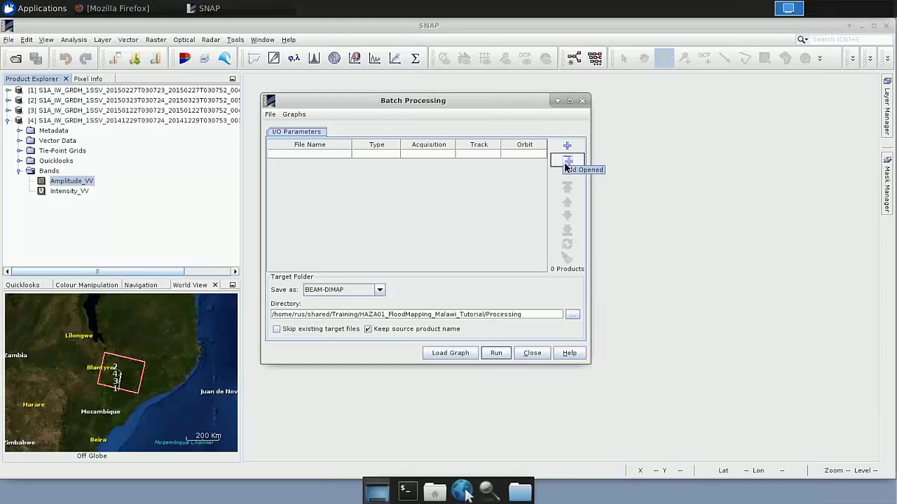
pyautogui.click(565, 165)
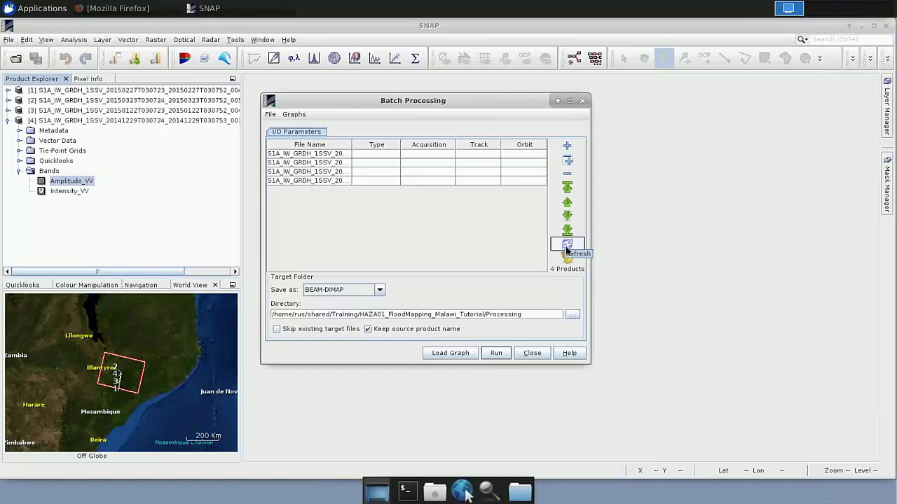
pyautogui.click(566, 245)
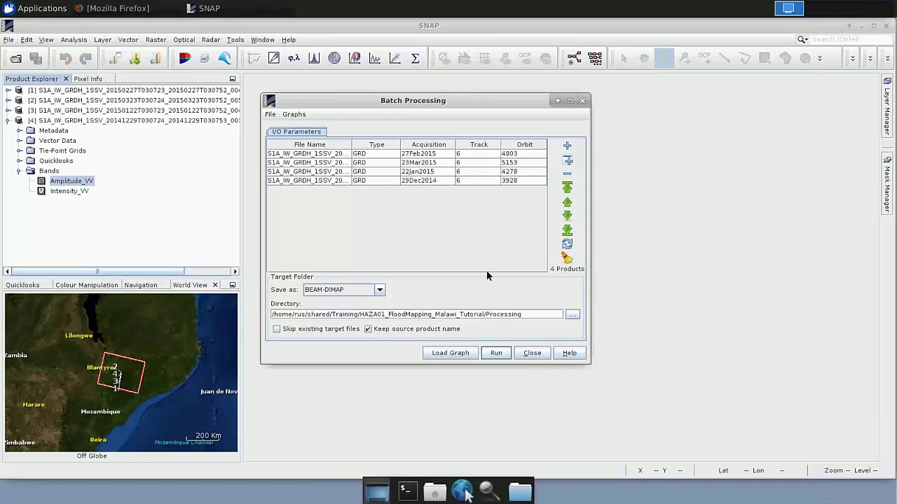
# Load the sar_preprocessing.xml graph from the AuxData folder into Batch Processing
pyautogui.click(464, 354)
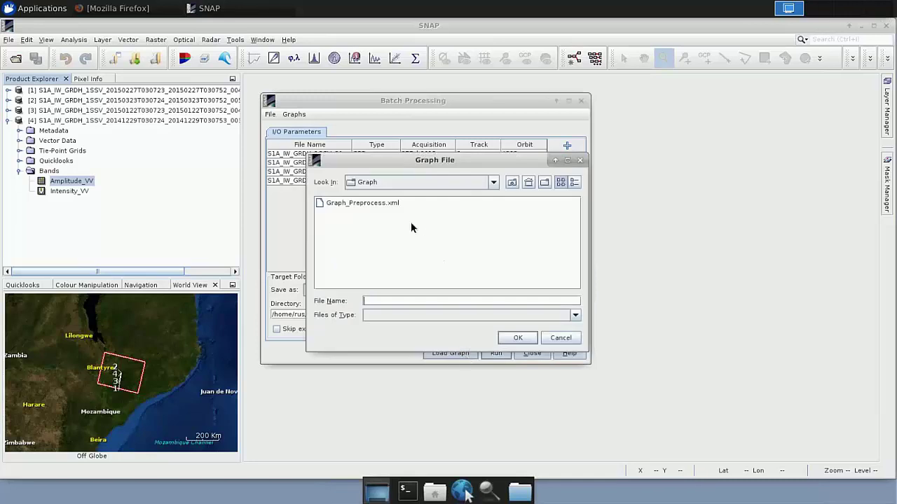
pyautogui.click(512, 181)
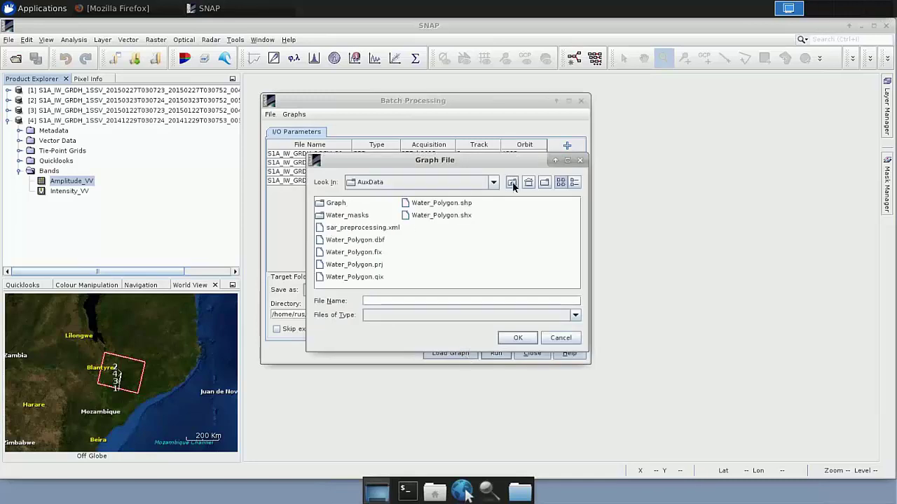
pyautogui.doubleClick(364, 229)
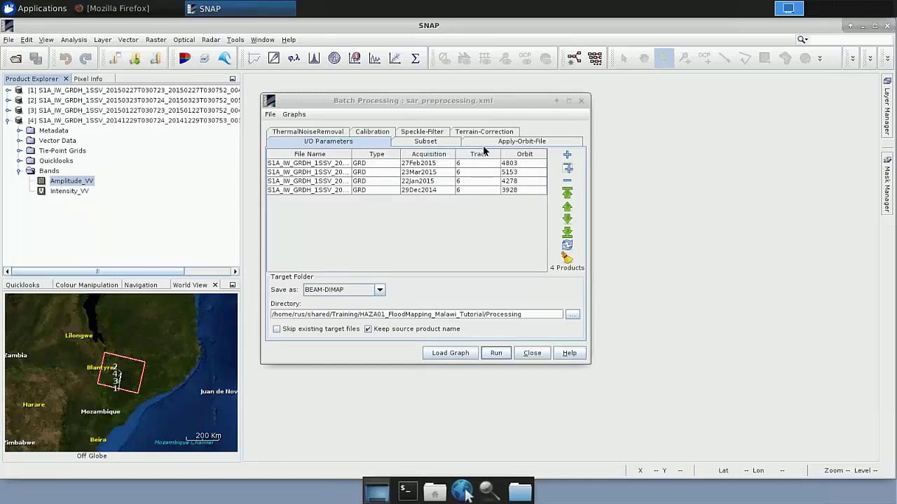
pyautogui.moveTo(465, 99); pyautogui.dragTo(475, 71)
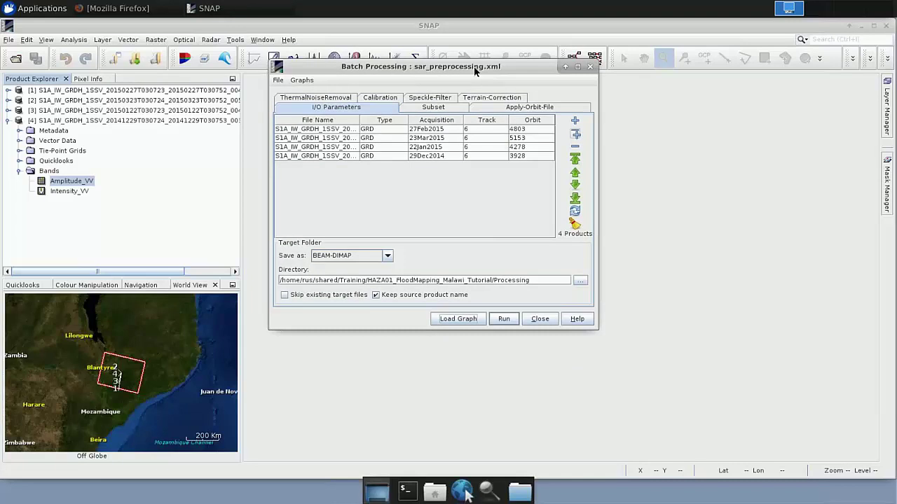
# Set the batch Subset start pixel to X 18700 and Y 15500
pyautogui.click(434, 108)
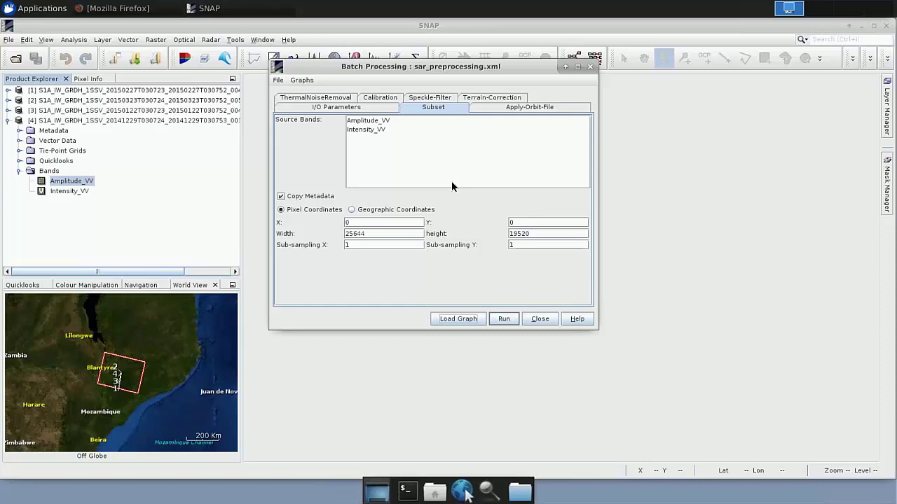
pyautogui.click(365, 223)
pyautogui.press('BackSpace')
pyautogui.doubleClick(520, 226)
pyautogui.write('15500')
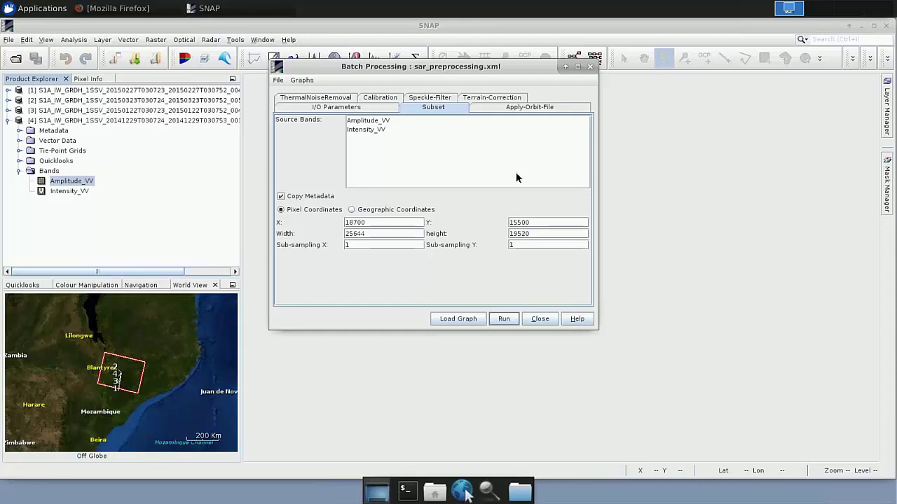
pyautogui.click(526, 110)
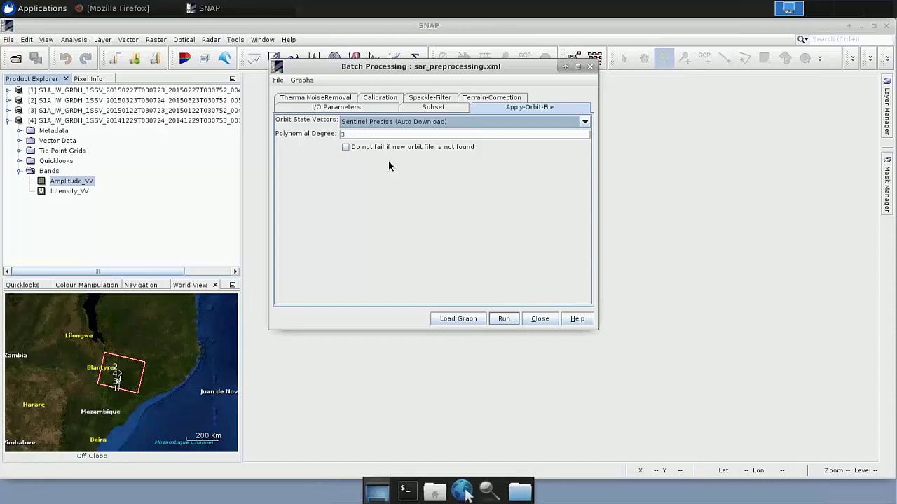
# Review the ThermalNoiseRemoval and Calibration settings, then switch Speckle-Filter to Lee with size 7×7
pyautogui.click(318, 103)
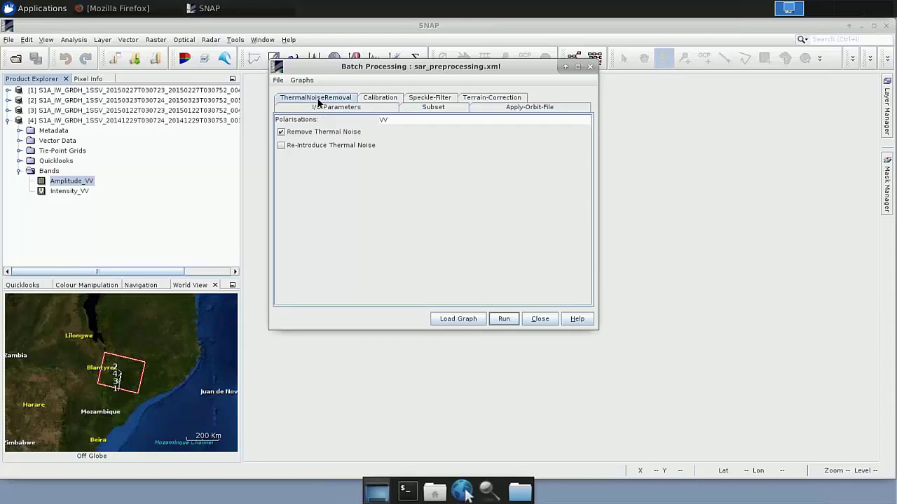
pyautogui.click(380, 102)
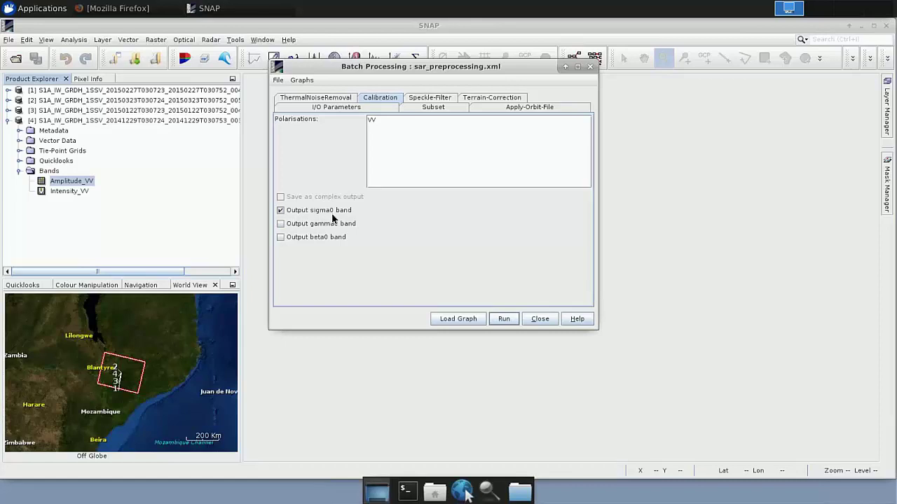
pyautogui.click(439, 102)
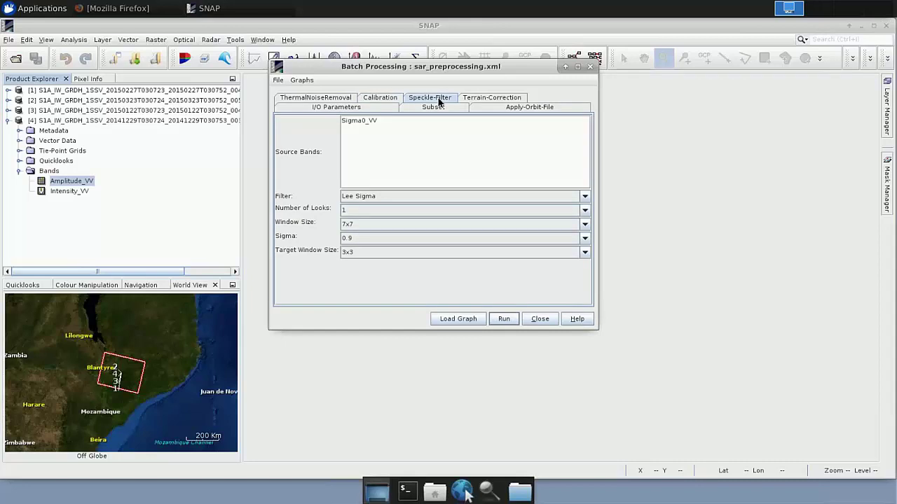
pyautogui.click(387, 196)
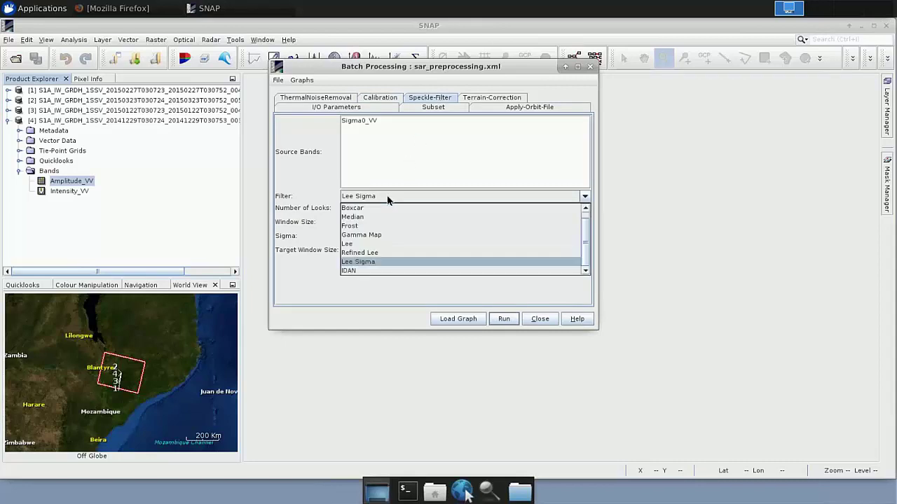
pyautogui.click(359, 246)
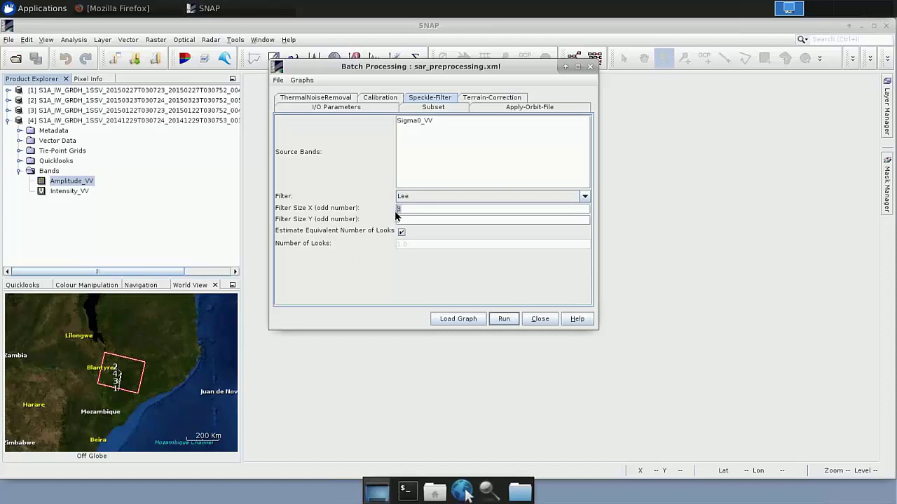
pyautogui.write('77')
pyautogui.click(487, 98)
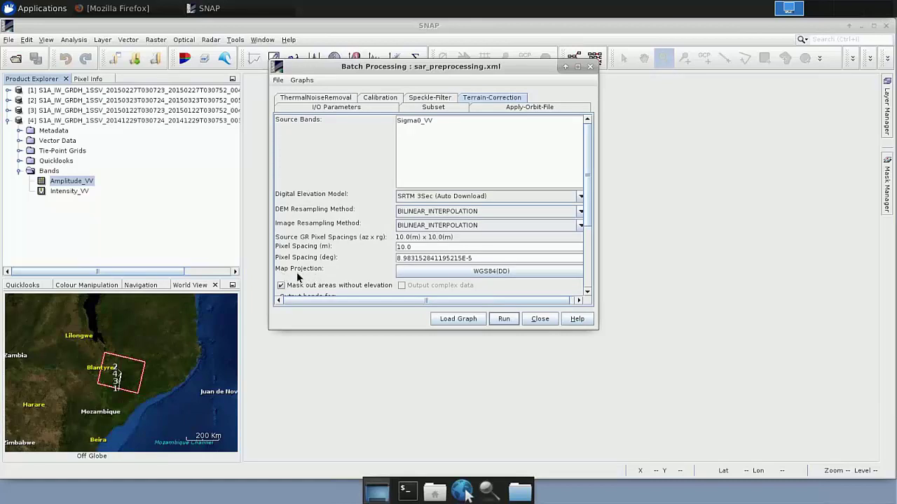
# Set the Terrain-Correction map projection to UTM / WGS 84 (Automatic), giving UTM Zone 36 South
pyautogui.click(488, 273)
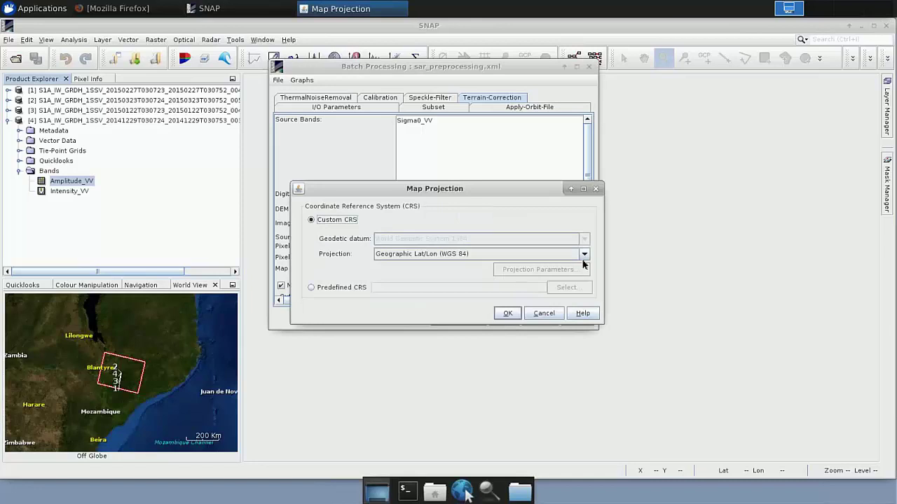
pyautogui.click(584, 255)
pyautogui.moveTo(585, 279); pyautogui.dragTo(583, 331)
pyautogui.click(583, 330)
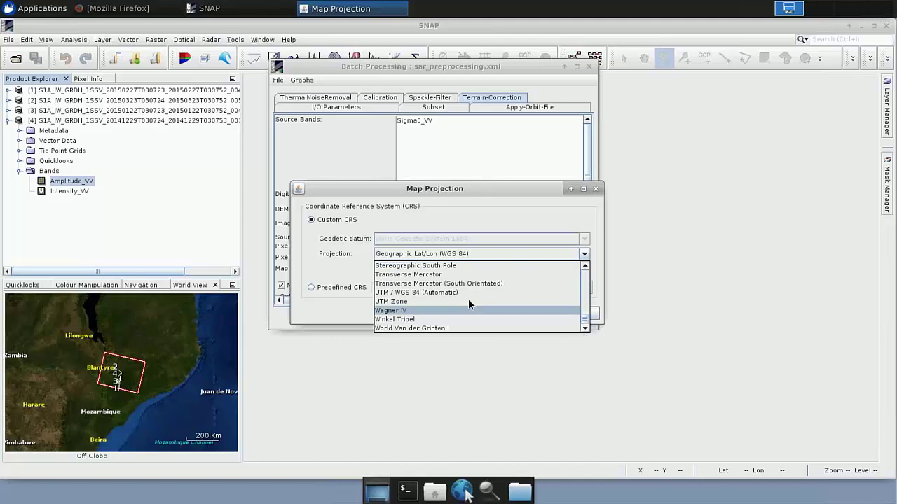
pyautogui.click(441, 293)
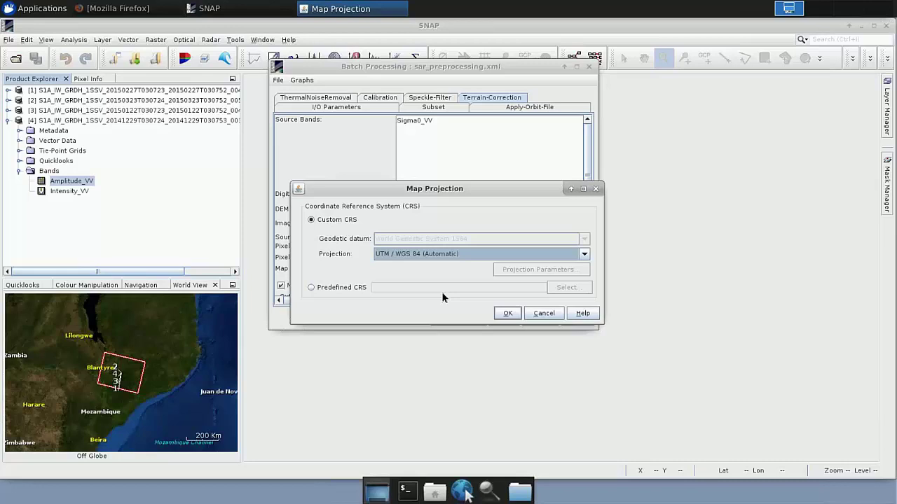
pyautogui.click(508, 315)
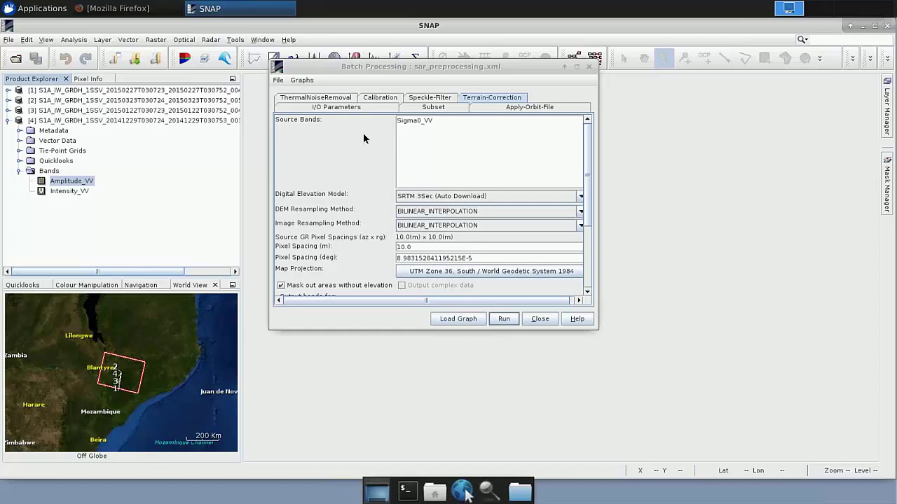
# Set the Subset region to X 20000, Y 15000, width 5100 and height 4000
pyautogui.click(430, 109)
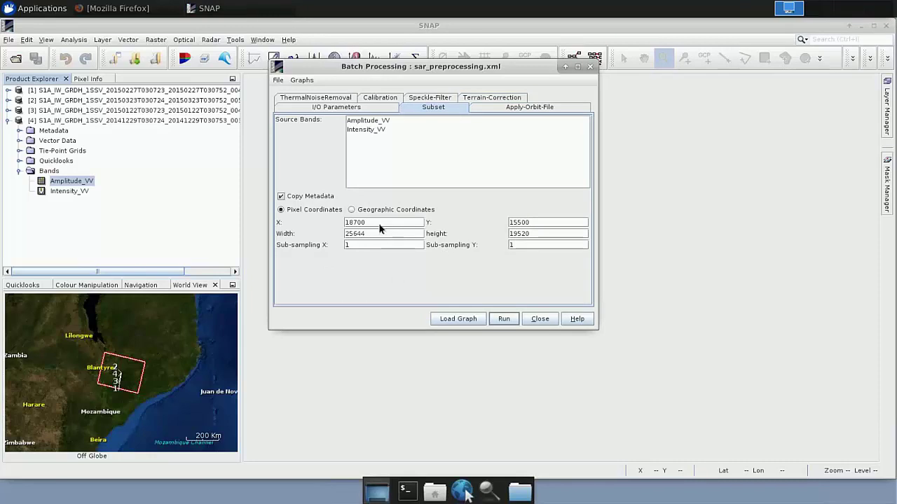
pyautogui.write('20000')
pyautogui.press('Tab')
pyautogui.press('BackSpace')
pyautogui.press('BackSpace')
pyautogui.press('BackSpace')
pyautogui.write('000')
pyautogui.press('Tab')
pyautogui.press('BackSpace')
pyautogui.press('BackSpace')
pyautogui.press('BackSpace')
pyautogui.press('BackSpace')
pyautogui.write('500')
pyautogui.press('Tab')
pyautogui.press('BackSpace')
pyautogui.press('BackSpace')
pyautogui.press('BackSpace')
pyautogui.press('BackSpace')
pyautogui.press('BackSpace')
pyautogui.write('4000')
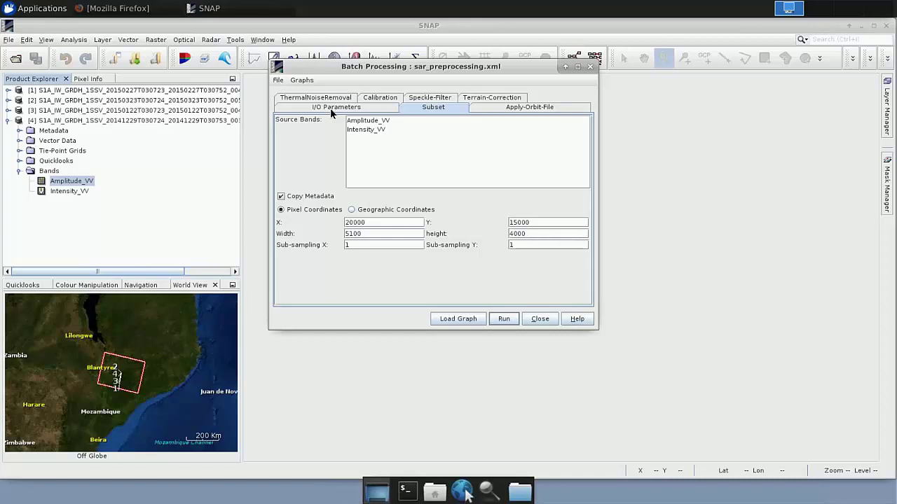
pyautogui.click(331, 110)
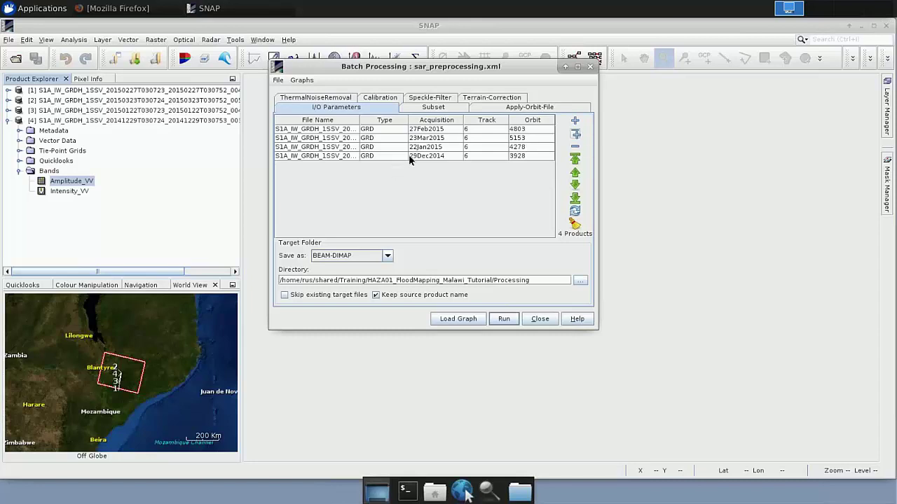
# Remove the 29Dec2014, 23Mar2015 and 27Feb2015 scenes from the batch list, keeping only 22Jan2015
pyautogui.click(426, 156)
pyautogui.click(297, 156)
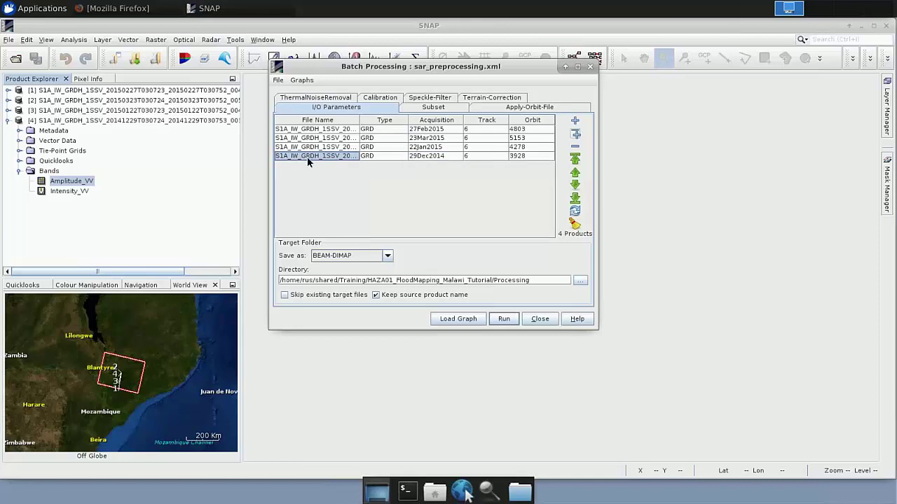
pyautogui.click(575, 147)
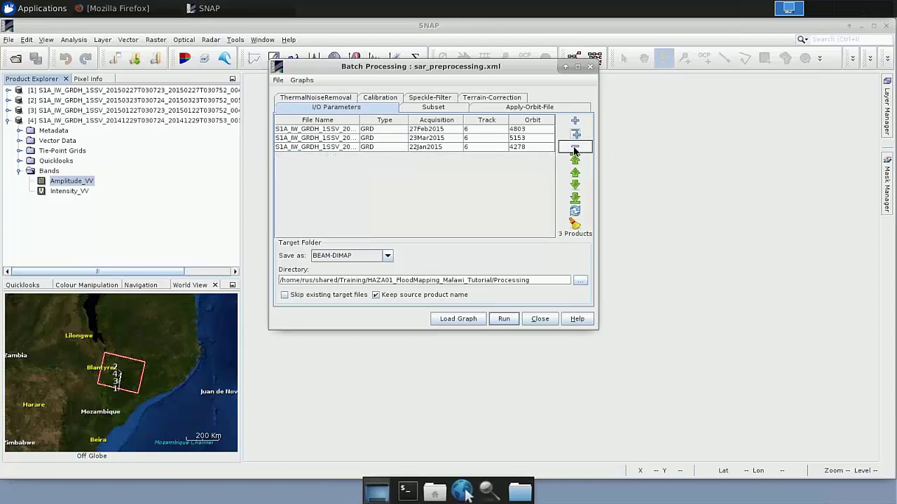
pyautogui.click(418, 139)
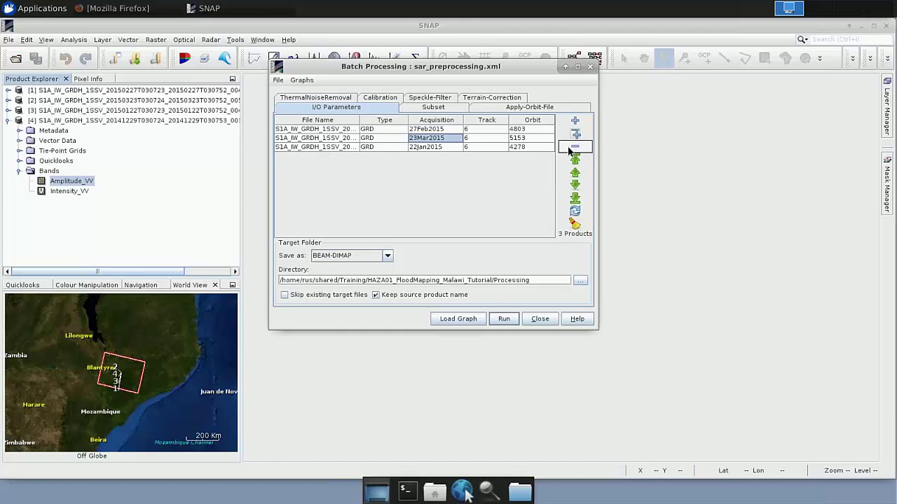
pyautogui.click(574, 147)
pyautogui.click(424, 130)
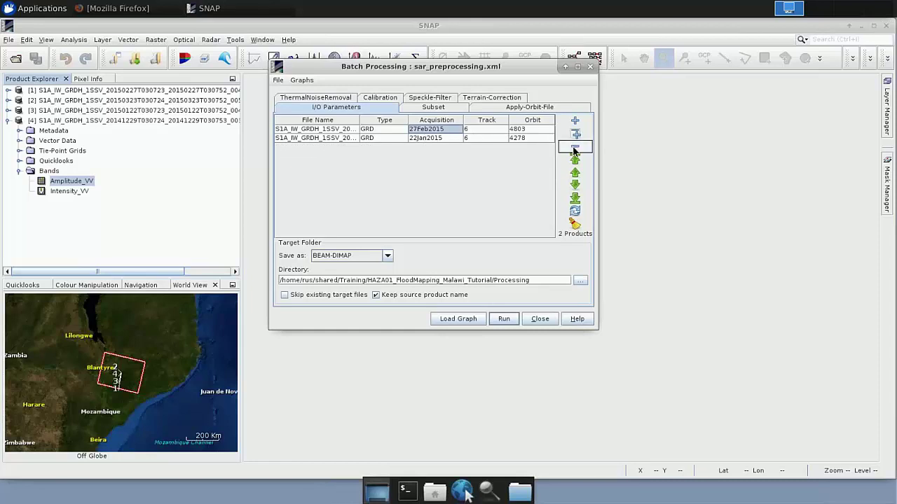
pyautogui.click(574, 149)
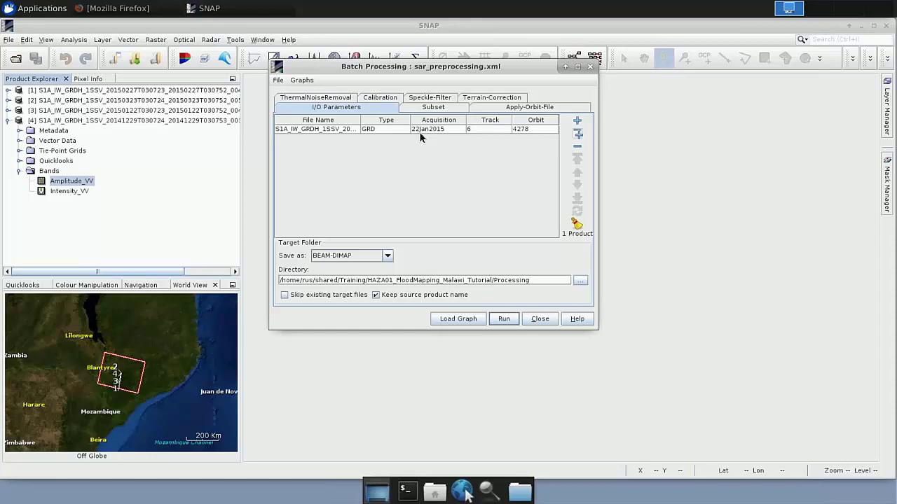
# Run the batch on the 22Jan2015 scene, close the dialog, and select new product [5]
pyautogui.click(503, 319)
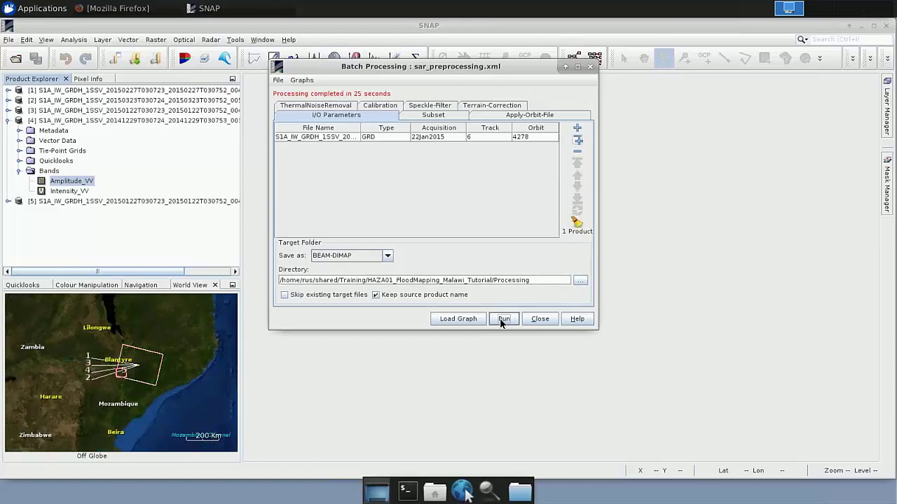
pyautogui.click(542, 324)
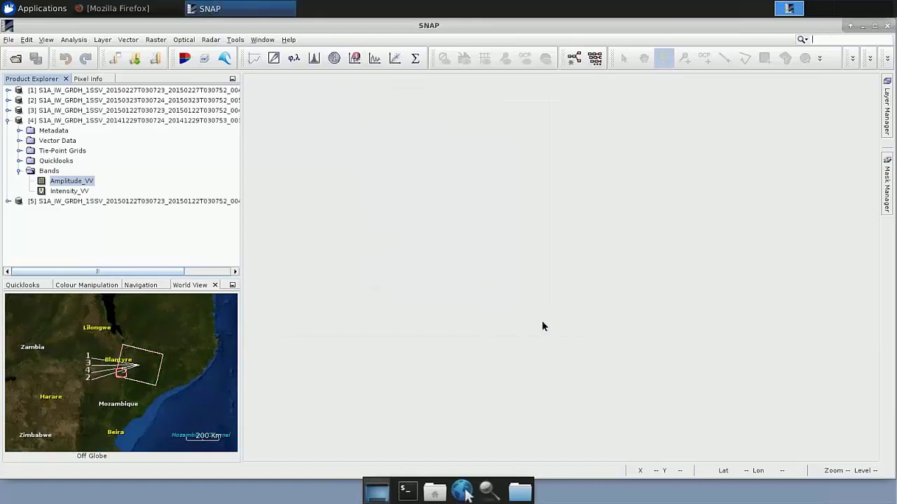
pyautogui.click(8, 122)
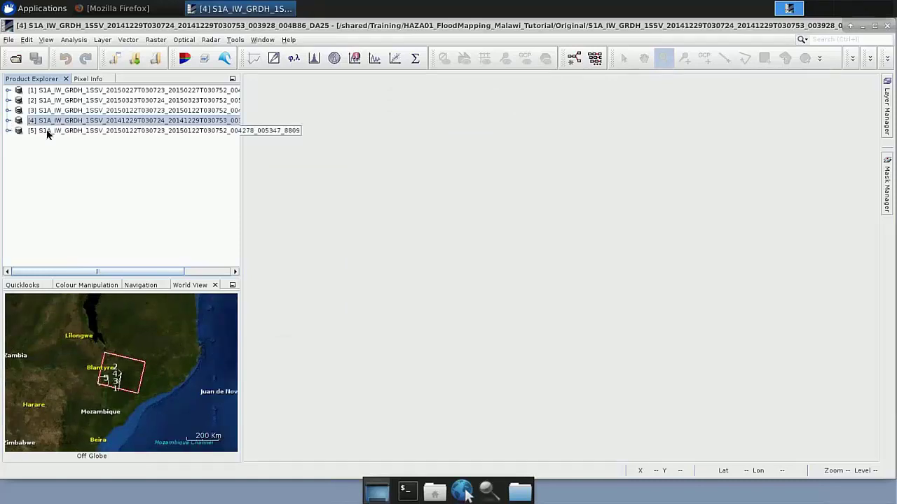
pyautogui.click(49, 131)
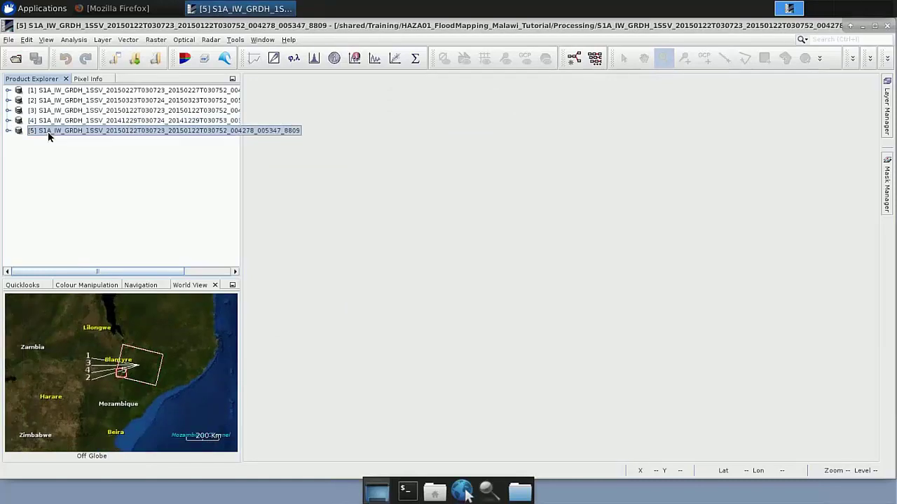
# Expand product [5] and its Bands folder to reveal the Sigma0_VV band
pyautogui.scroll(-2, 123, 381)
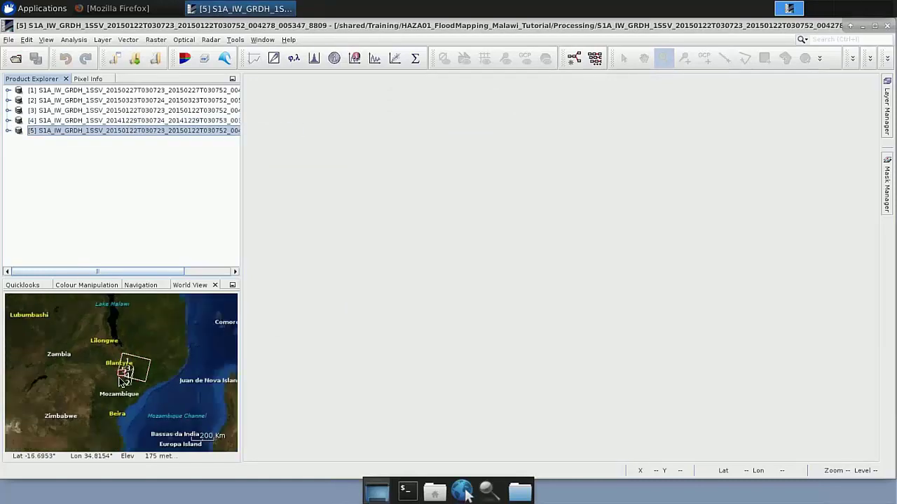
pyautogui.scroll(3, 123, 380)
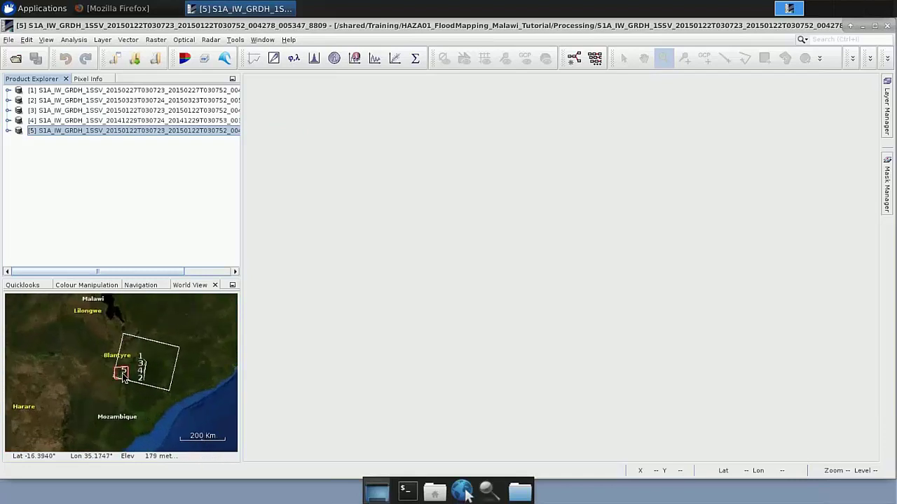
pyautogui.scroll(3, 124, 378)
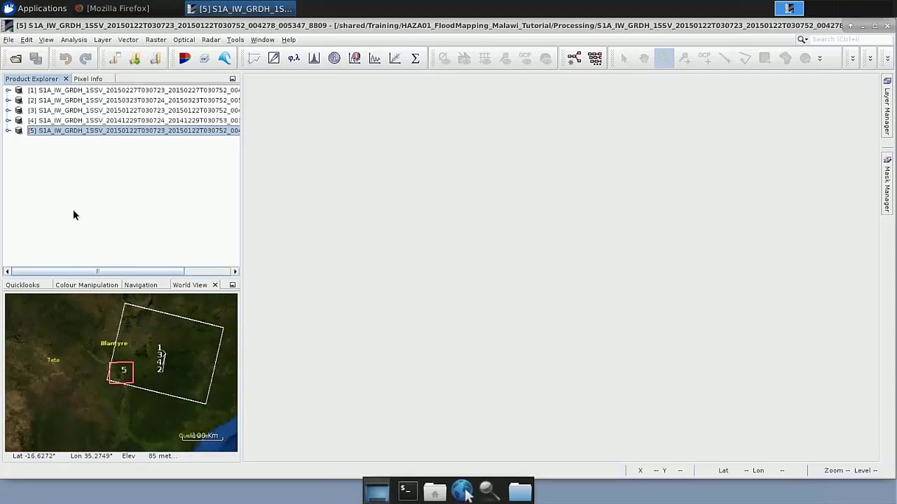
pyautogui.click(8, 131)
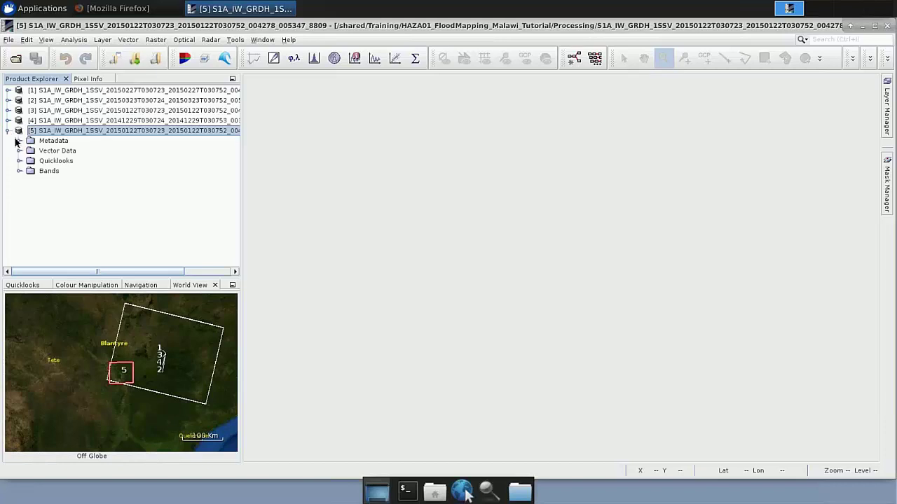
pyautogui.click(45, 173)
pyautogui.click(19, 171)
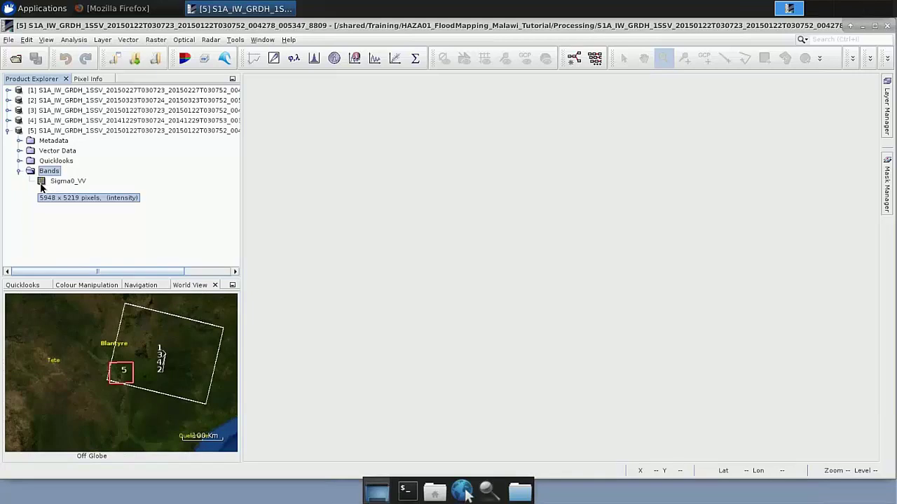
# Open Sigma0_VV as an image and zoom into the dark flooded area along the river
pyautogui.doubleClick(42, 184)
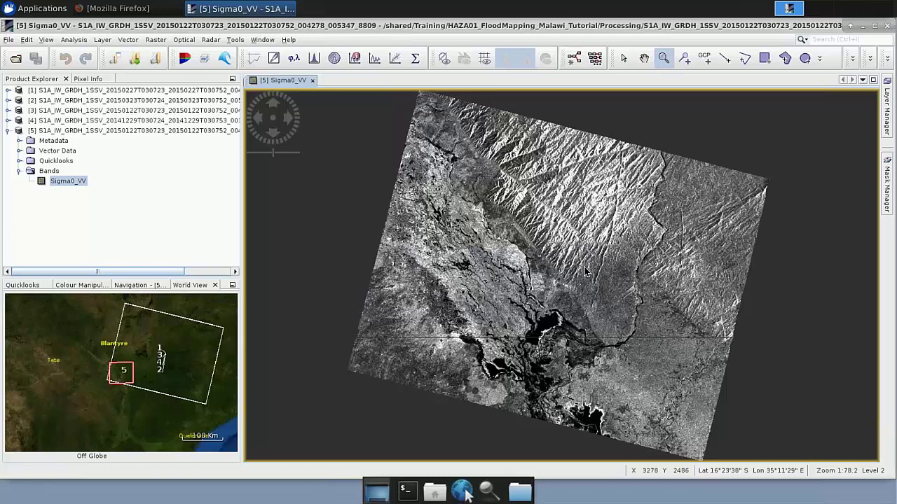
pyautogui.moveTo(456, 279); pyautogui.dragTo(624, 439)
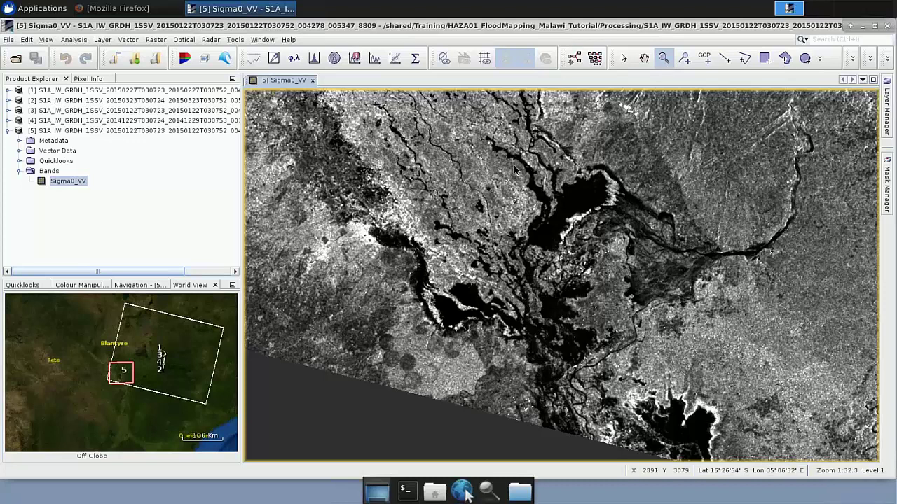
# Zoom tighter on the dark Sigma0_VV water body and check its Pixel Info values
pyautogui.moveTo(510, 164); pyautogui.dragTo(617, 252)
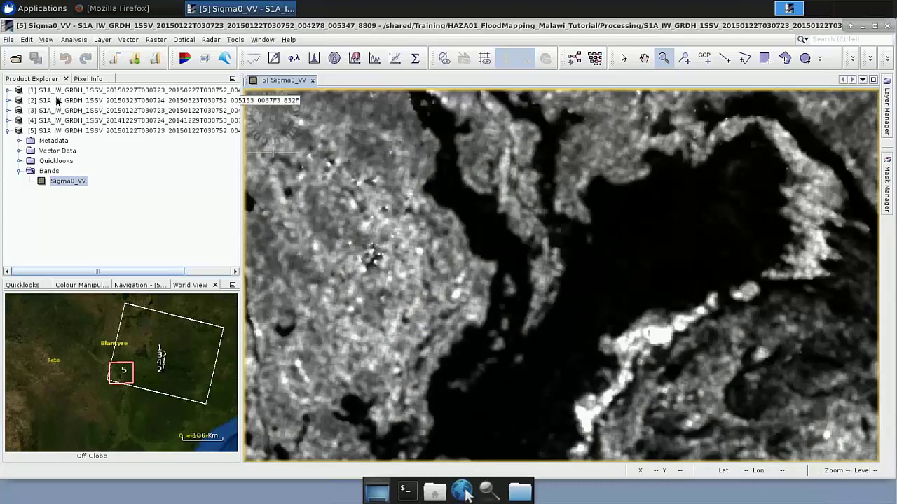
pyautogui.click(87, 80)
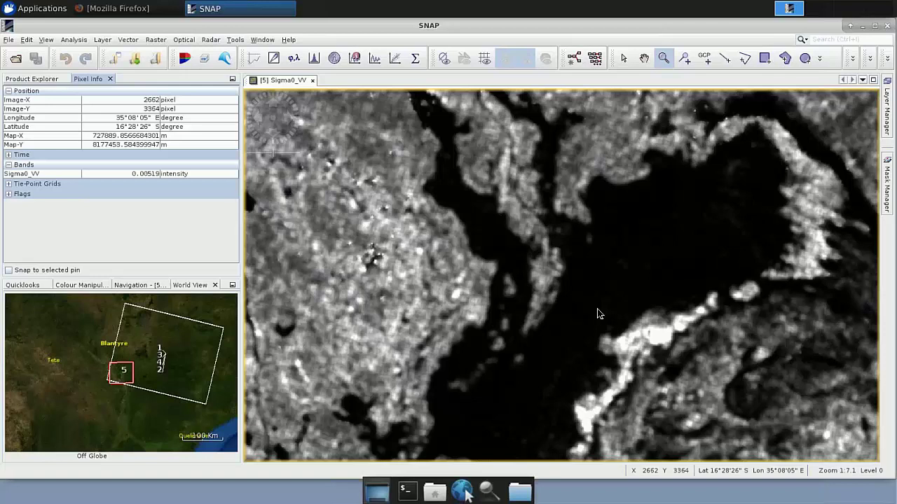
pyautogui.click(42, 80)
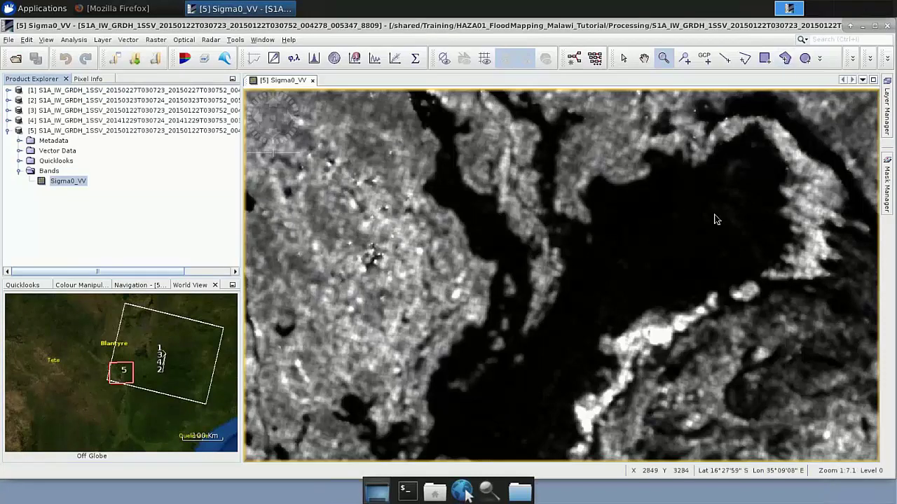
# Import the Water_Polygon.shp ESRI shapefile into product [5] as a single polygon layer
pyautogui.click(89, 131)
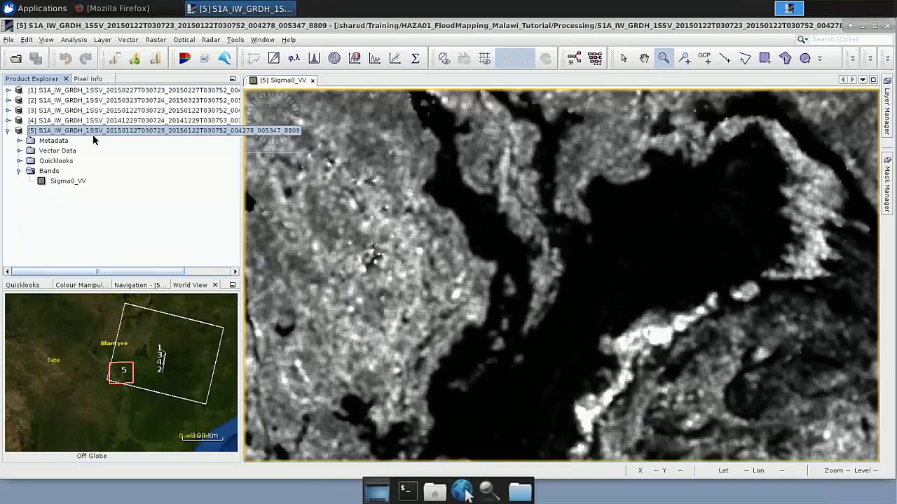
pyautogui.click(132, 42)
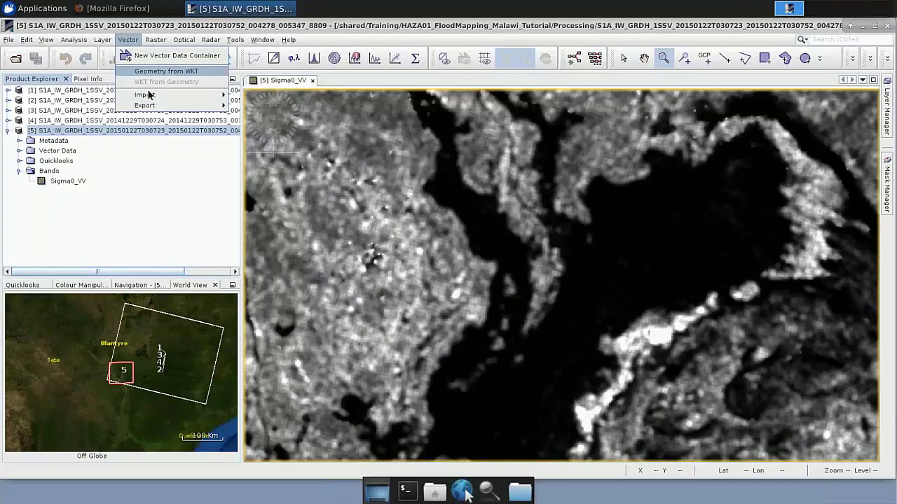
pyautogui.moveTo(210, 94)
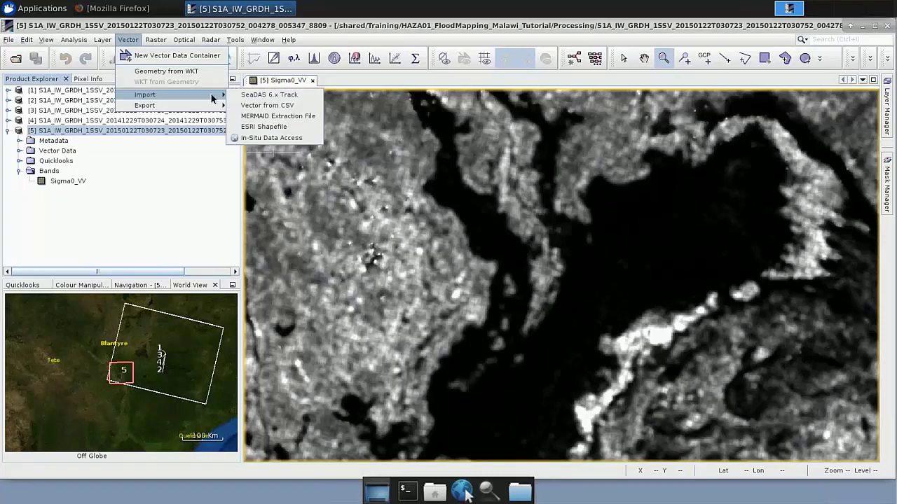
pyautogui.click(264, 126)
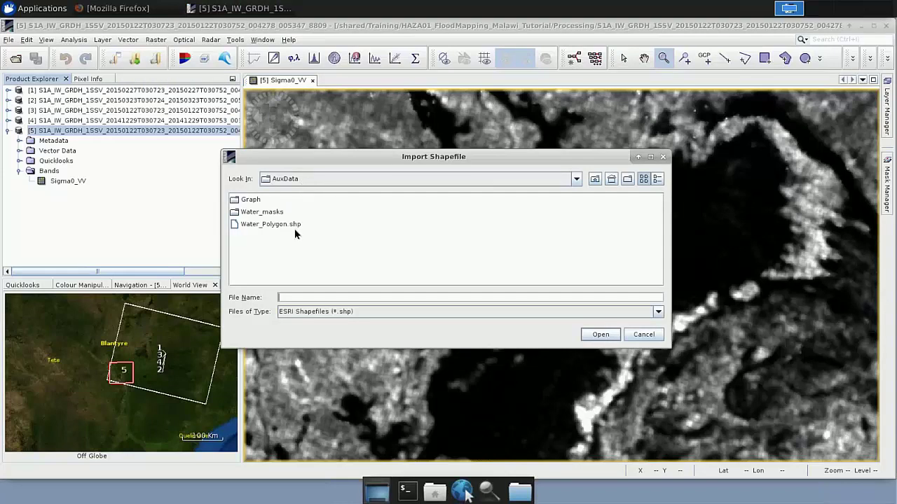
pyautogui.click(257, 225)
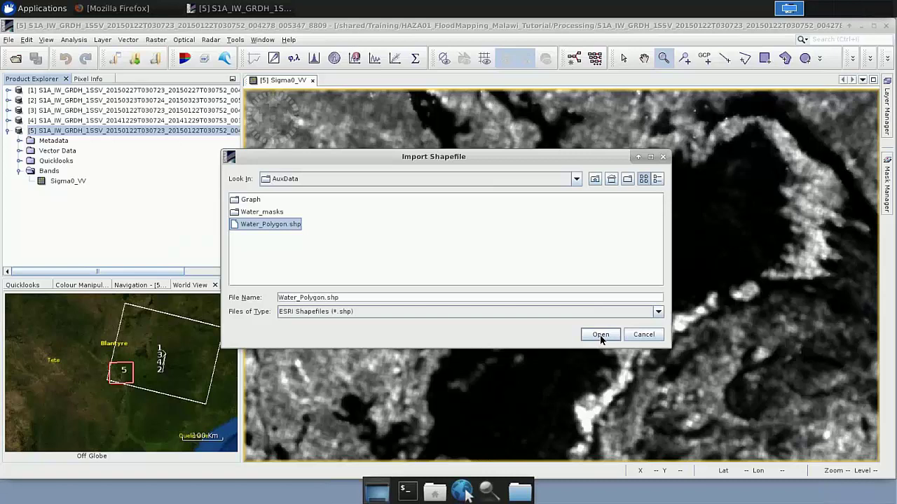
pyautogui.click(600, 335)
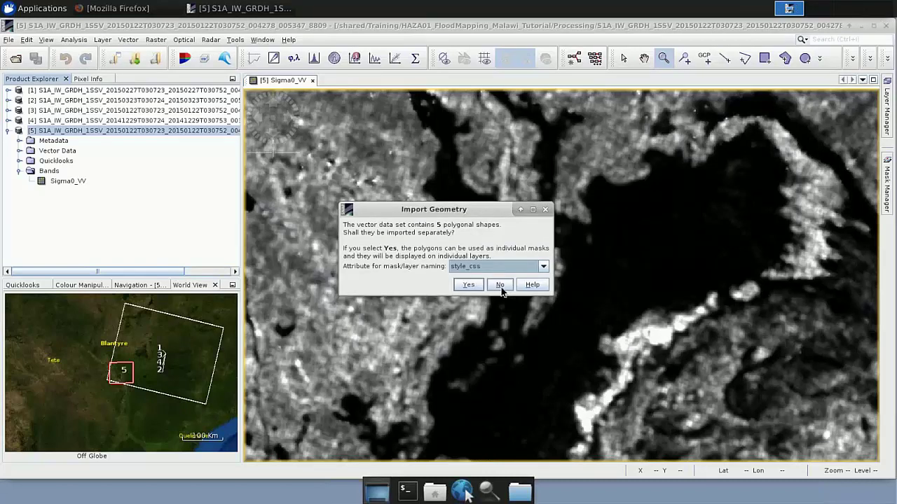
pyautogui.click(500, 286)
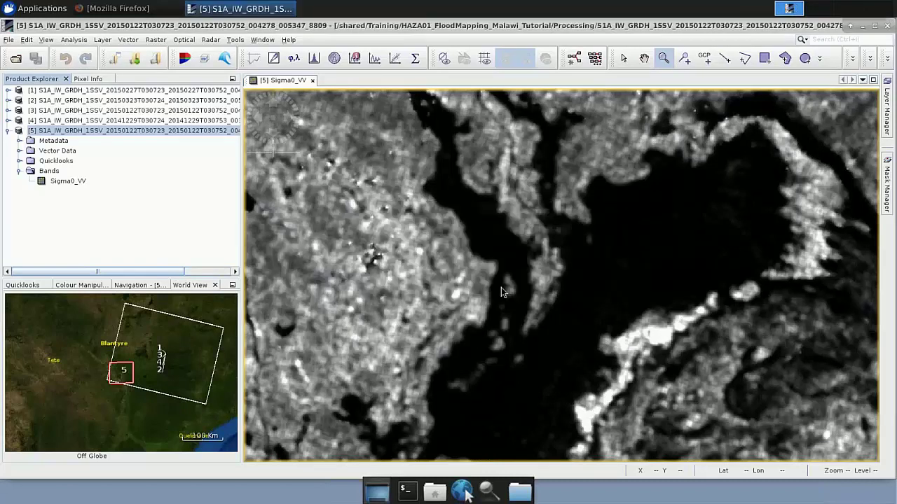
# Pan the Sigma0_VV image and zoom out around the Water_Polygon shapes
pyautogui.click(644, 59)
pyautogui.moveTo(554, 196); pyautogui.dragTo(547, 229)
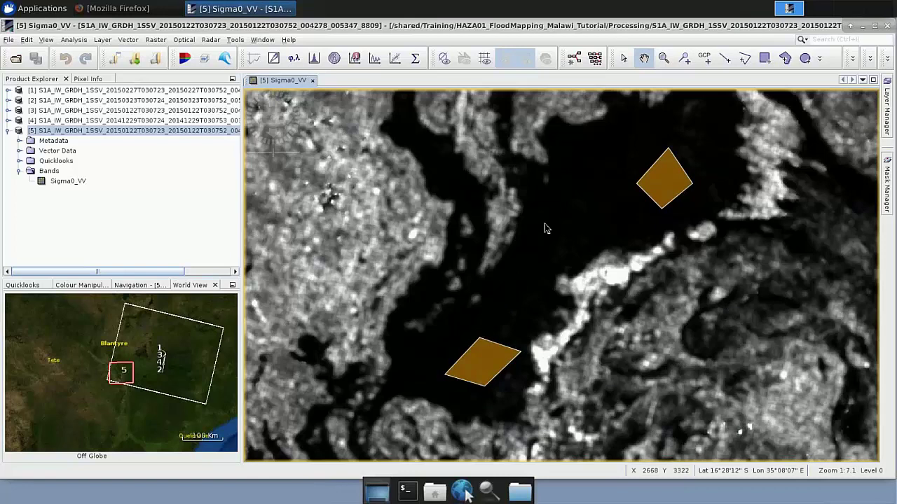
pyautogui.scroll(-2, 545, 225)
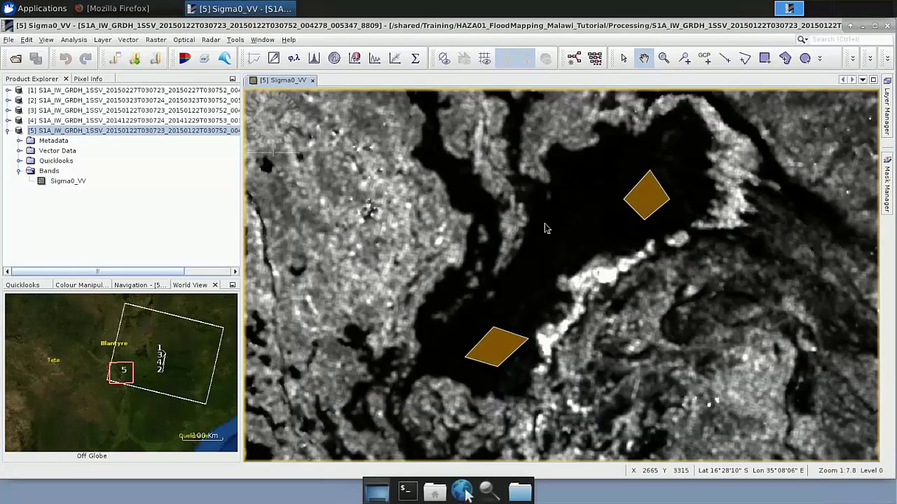
pyautogui.scroll(-3, 544, 224)
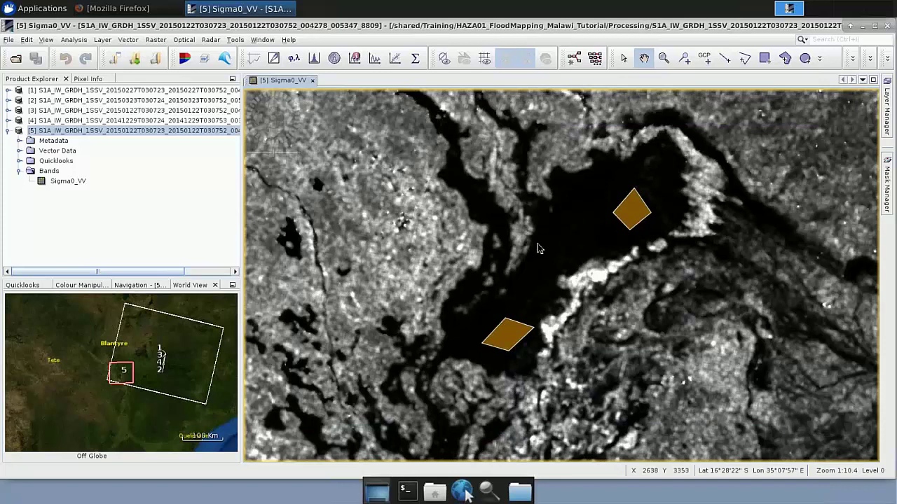
pyautogui.scroll(-3, 537, 244)
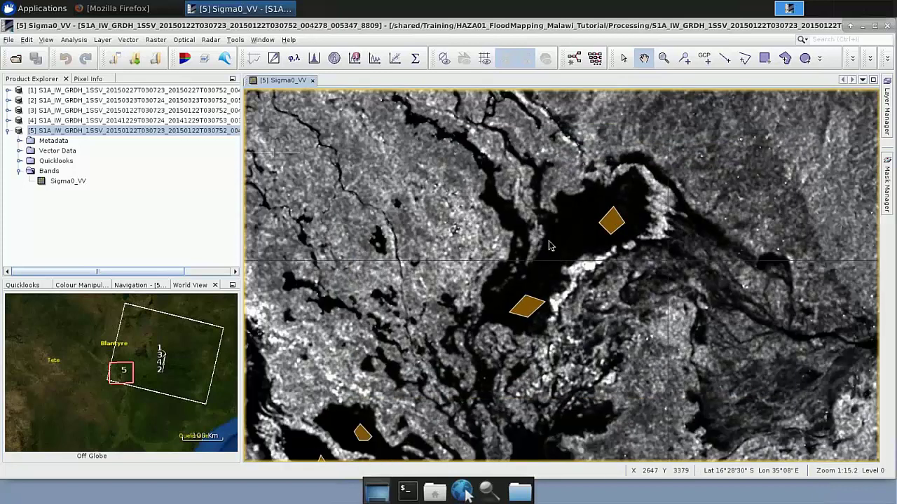
# Pan across the scene until the flooded area and its polygons are centred
pyautogui.moveTo(549, 245); pyautogui.dragTo(551, 222)
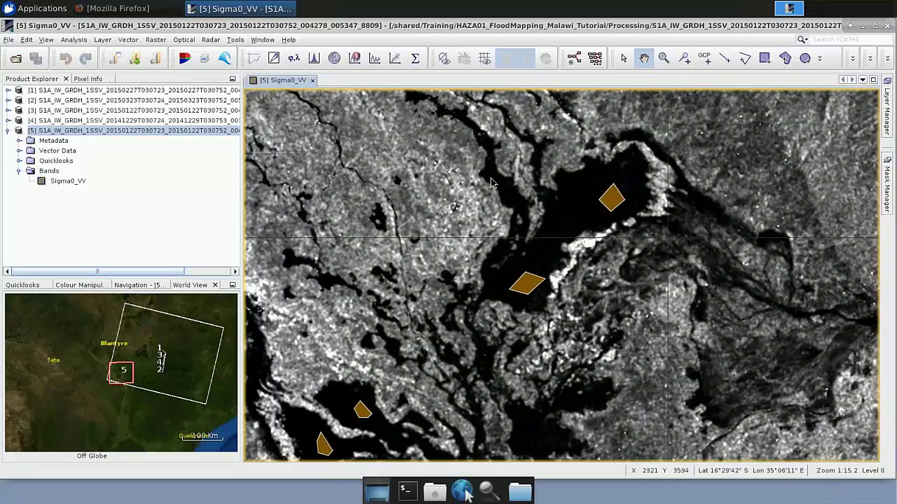
pyautogui.moveTo(490, 182); pyautogui.dragTo(554, 41)
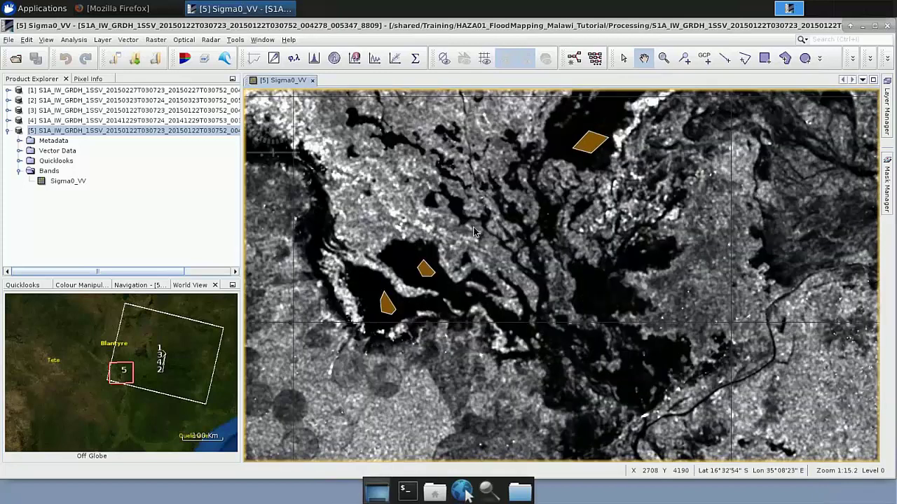
pyautogui.moveTo(636, 373); pyautogui.dragTo(562, 294)
pyautogui.moveTo(590, 256); pyautogui.dragTo(519, 182)
pyautogui.moveTo(609, 300); pyautogui.dragTo(601, 277)
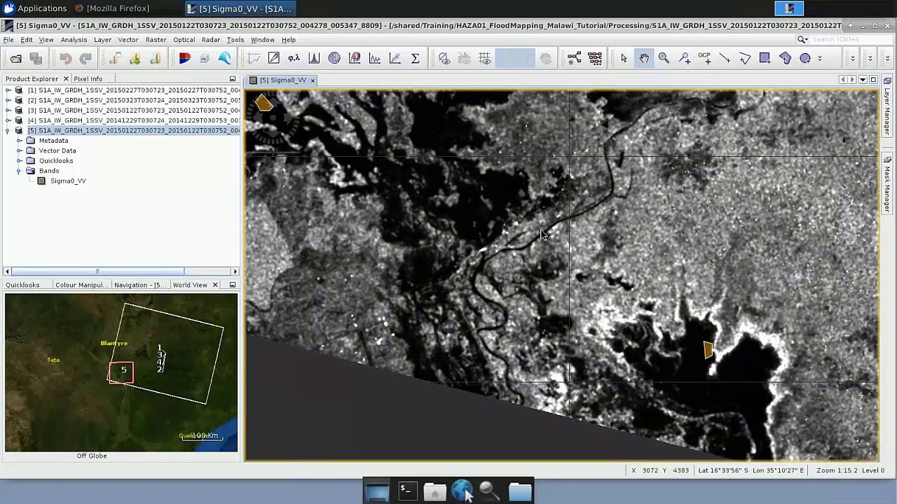
pyautogui.moveTo(543, 234); pyautogui.dragTo(586, 330)
pyautogui.moveTo(562, 363); pyautogui.dragTo(564, 384)
pyautogui.moveTo(518, 225); pyautogui.dragTo(549, 363)
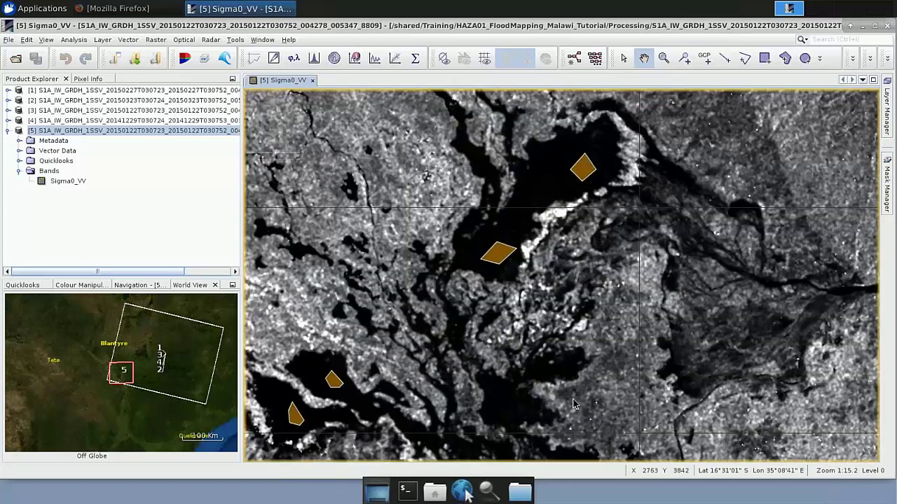
pyautogui.moveTo(577, 175); pyautogui.dragTo(587, 200)
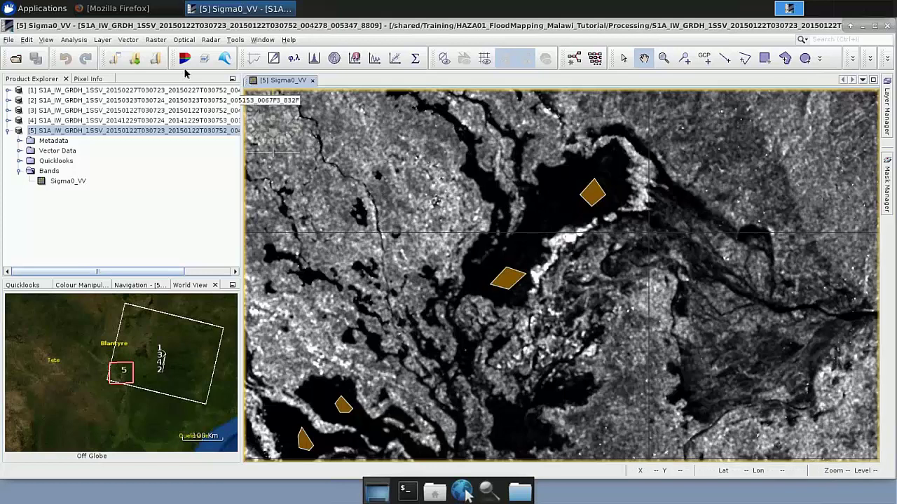
pyautogui.click(75, 40)
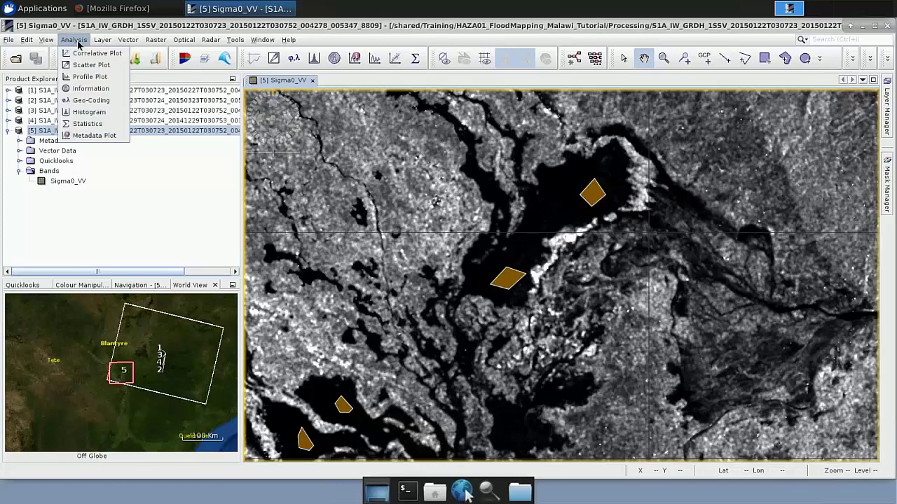
pyautogui.click(87, 124)
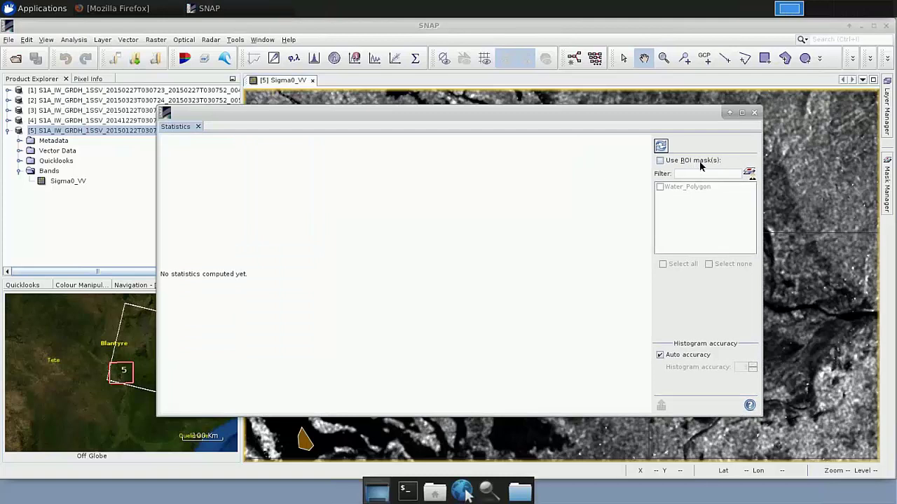
pyautogui.click(660, 162)
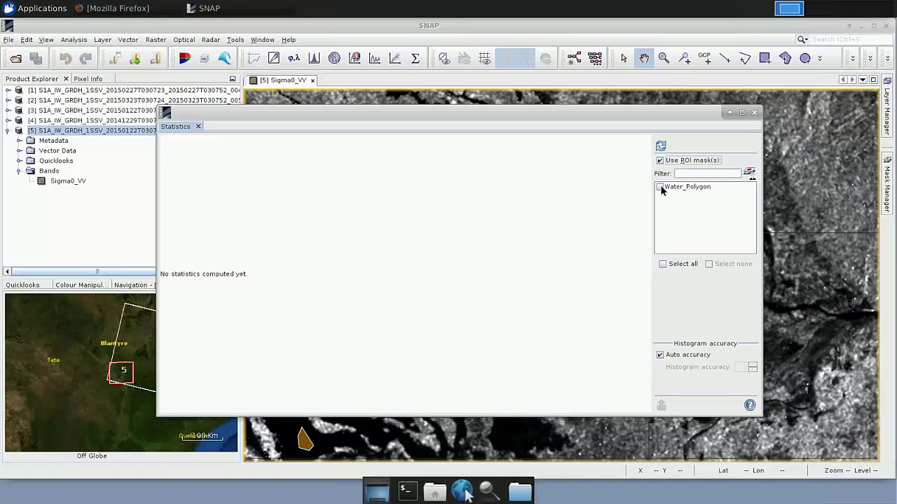
pyautogui.click(659, 188)
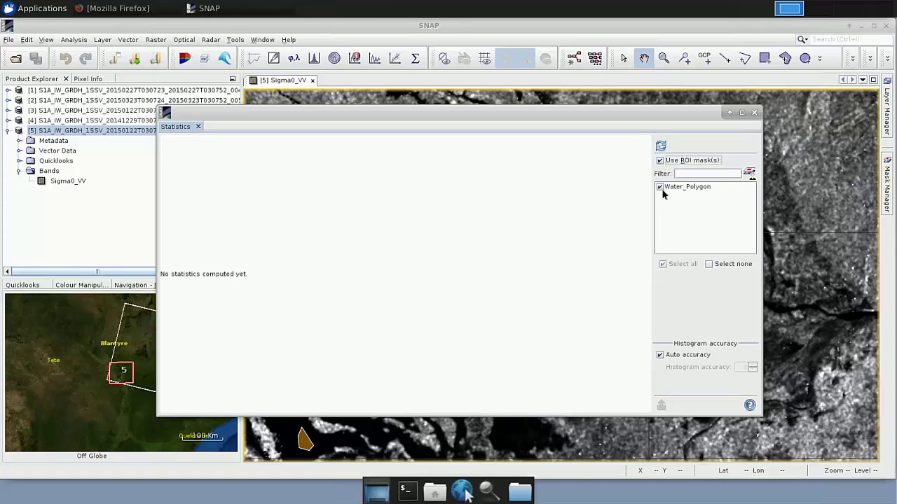
pyautogui.click(662, 147)
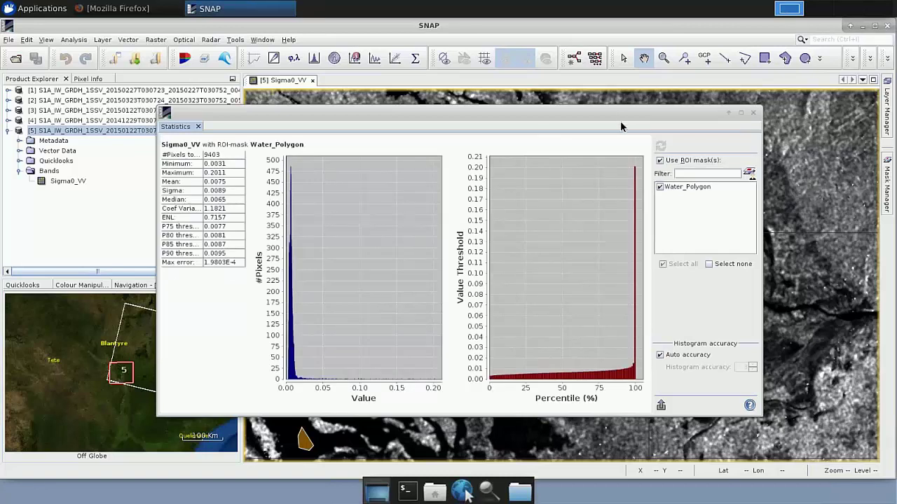
pyautogui.moveTo(540, 124); pyautogui.dragTo(596, 115)
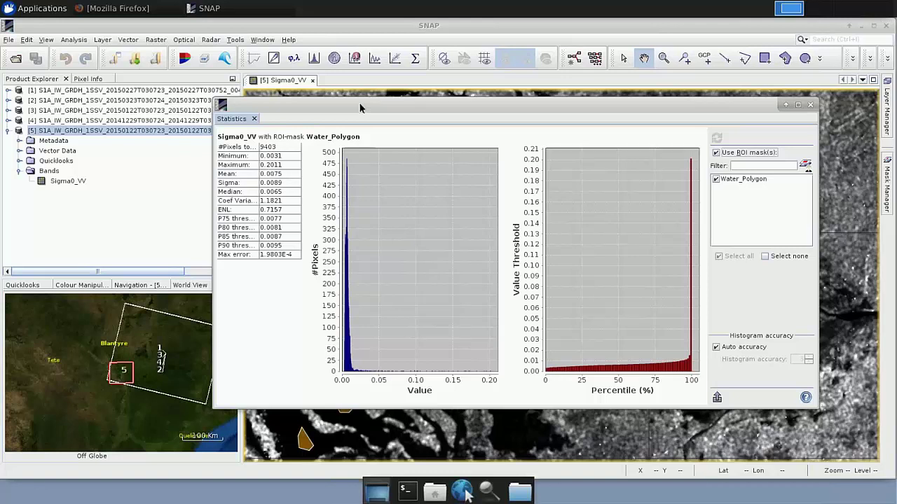
pyautogui.moveTo(359, 107); pyautogui.dragTo(343, 100)
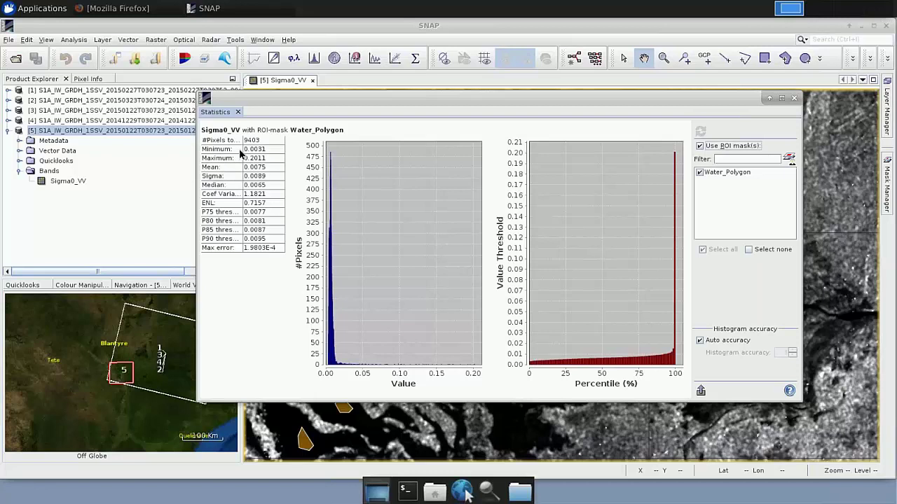
pyautogui.click(794, 99)
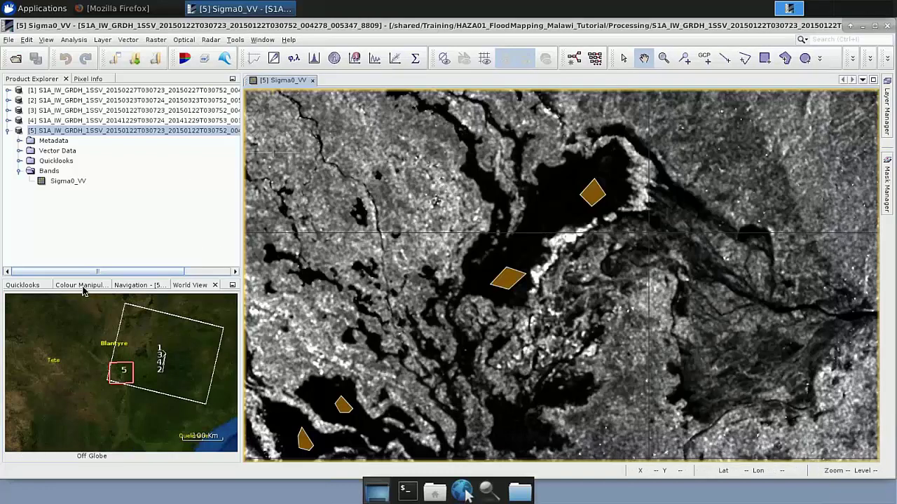
# Stretch the Sigma0_VV histogram and set its midpoint slider to about 0.037
pyautogui.click(80, 285)
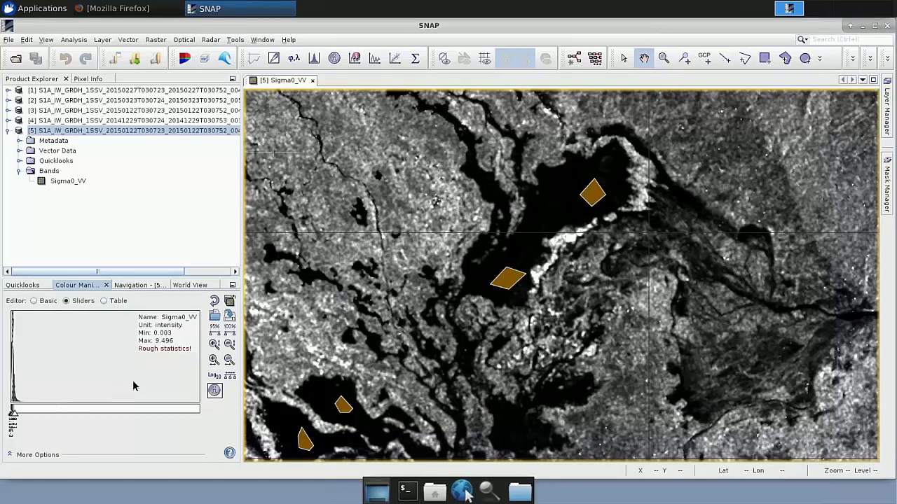
pyautogui.click(214, 360)
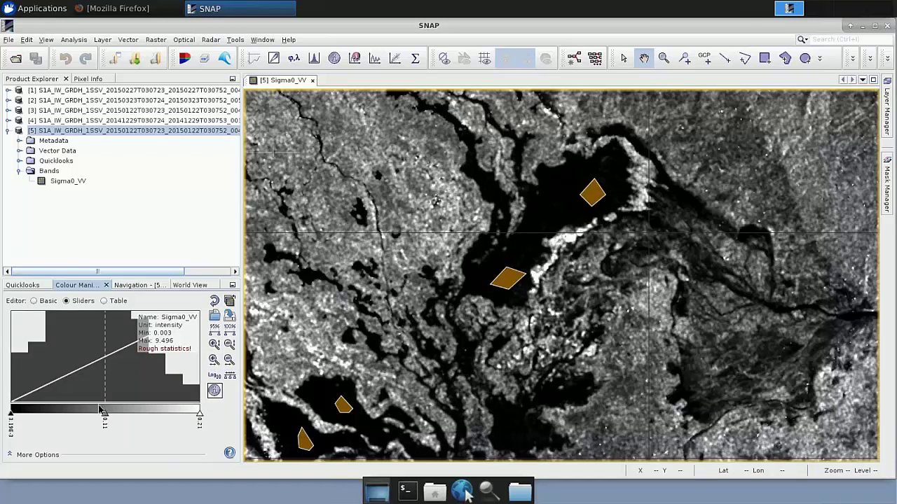
pyautogui.moveTo(104, 418); pyautogui.dragTo(49, 422)
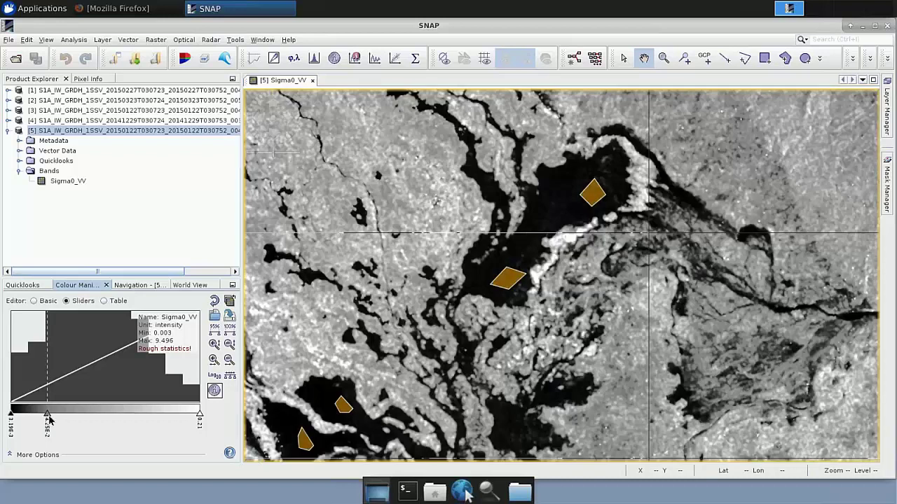
pyautogui.moveTo(47, 420); pyautogui.dragTo(42, 419)
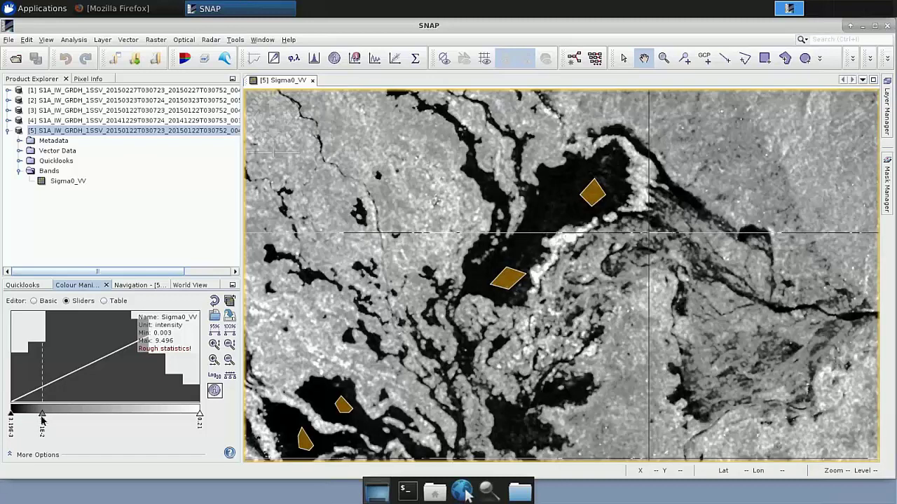
pyautogui.moveTo(43, 418); pyautogui.dragTo(45, 418)
pyautogui.moveTo(45, 418); pyautogui.dragTo(42, 418)
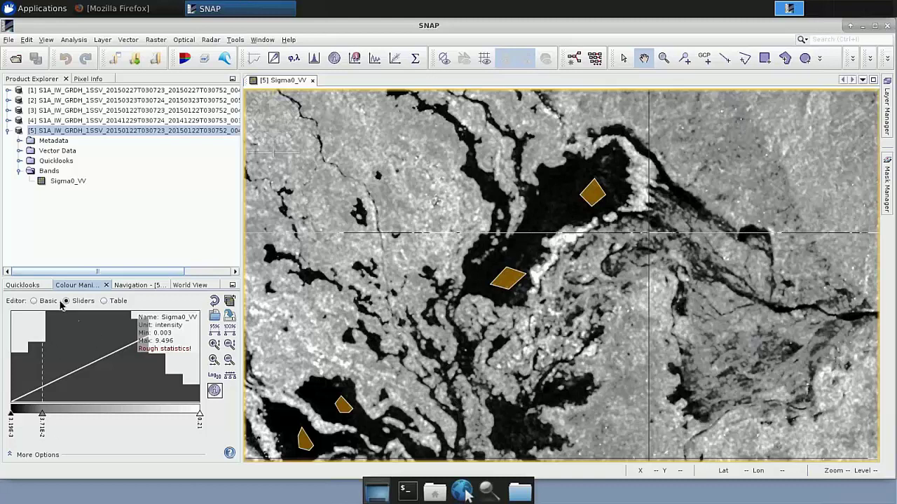
pyautogui.click(129, 287)
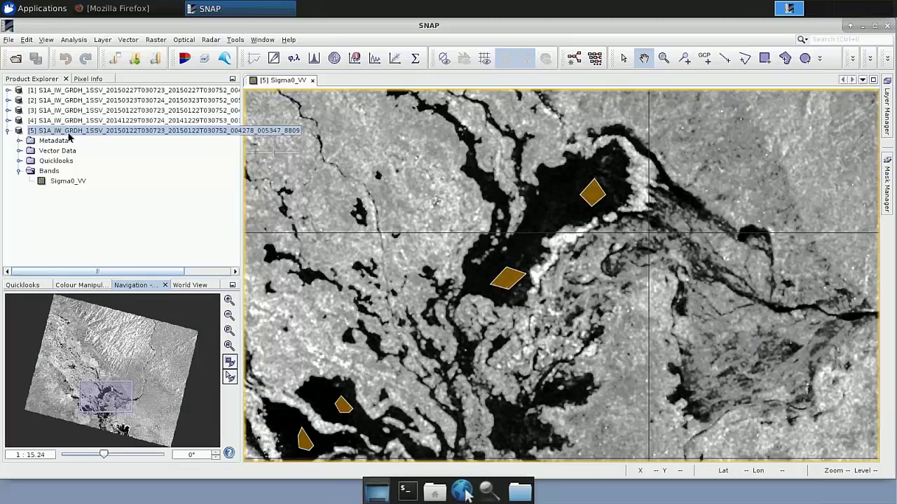
# Add a non-virtual Band Maths band named Water_mask to product [5] and edit its expression
pyautogui.rightClick(138, 132)
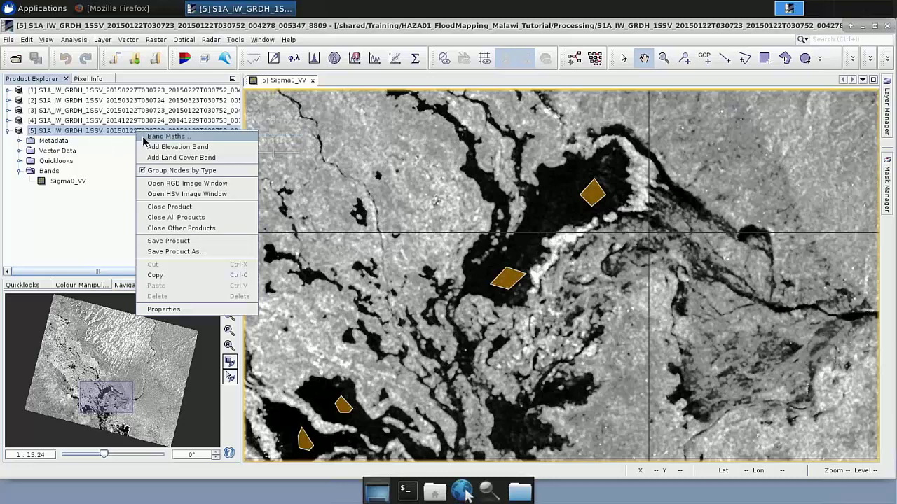
pyautogui.click(145, 137)
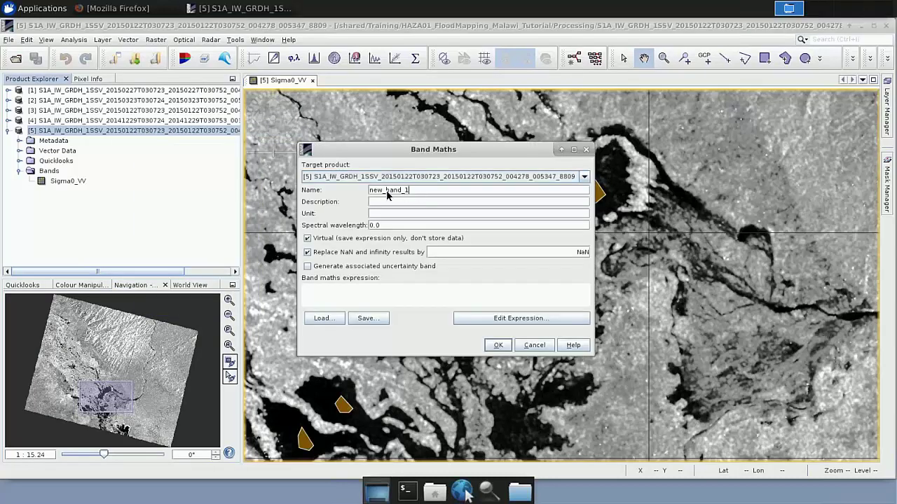
pyautogui.moveTo(410, 195); pyautogui.dragTo(370, 196)
pyautogui.write('Wate')
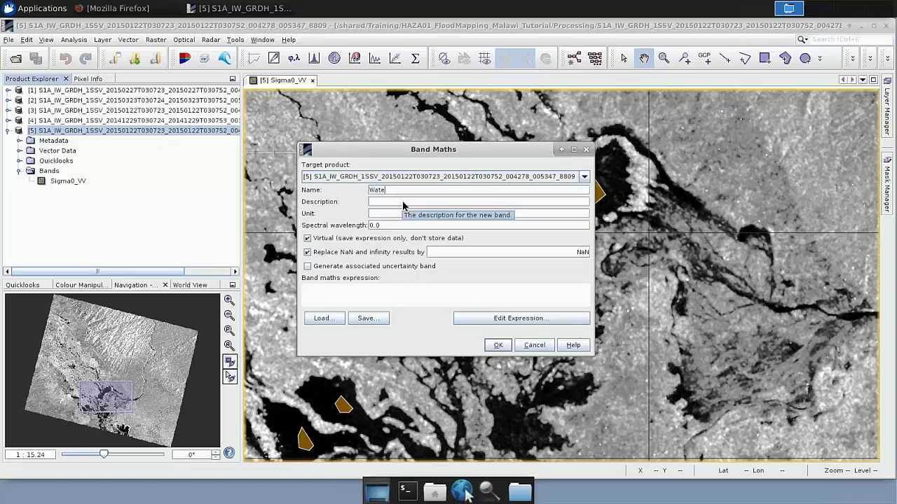
pyautogui.write('r_mask')
pyautogui.click(307, 239)
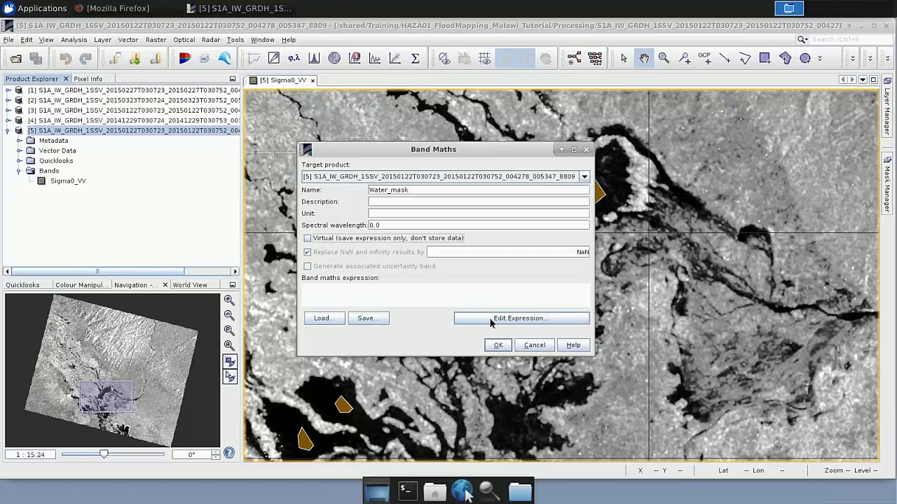
pyautogui.click(518, 320)
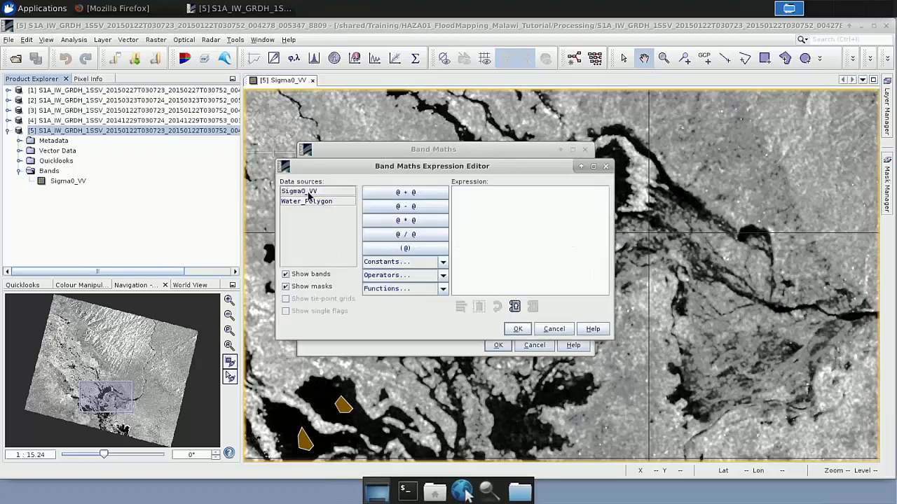
# Build Water_mask from the expression 'if Sigma0_VV < 0.02 then 2 else NaN'
pyautogui.click(474, 210)
pyautogui.write('if')
pyautogui.click(322, 194)
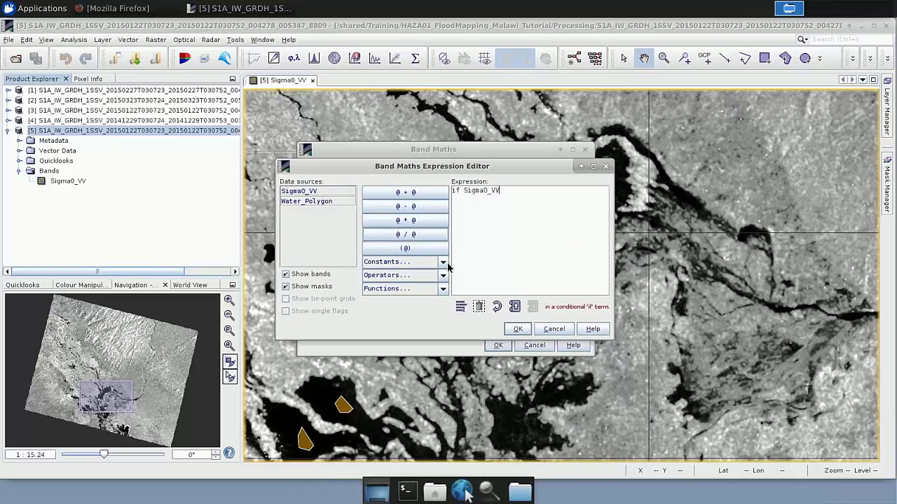
pyautogui.click(403, 275)
pyautogui.click(397, 350)
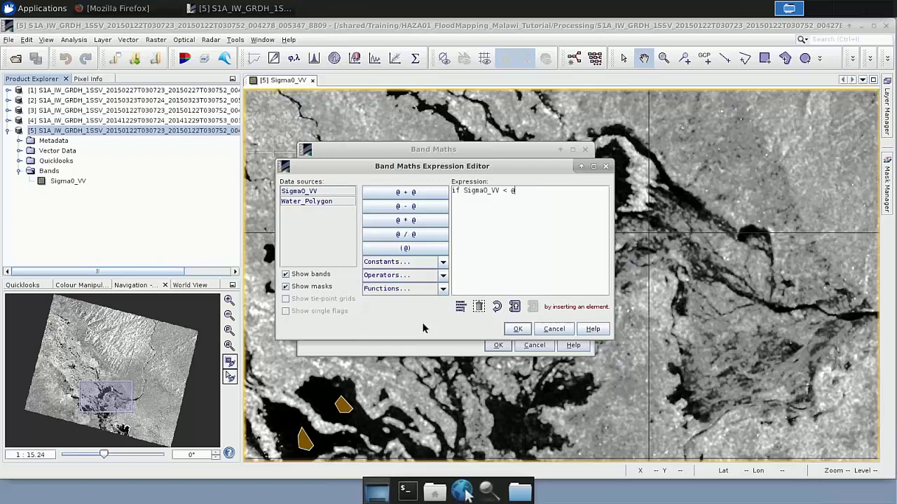
pyautogui.press('BackSpace')
pyautogui.write('0.02 then')
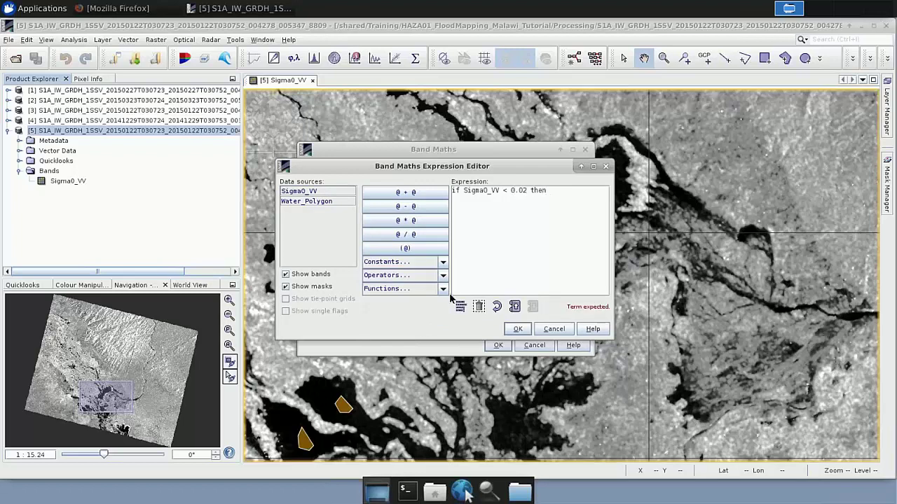
pyautogui.write(' 2 else NaN')
pyautogui.click(519, 330)
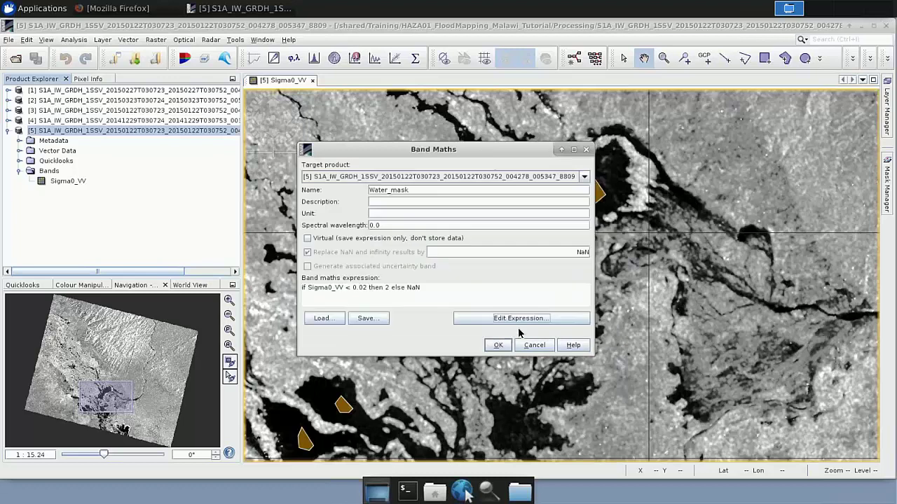
pyautogui.click(499, 347)
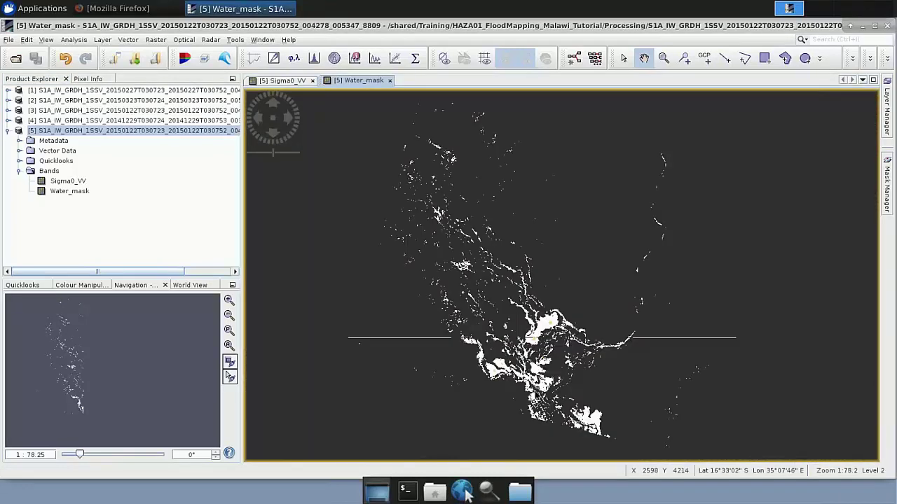
# Zoom into the Water_mask view and turn off its Vector data layer
pyautogui.scroll(1, 532, 281)
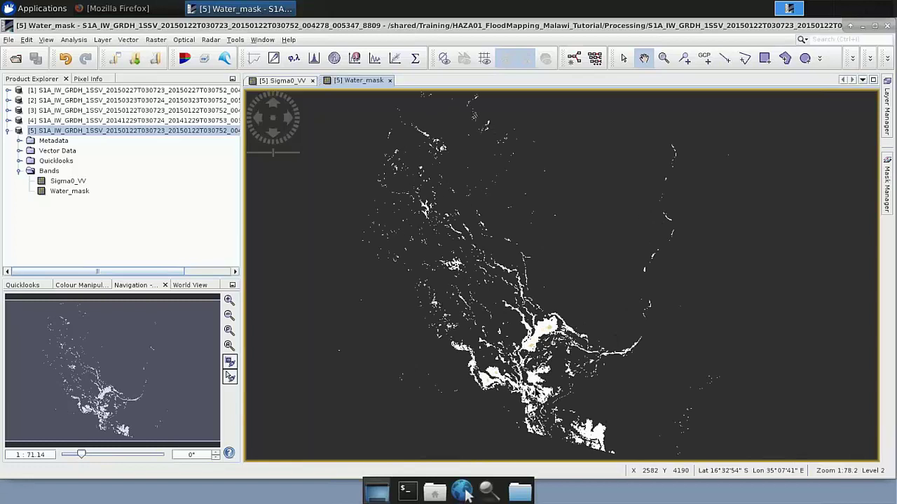
pyautogui.scroll(2, 522, 269)
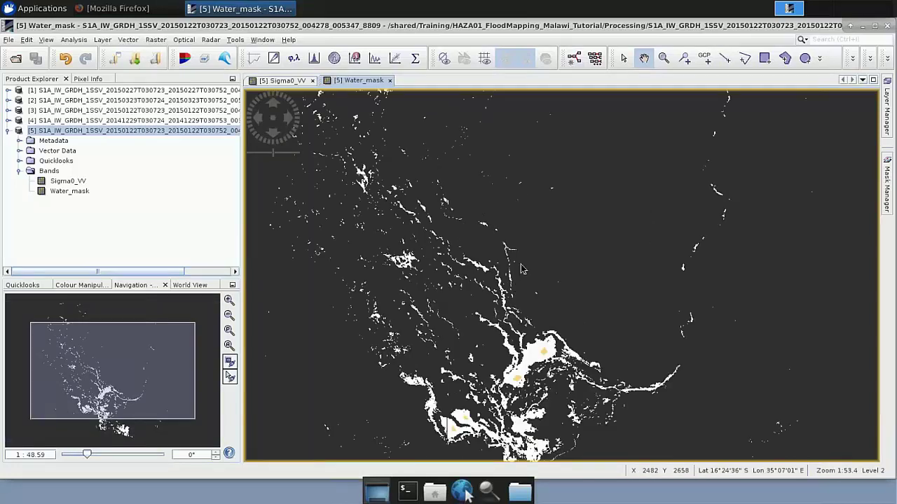
pyautogui.scroll(2, 519, 392)
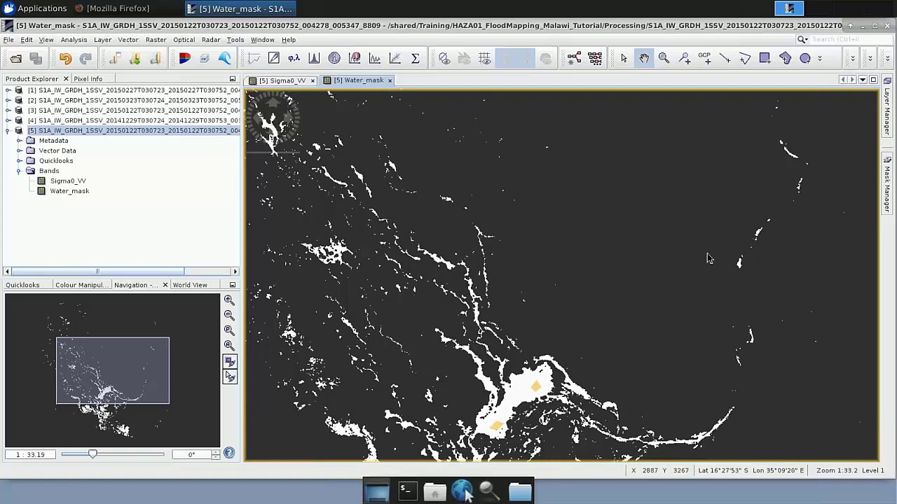
pyautogui.click(887, 120)
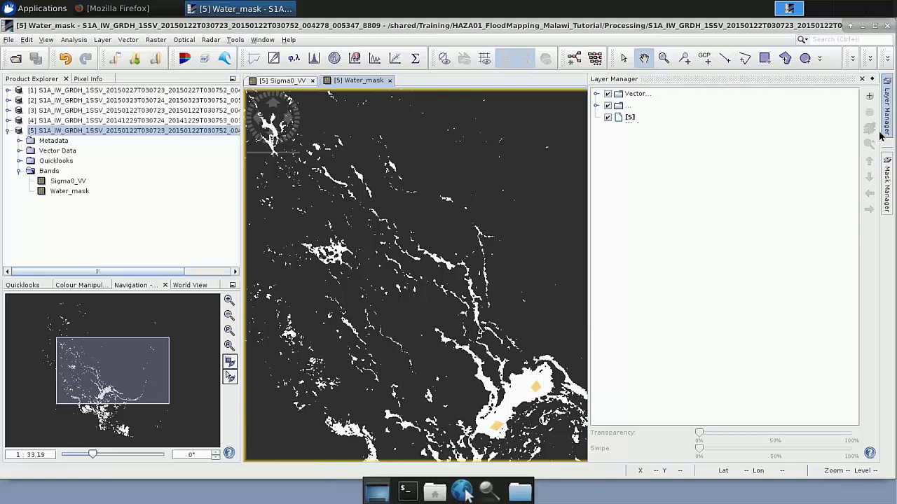
pyautogui.click(608, 95)
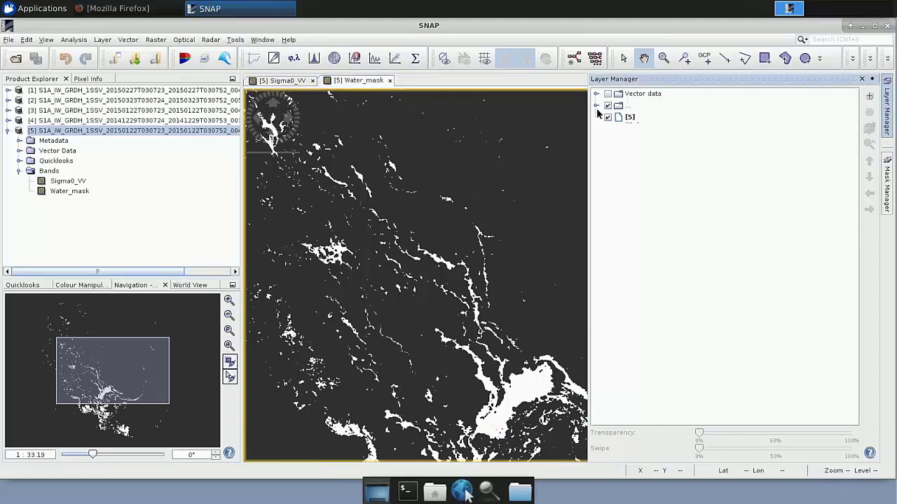
pyautogui.click(594, 152)
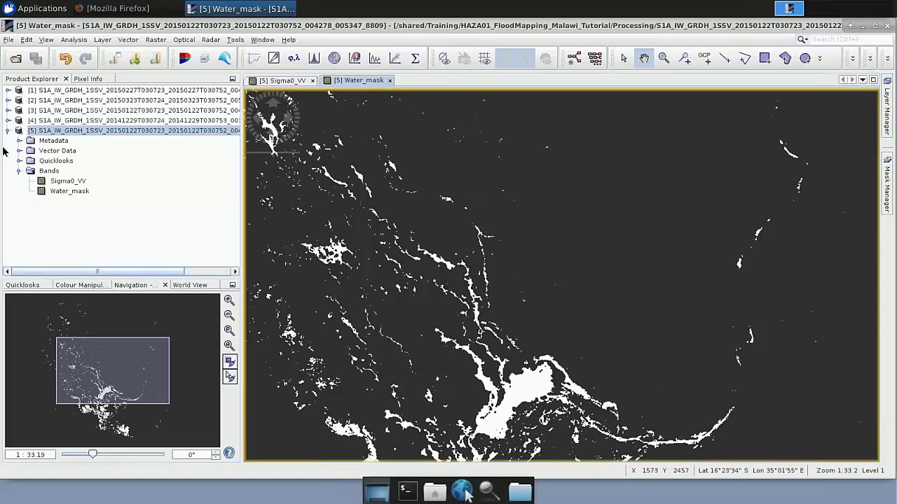
# Tile the image views horizontally, then zoom and pan Sigma0_VV to the lake
pyautogui.click(262, 40)
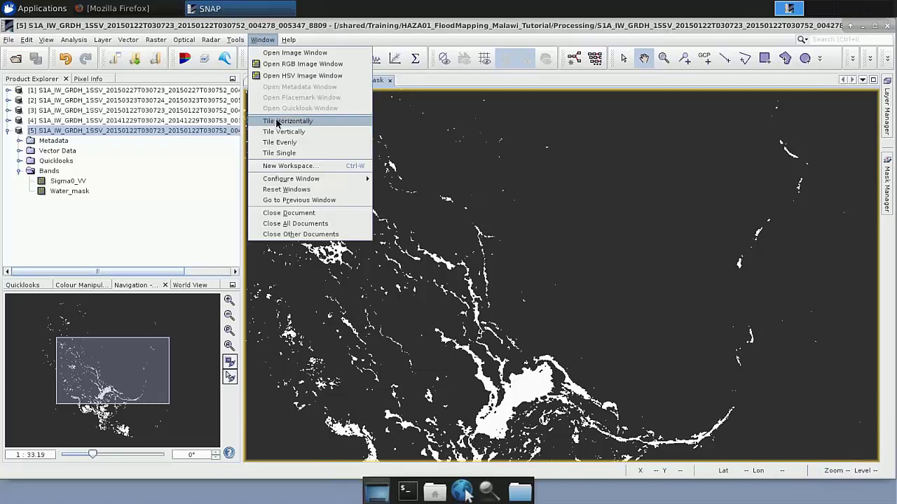
pyautogui.click(277, 121)
pyautogui.click(663, 59)
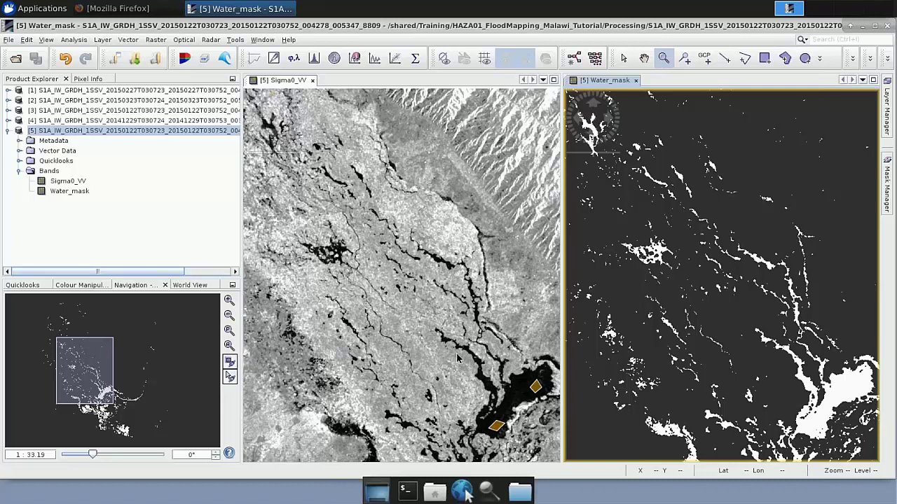
pyautogui.moveTo(495, 392)
pyautogui.mouseDown()
pyautogui.moveTo(490, 405)
pyautogui.moveTo(479, 397)
pyautogui.mouseUp()
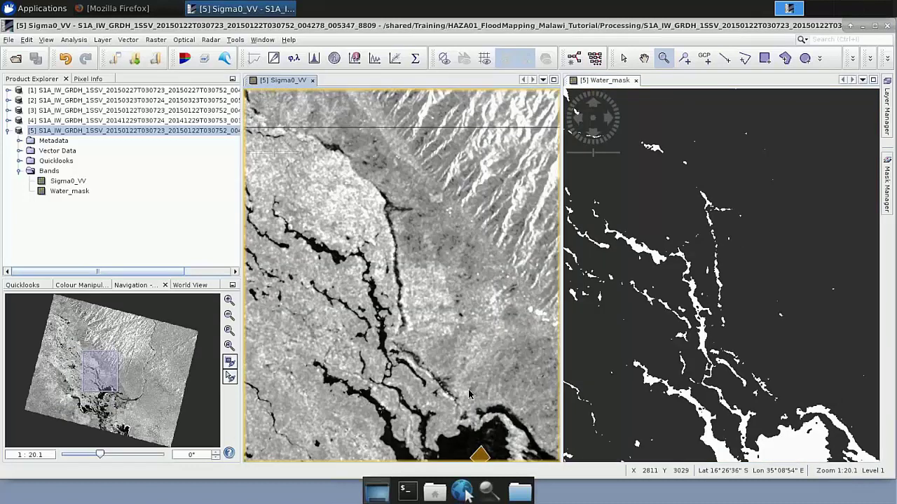
pyautogui.click(644, 58)
pyautogui.moveTo(392, 261); pyautogui.dragTo(392, 104)
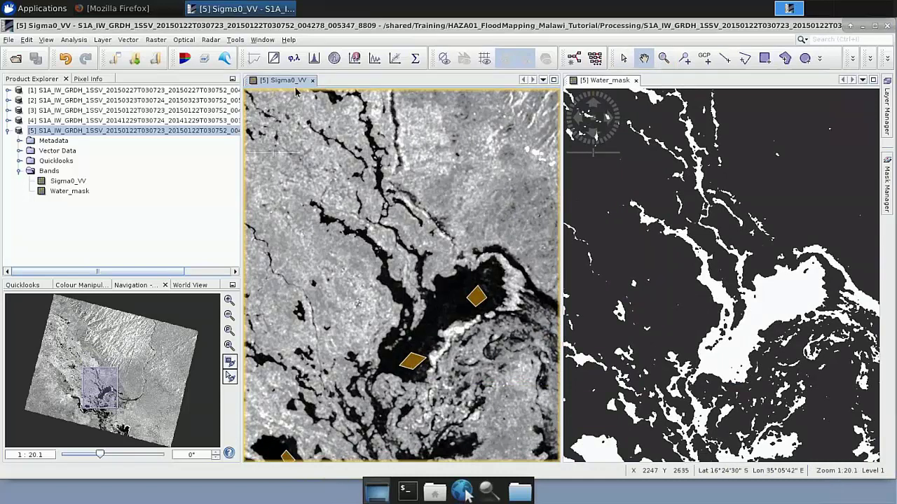
# Hide Sigma0_VV's vector data, zoom into a river channel, and synchronise both views
pyautogui.click(887, 109)
pyautogui.click(608, 95)
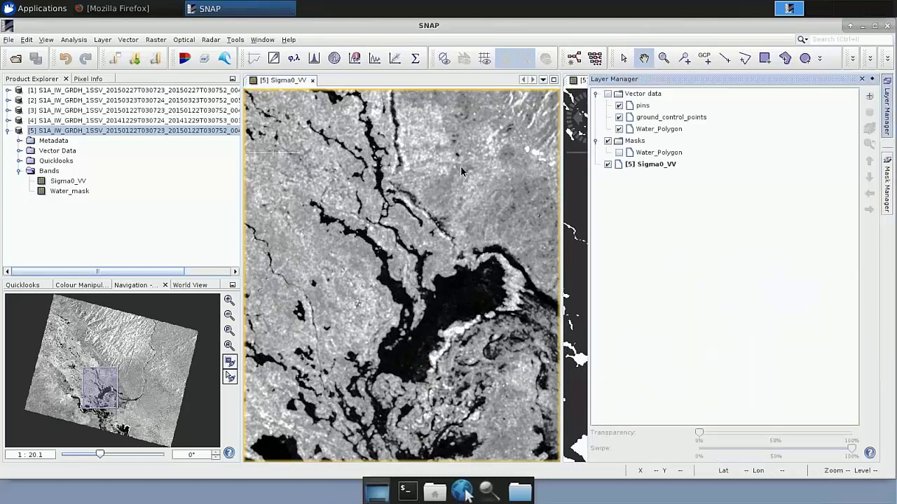
pyautogui.click(459, 179)
pyautogui.click(664, 59)
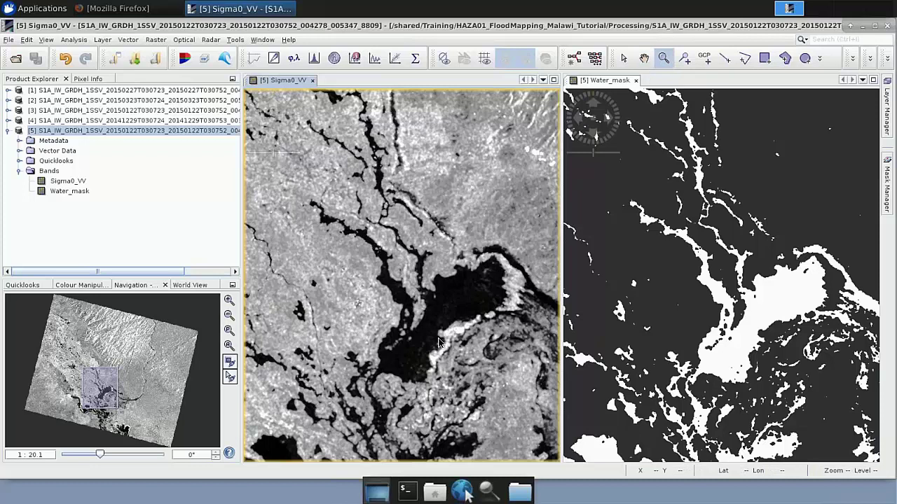
pyautogui.moveTo(357, 243); pyautogui.dragTo(413, 284)
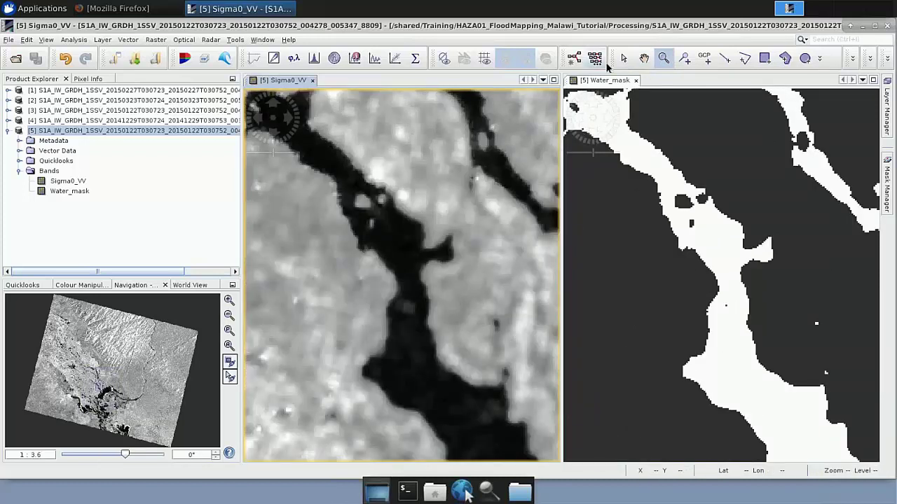
pyautogui.click(623, 59)
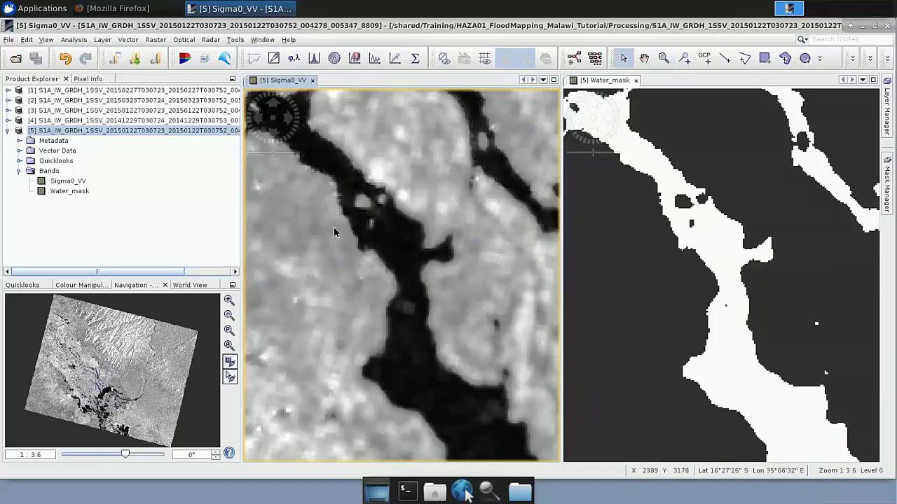
pyautogui.click(230, 362)
# Sync the cursor across both views, pan through several flooded areas, then zoom out
pyautogui.click(230, 377)
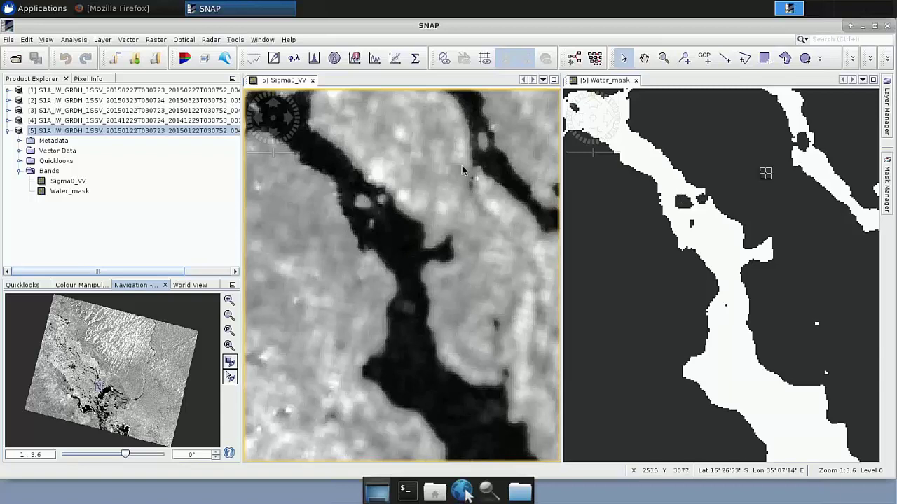
pyautogui.click(644, 58)
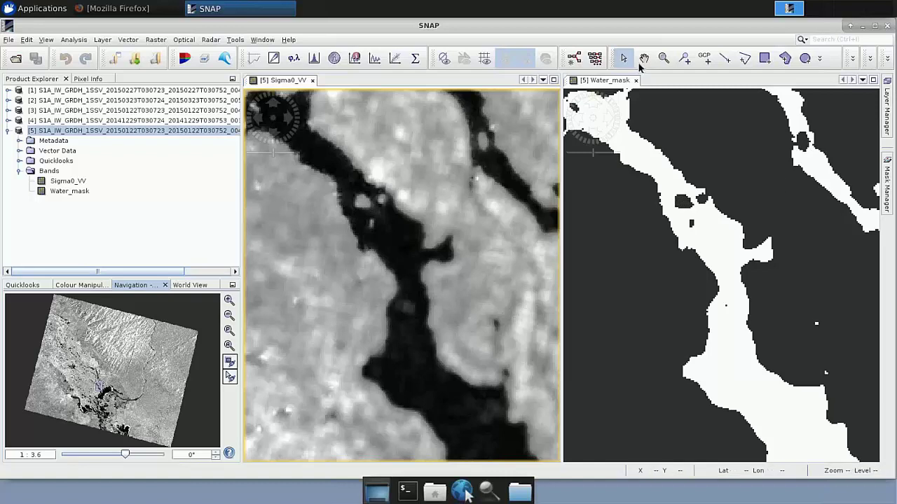
pyautogui.moveTo(429, 257); pyautogui.dragTo(420, 380)
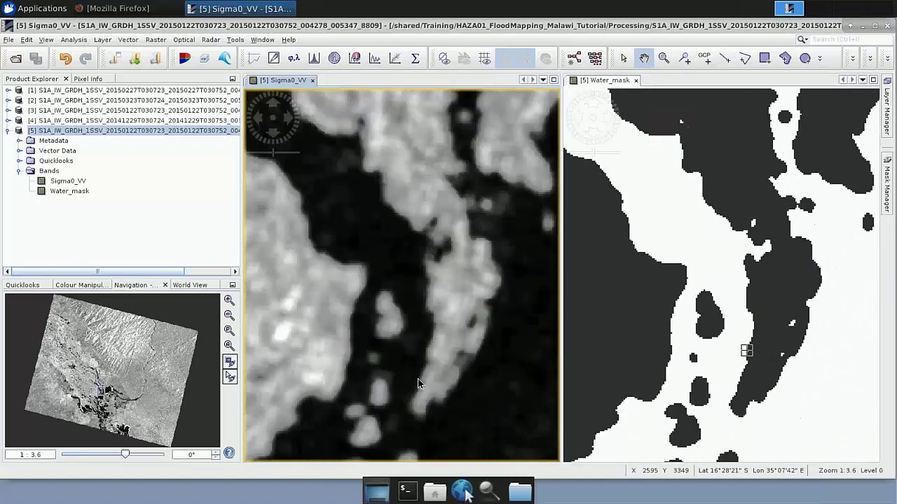
pyautogui.moveTo(451, 310); pyautogui.dragTo(344, 358)
pyautogui.moveTo(428, 301); pyautogui.dragTo(379, 352)
pyautogui.moveTo(429, 338); pyautogui.dragTo(459, 284)
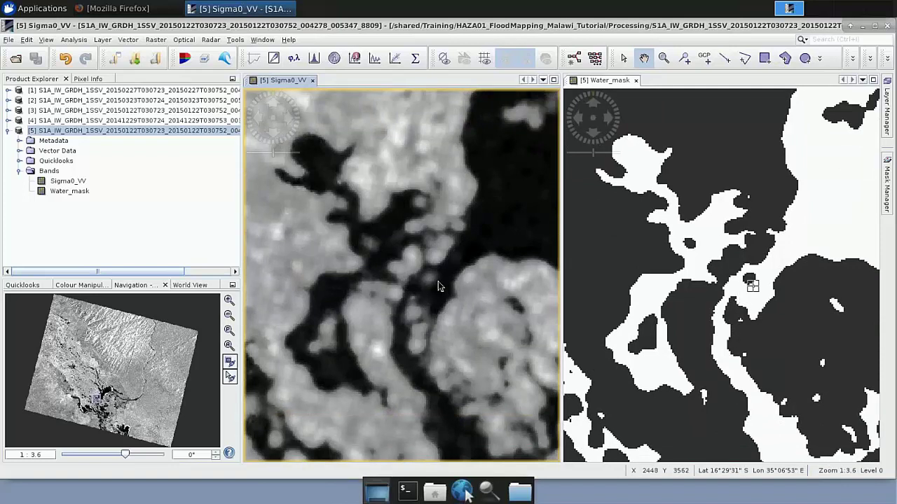
pyautogui.moveTo(402, 324); pyautogui.dragTo(461, 240)
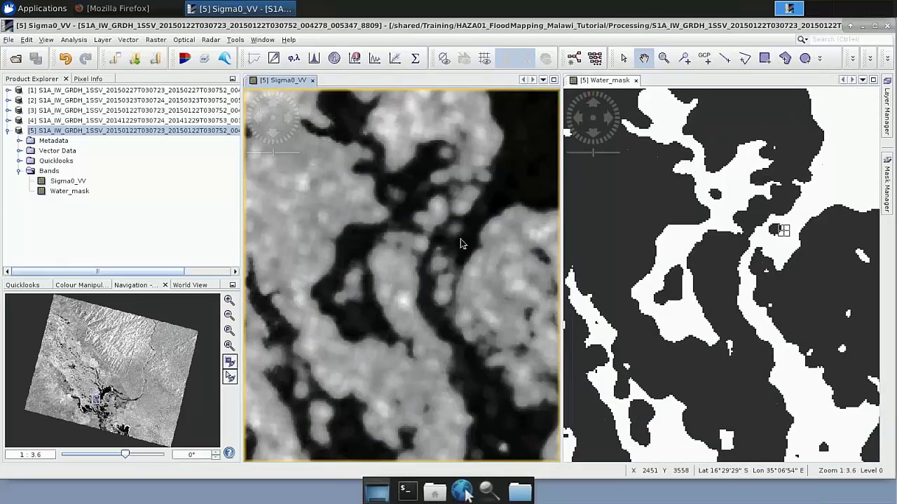
pyautogui.moveTo(444, 339); pyautogui.dragTo(401, 244)
pyautogui.scroll(-3, 402, 245)
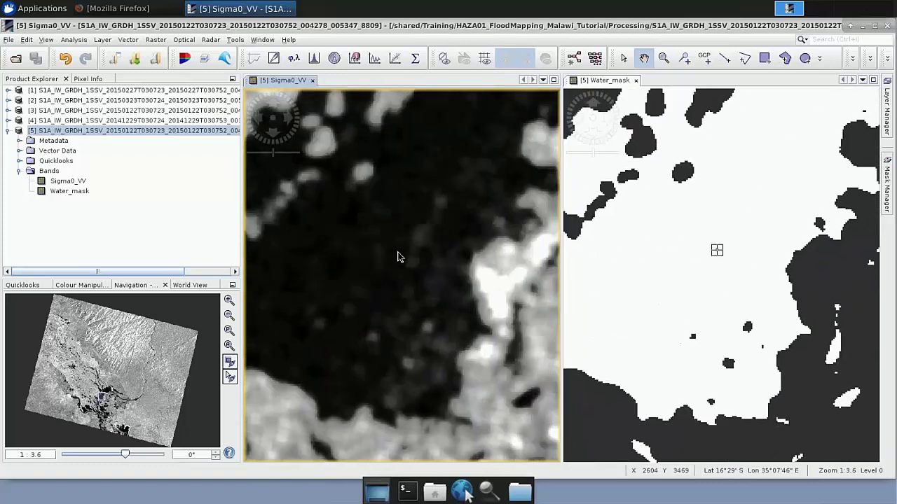
pyautogui.scroll(-4, 398, 256)
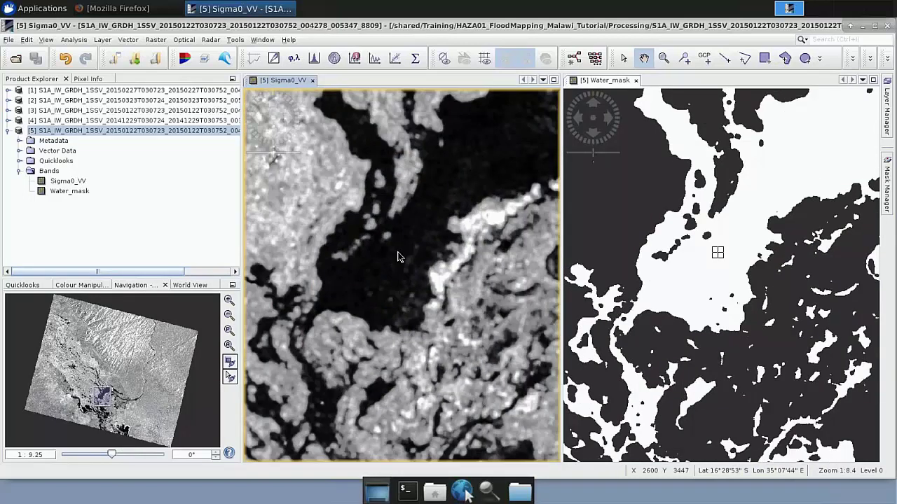
pyautogui.scroll(-1, 397, 257)
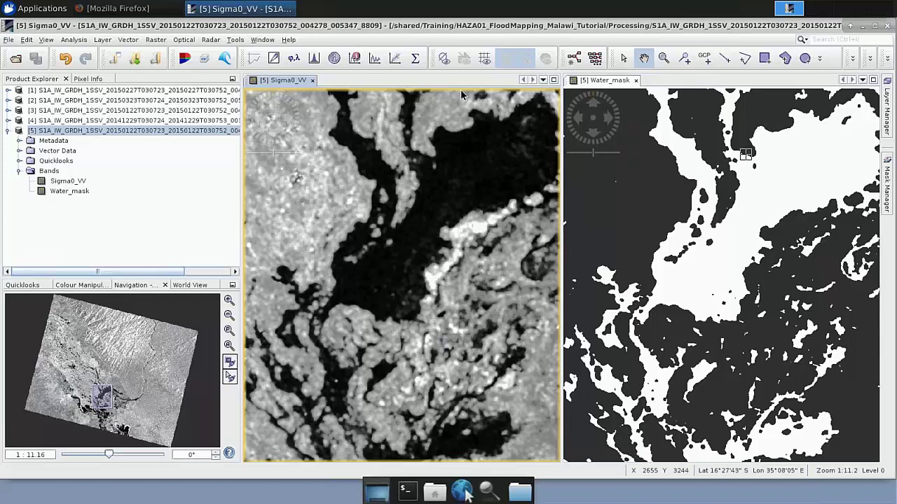
# Launch QGIS Desktop from the desktop, dismiss its Tips dialog, and return to SNAP
pyautogui.click(862, 26)
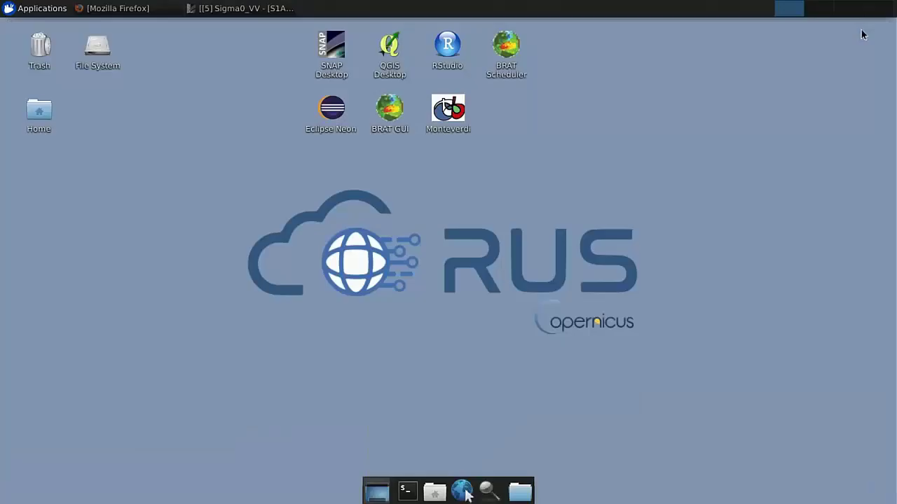
pyautogui.doubleClick(393, 63)
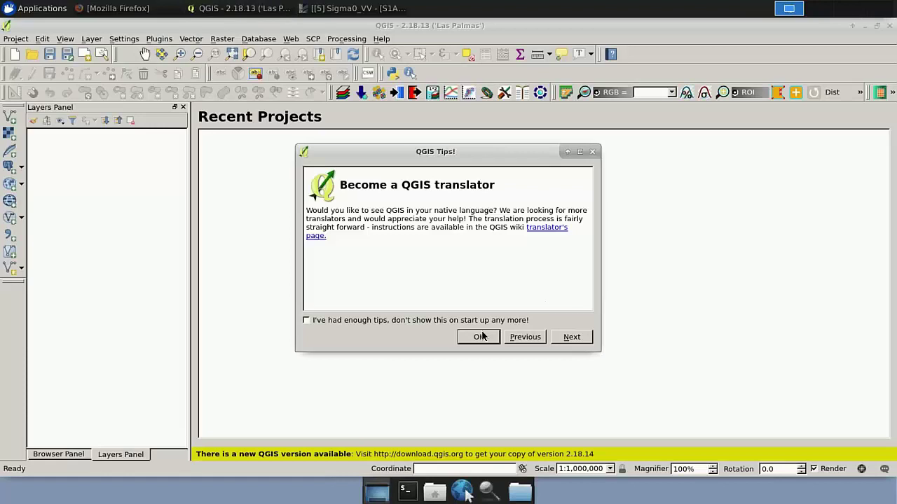
pyautogui.click(478, 337)
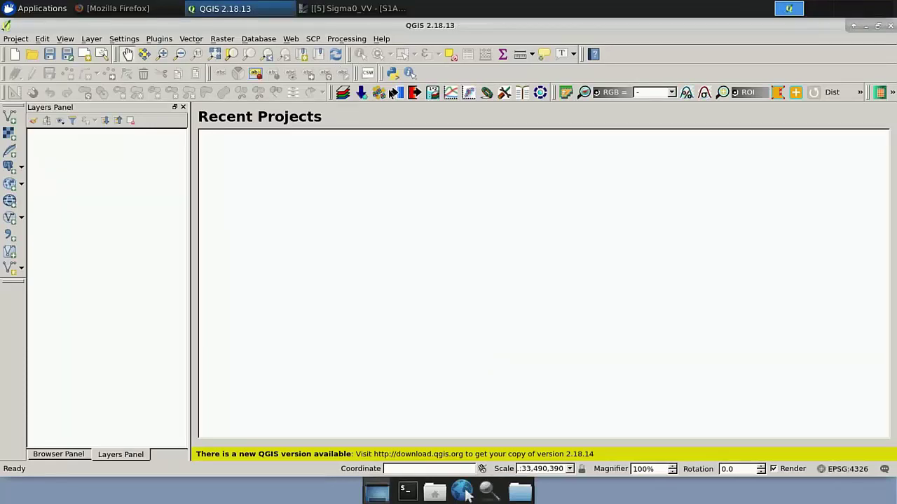
pyautogui.click(353, 8)
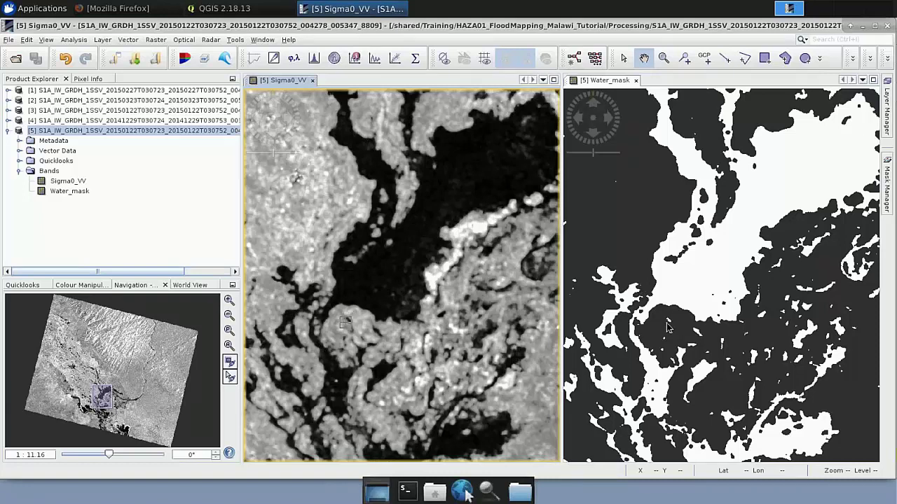
# Select the Water_mask band, look through File > Export, then bring up the Water_mask view's Export View as Image menu
pyautogui.click(68, 191)
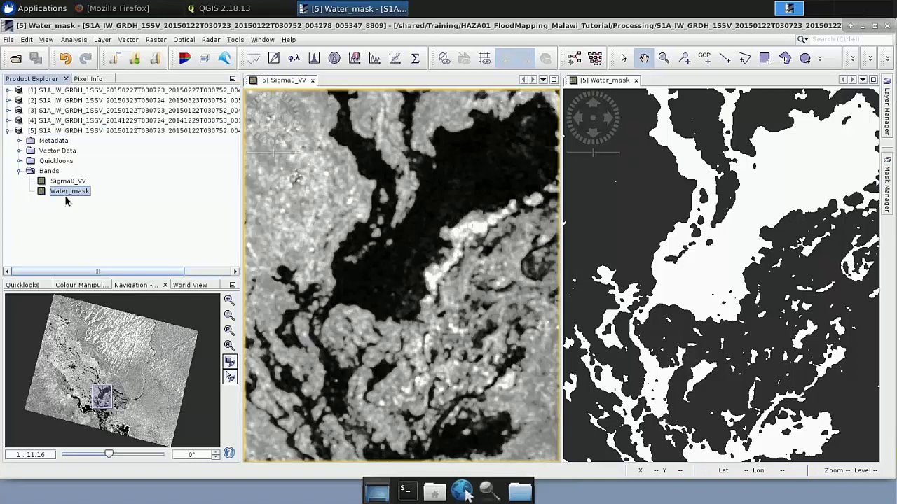
pyautogui.click(9, 40)
pyautogui.moveTo(53, 180)
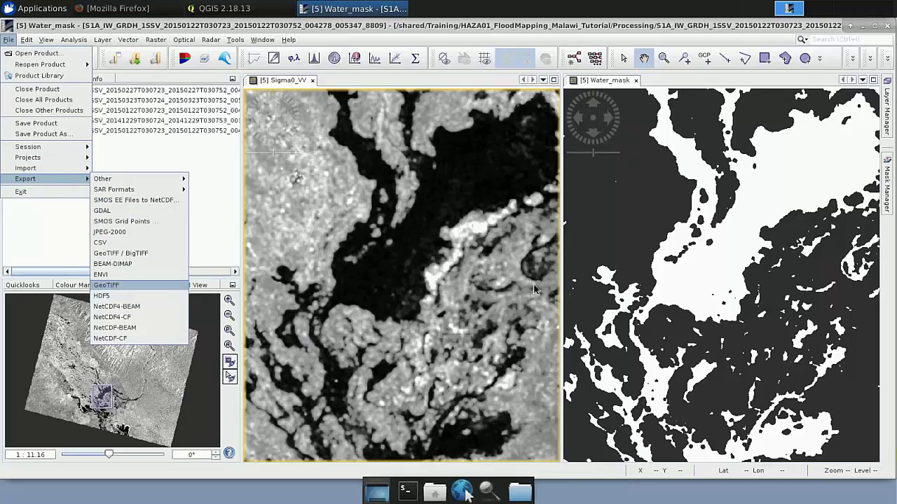
pyautogui.click(684, 284)
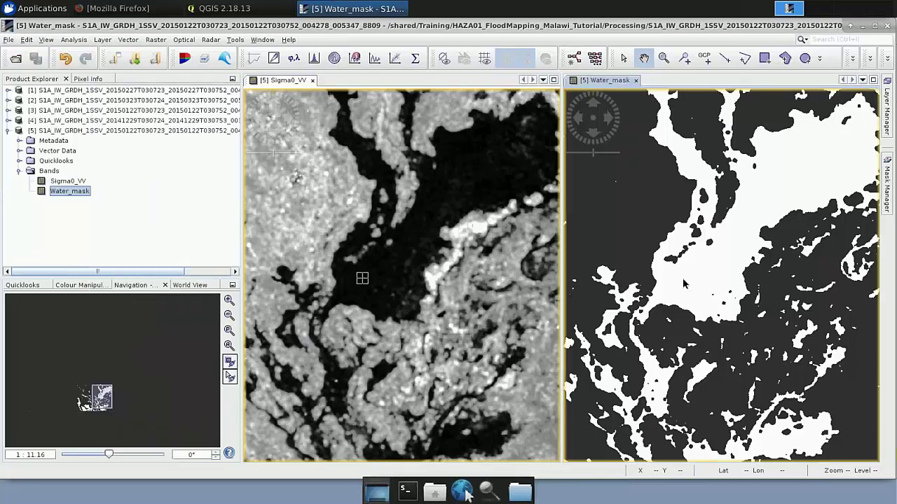
pyautogui.scroll(1, 684, 284)
pyautogui.rightClick(677, 272)
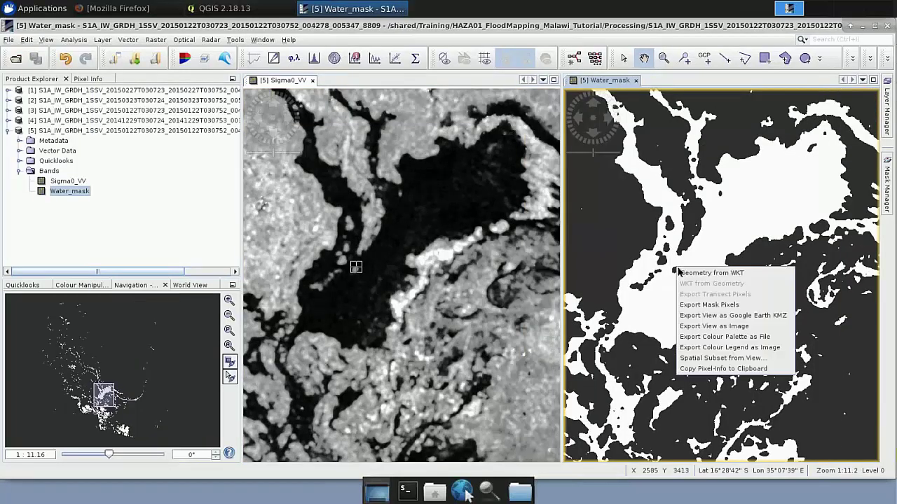
# Export the Water_mask view as a full-scene, full-resolution GeoTIFF named water_mask_January
pyautogui.click(701, 327)
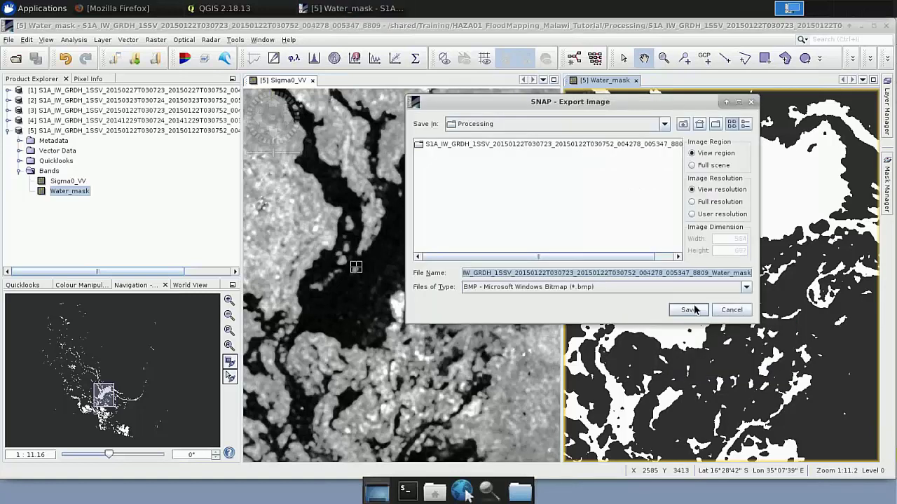
pyautogui.click(706, 167)
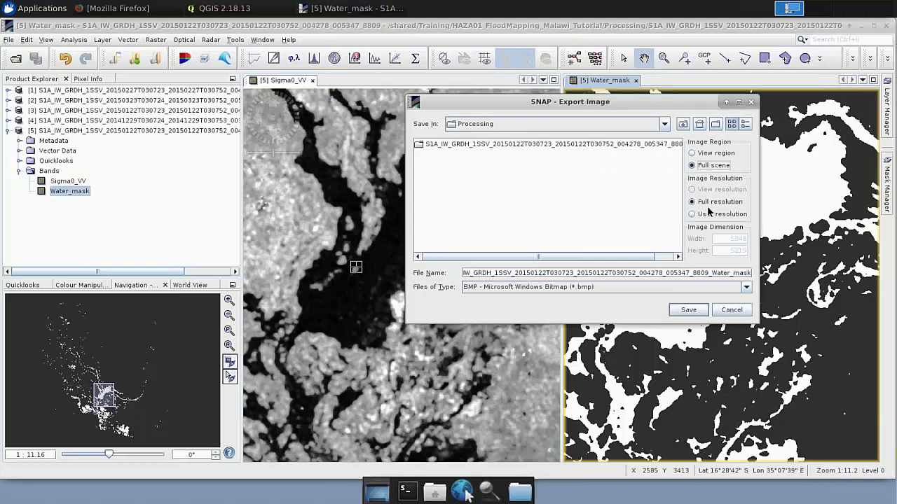
pyautogui.click(588, 293)
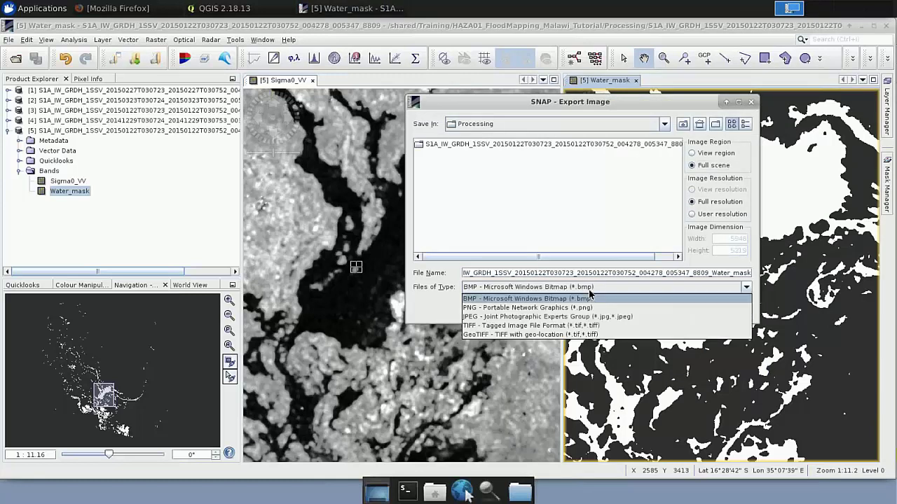
pyautogui.click(526, 335)
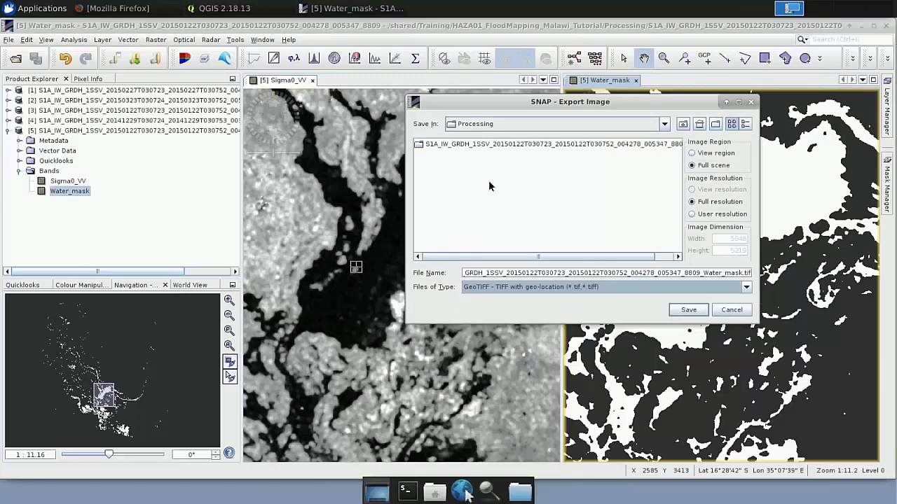
pyautogui.doubleClick(513, 276)
pyautogui.write('water_mask_January')
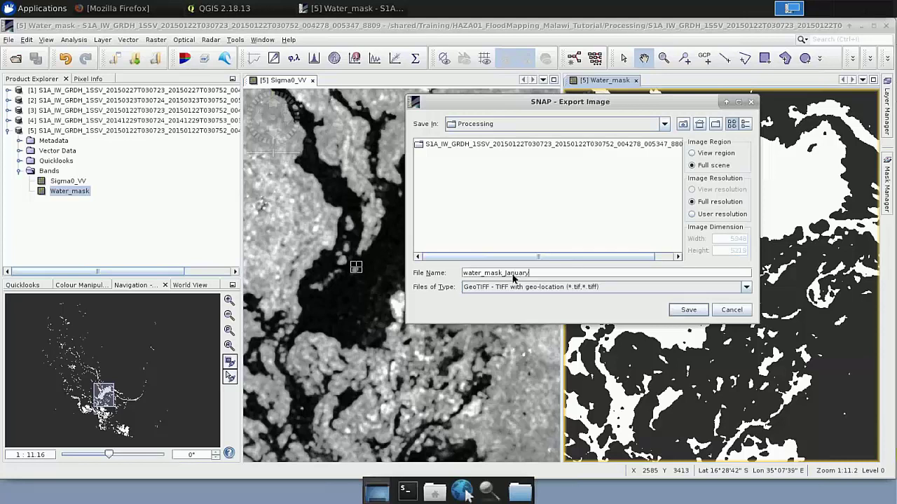
pyautogui.press('Return')
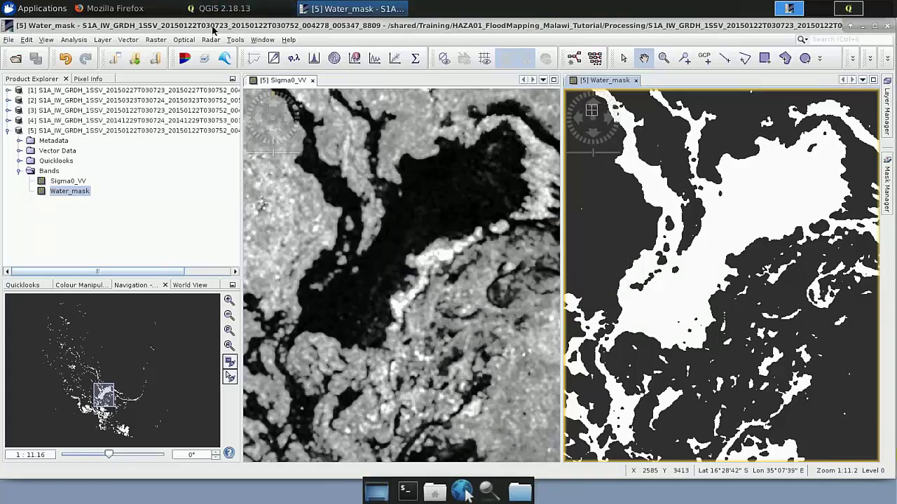
# Restore QGIS and browse the raster layer dialog to HAZA01_FloodMapping_Malawi_Tutorial/AuxData/Water_masks
pyautogui.click(379, 499)
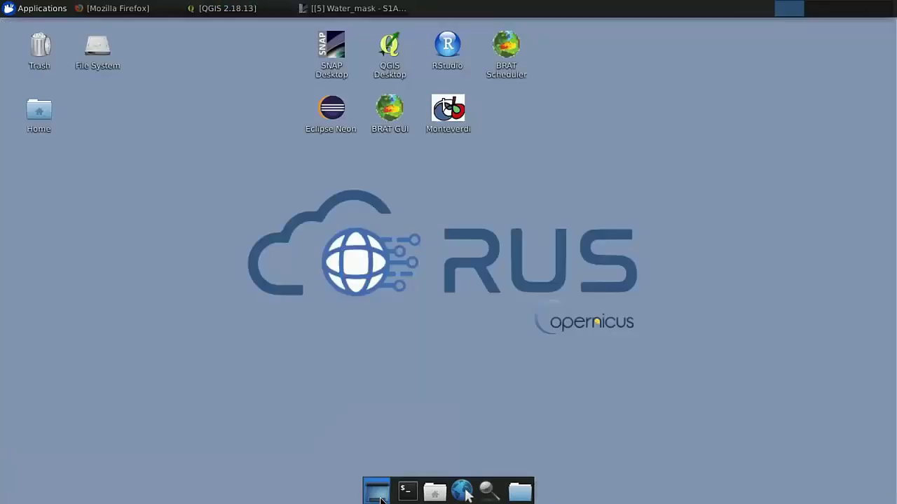
pyautogui.click(251, 9)
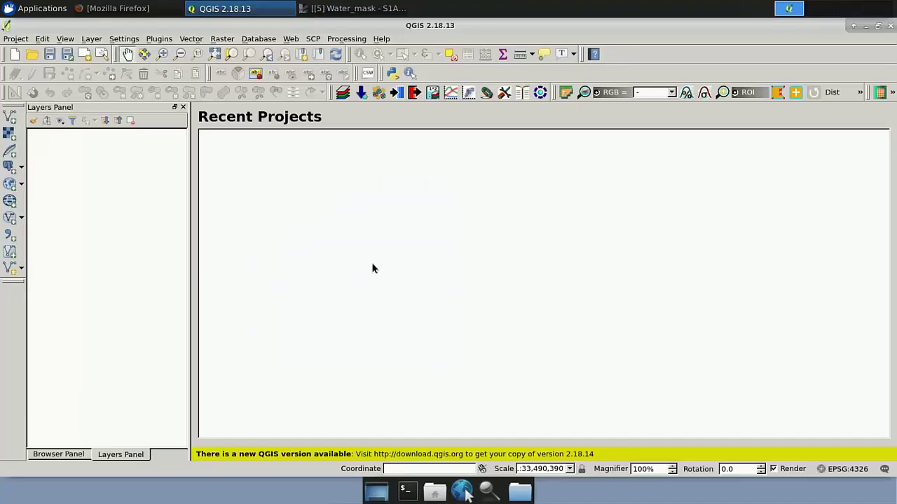
pyautogui.click(11, 138)
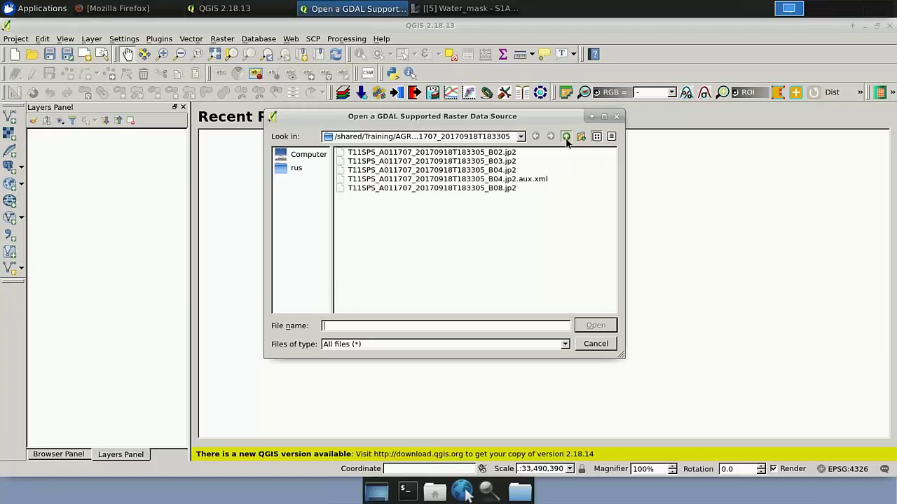
pyautogui.click(566, 138)
pyautogui.click(566, 138)
pyautogui.click(566, 137)
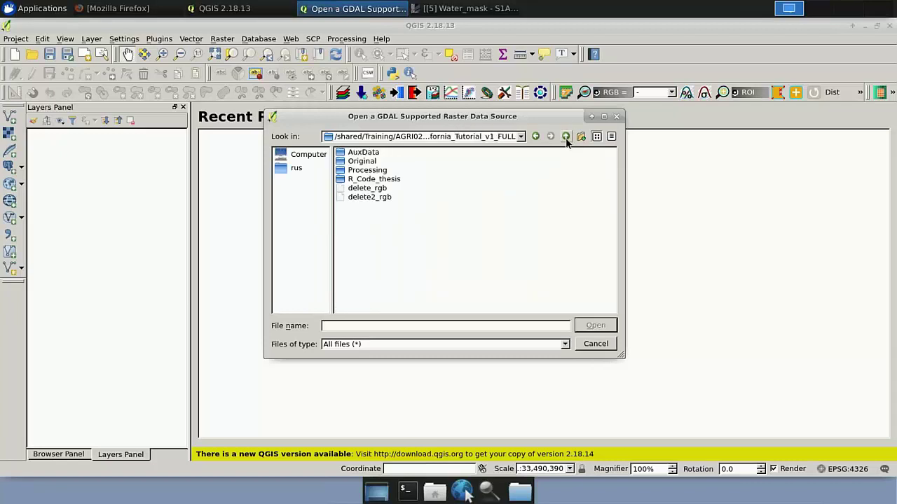
pyautogui.click(566, 136)
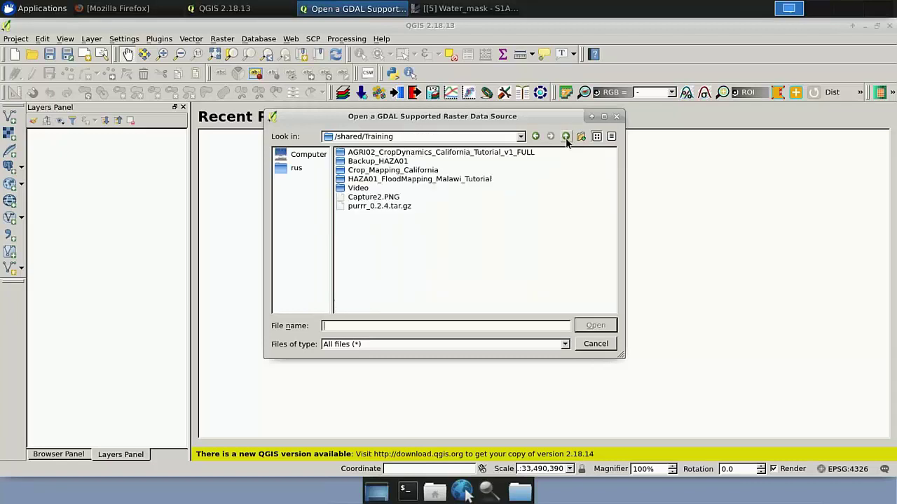
pyautogui.doubleClick(416, 180)
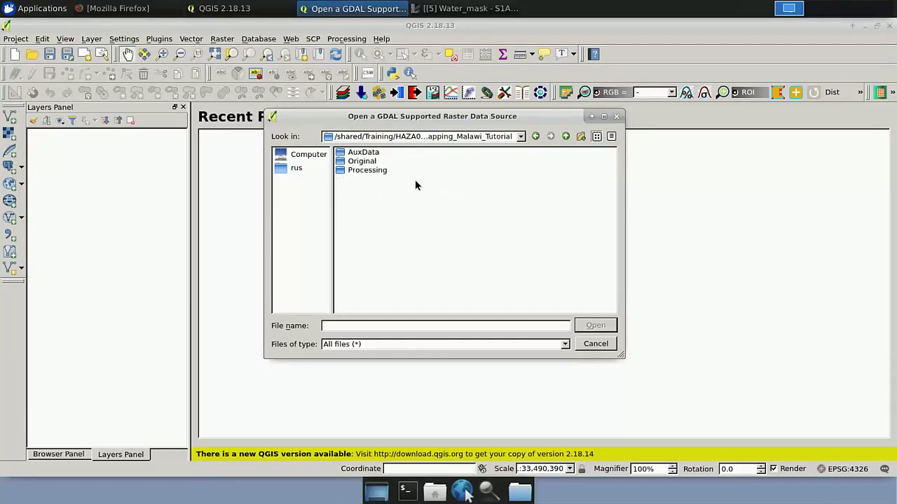
pyautogui.doubleClick(365, 157)
pyautogui.doubleClick(374, 163)
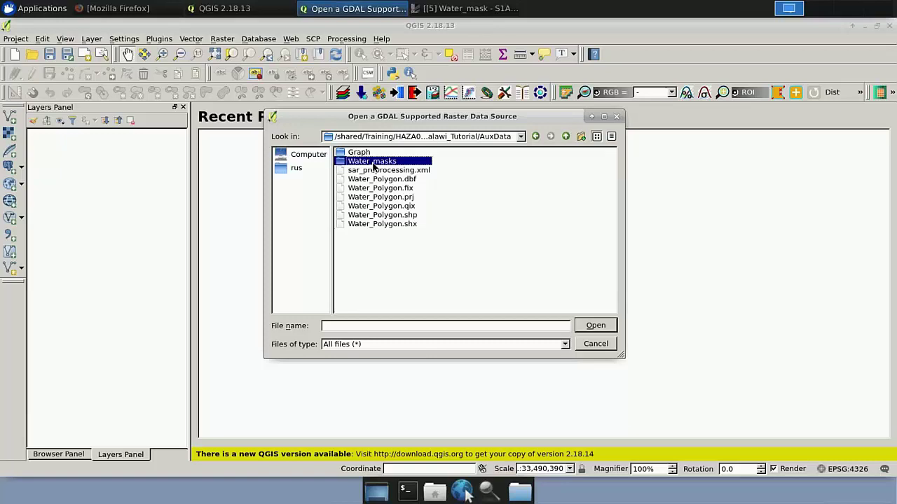
# Select the December, January, February and March water mask .tif files and load them
pyautogui.click(375, 162)
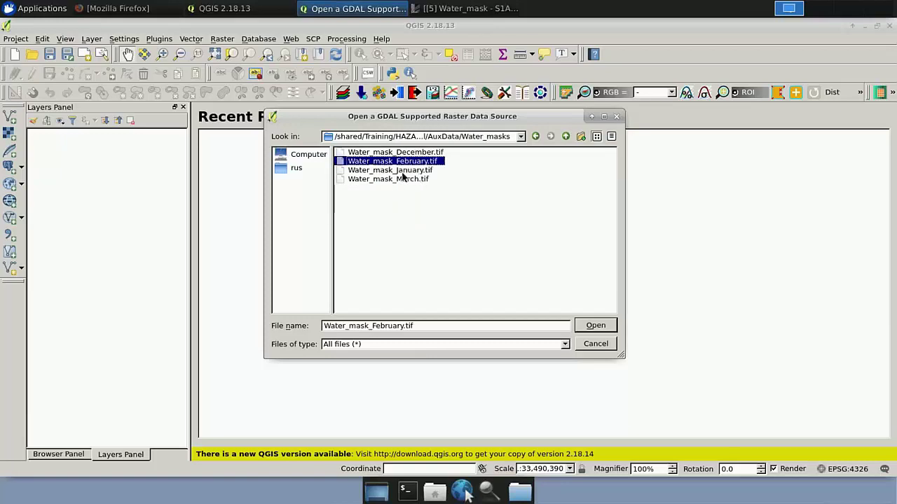
pyautogui.click(405, 171)
pyautogui.click(413, 154)
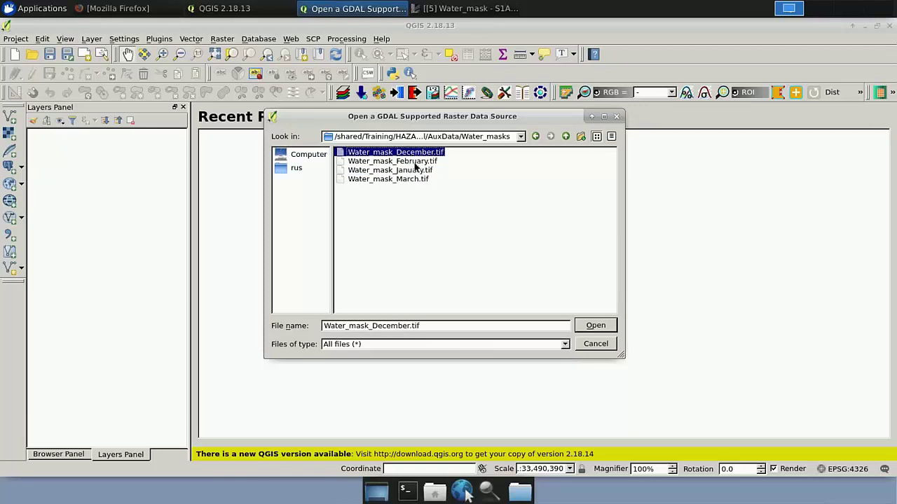
pyautogui.click(413, 163)
pyautogui.click(406, 179)
pyautogui.keyDown('shift'); pyautogui.click(404, 155); pyautogui.keyUp('shift')
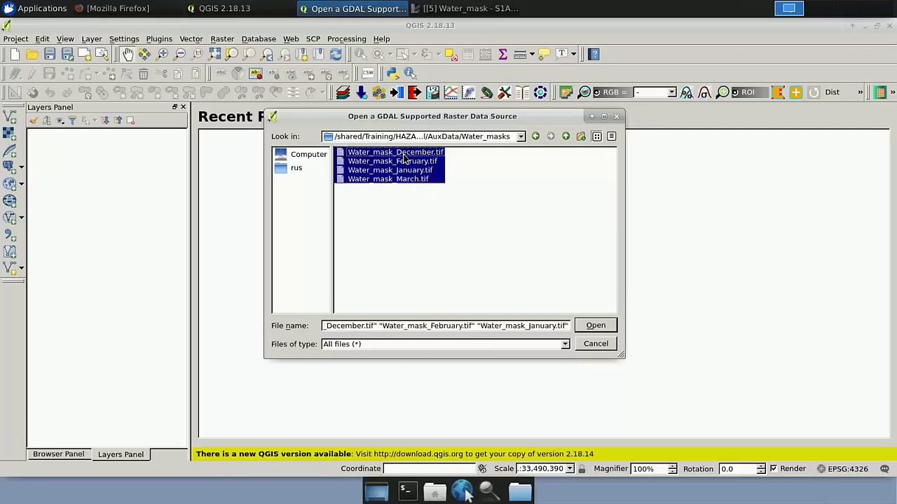
pyautogui.click(595, 326)
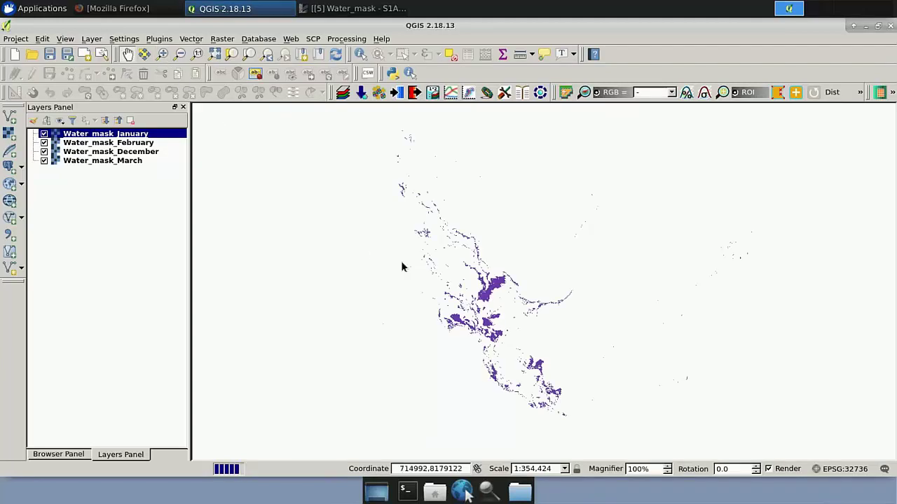
# Zoom into the central lake and hide the January, February and March masks, leaving only December
pyautogui.click(164, 58)
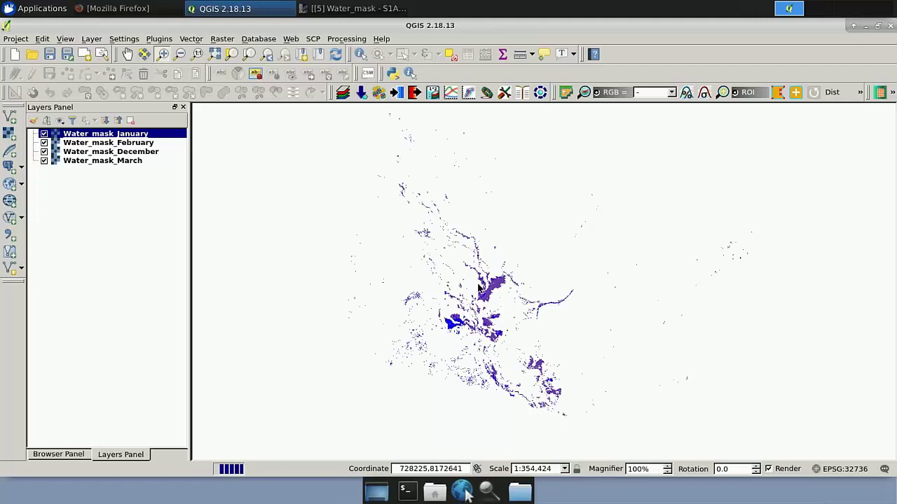
pyautogui.moveTo(468, 270); pyautogui.dragTo(503, 313)
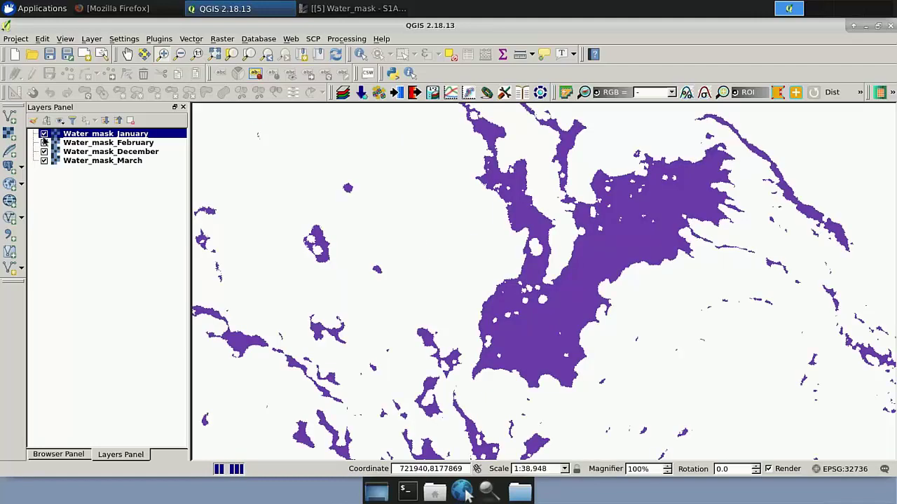
pyautogui.click(43, 133)
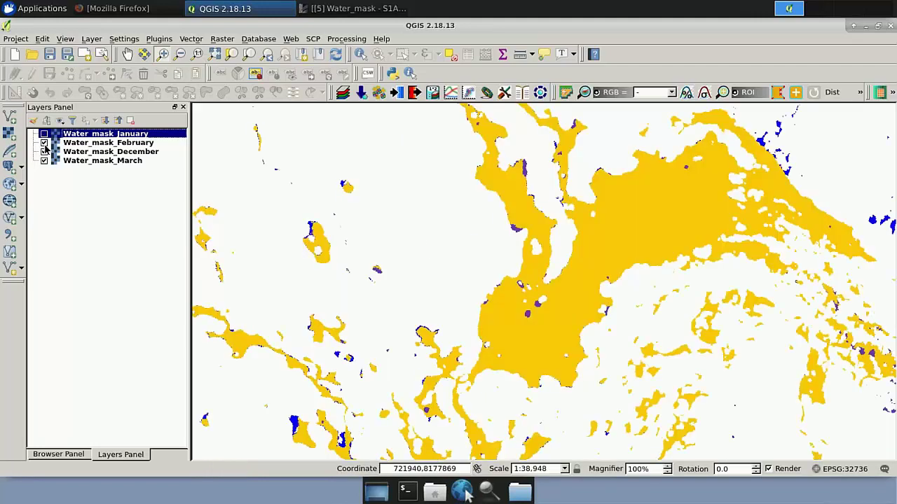
pyautogui.click(43, 143)
pyautogui.click(43, 161)
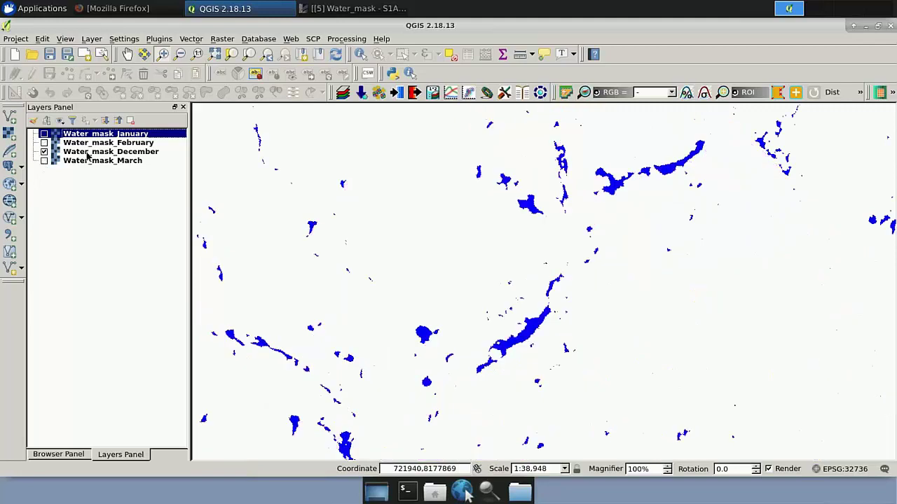
pyautogui.click(89, 154)
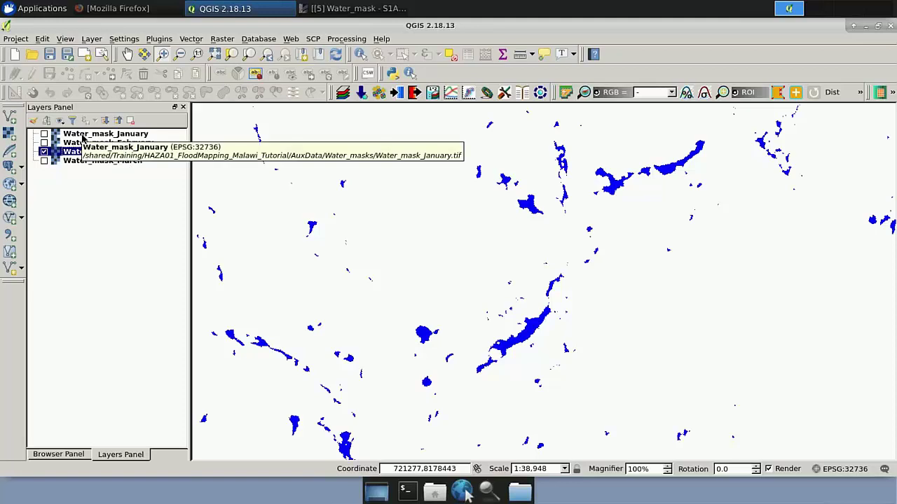
# Show Water_mask_January, move it to the bottom of the layers, and pan around the water areas
pyautogui.click(45, 137)
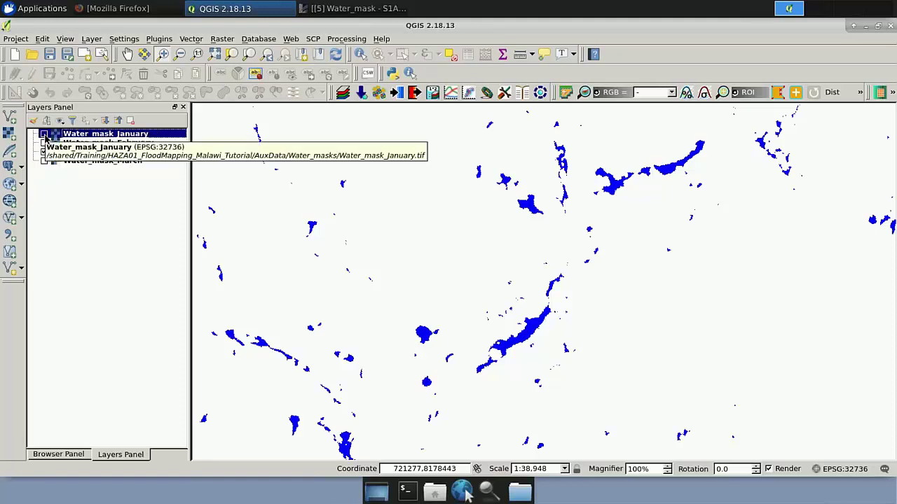
pyautogui.click(44, 133)
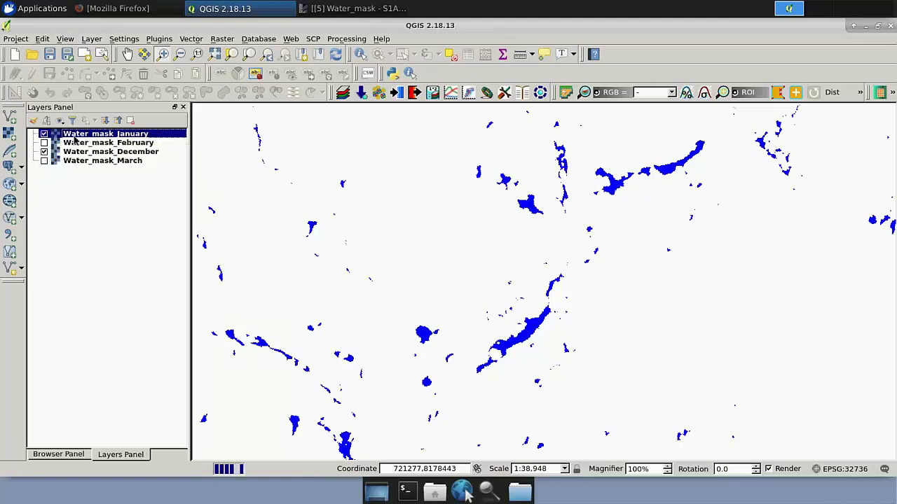
pyautogui.moveTo(73, 161); pyautogui.dragTo(72, 194)
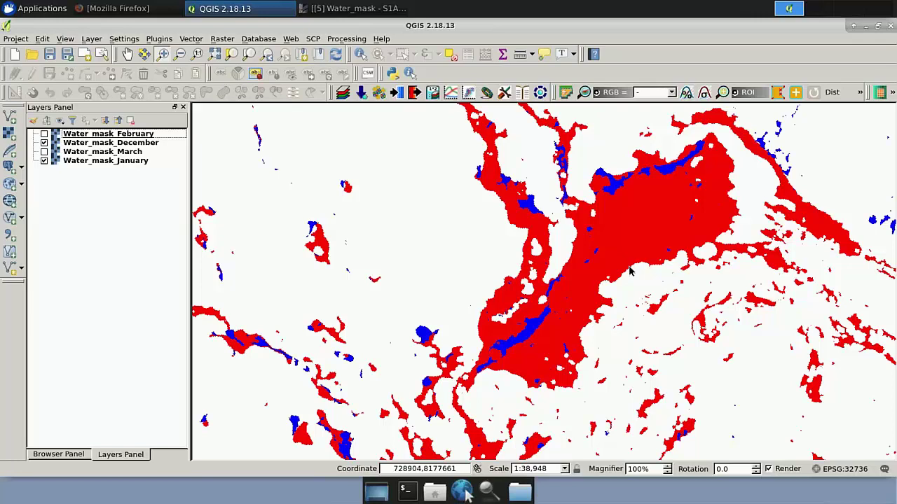
pyautogui.click(128, 55)
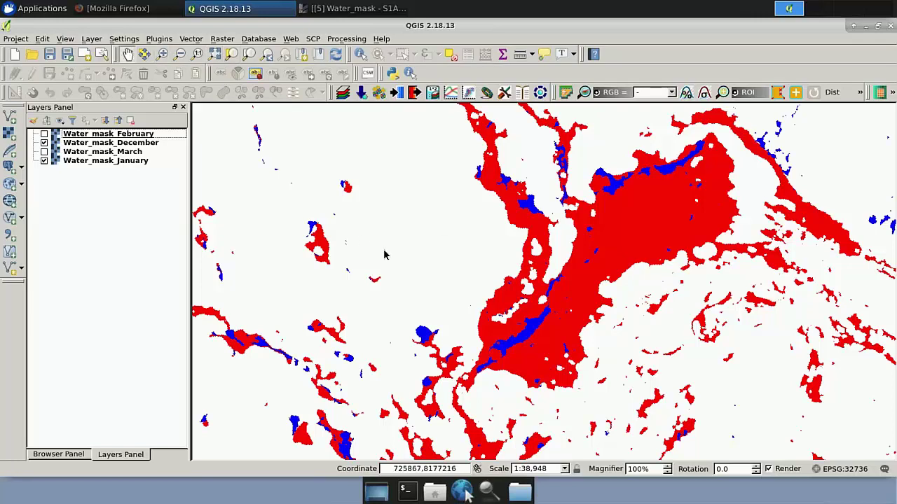
pyautogui.moveTo(361, 242); pyautogui.dragTo(249, 175)
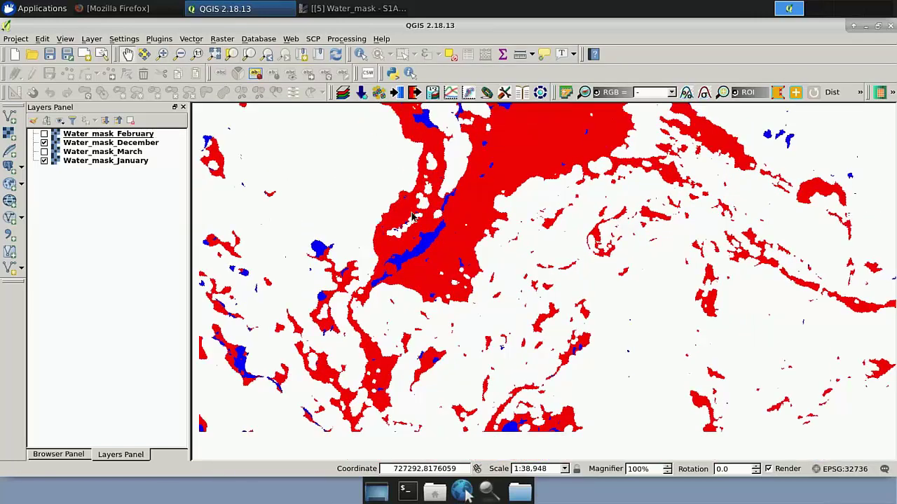
pyautogui.moveTo(420, 334); pyautogui.dragTo(413, 227)
pyautogui.moveTo(461, 331); pyautogui.dragTo(545, 258)
pyautogui.moveTo(538, 423); pyautogui.dragTo(571, 342)
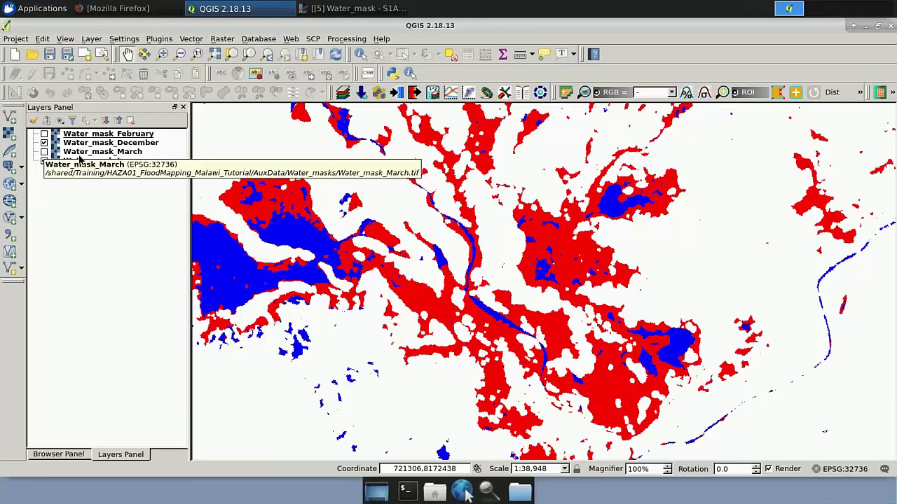
# Check March briefly, then turn on Water_mask_February and drag it to the bottom of the layers
pyautogui.click(80, 156)
pyautogui.click(44, 152)
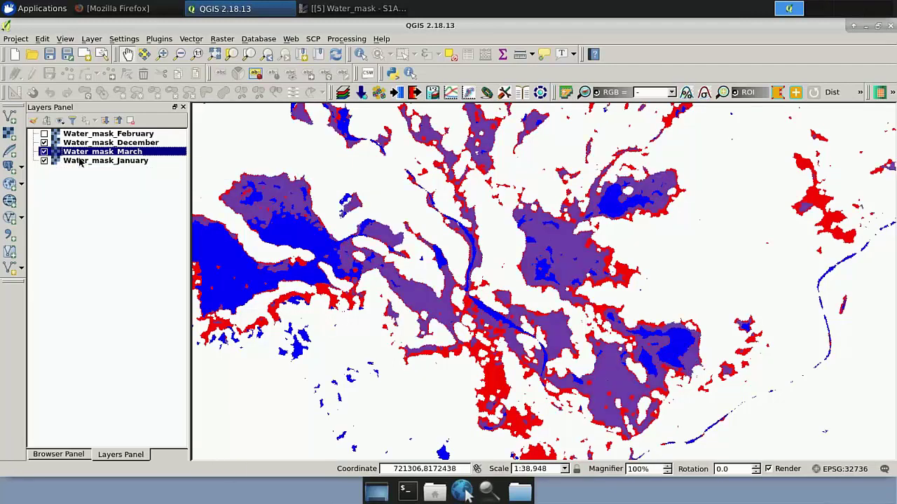
pyautogui.click(44, 152)
pyautogui.click(45, 134)
pyautogui.click(94, 136)
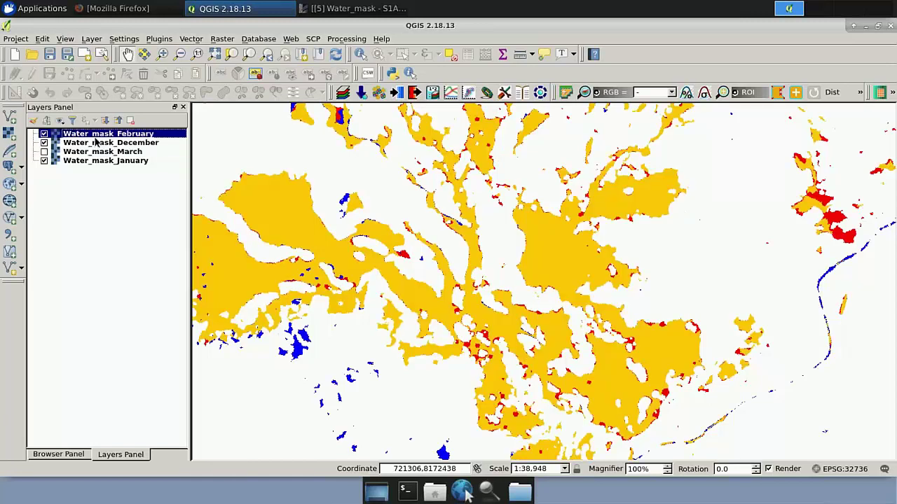
pyautogui.moveTo(95, 138); pyautogui.dragTo(83, 180)
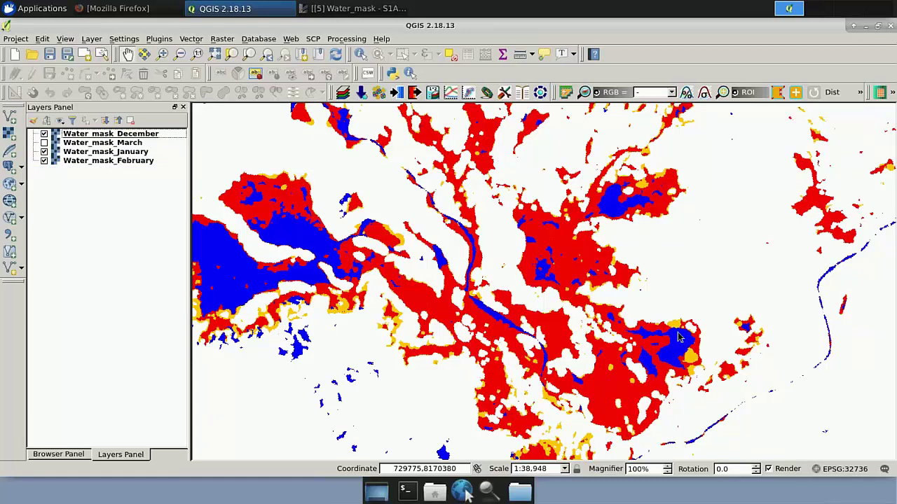
# Zoom in and out and pan across the floodplain to inspect overlapping December and January river-channel water
pyautogui.scroll(-3, 673, 331)
pyautogui.scroll(3, 674, 331)
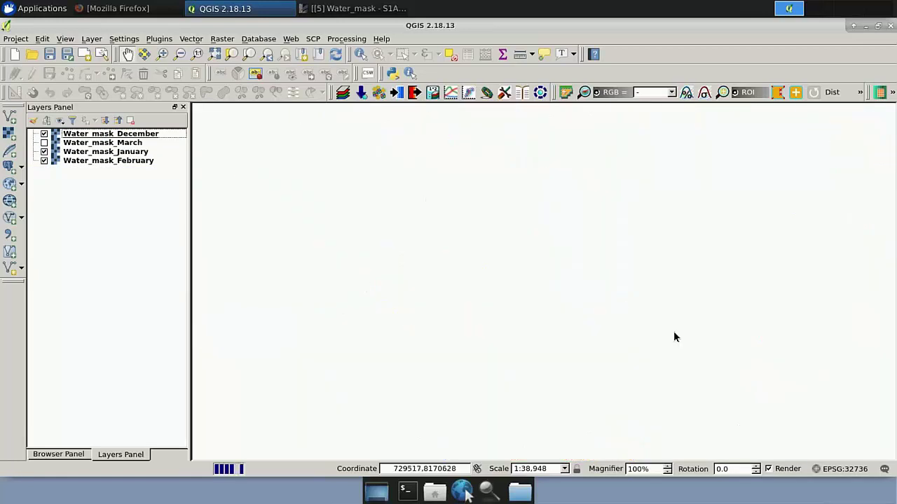
pyautogui.scroll(3, 662, 295)
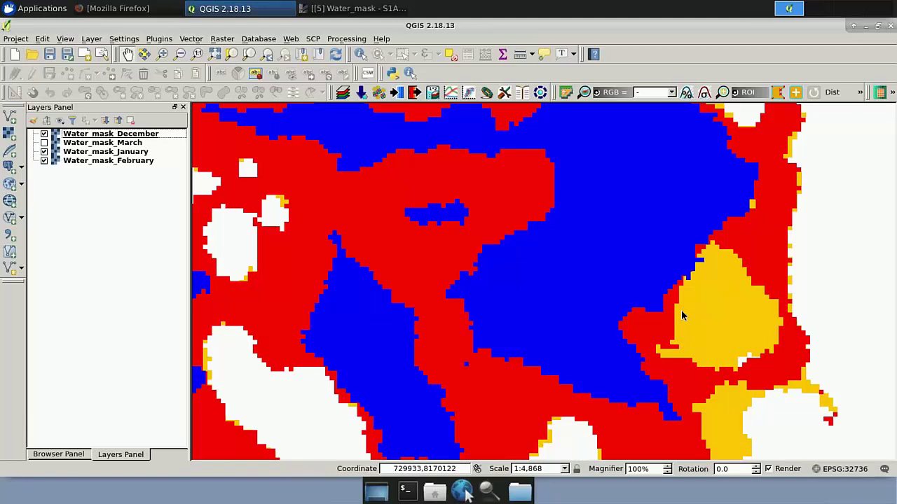
pyautogui.scroll(-1, 576, 257)
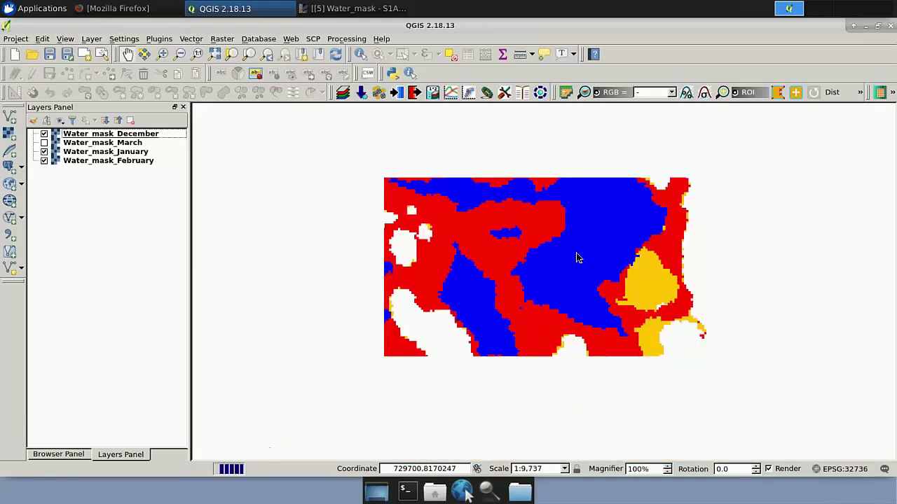
pyautogui.scroll(-1, 576, 258)
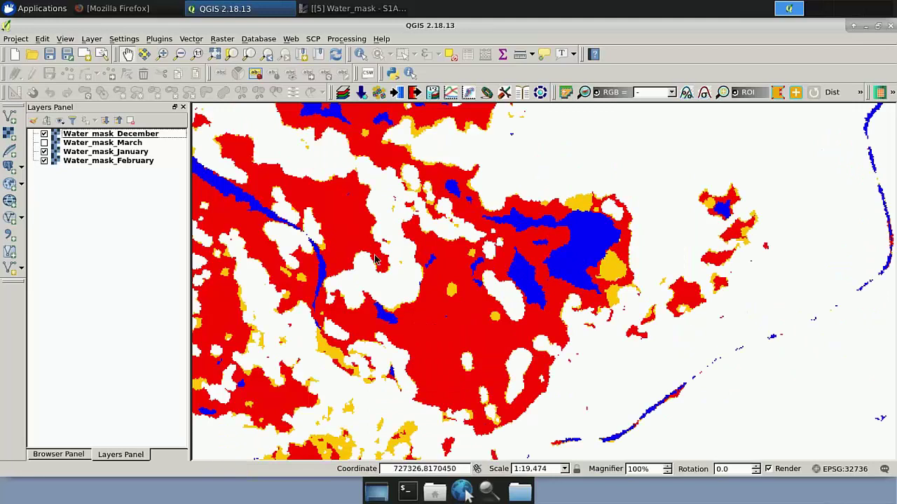
pyautogui.moveTo(354, 233); pyautogui.dragTo(477, 256)
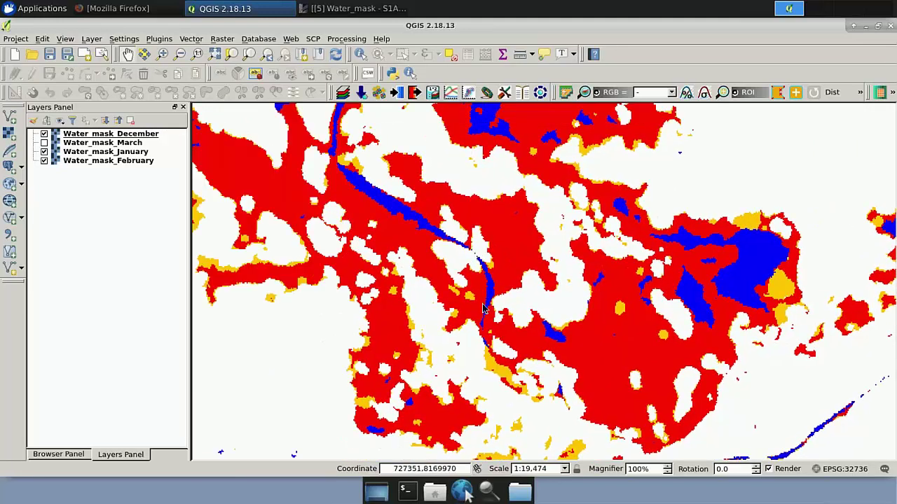
pyautogui.moveTo(478, 308); pyautogui.dragTo(532, 350)
pyautogui.moveTo(304, 277); pyautogui.dragTo(515, 308)
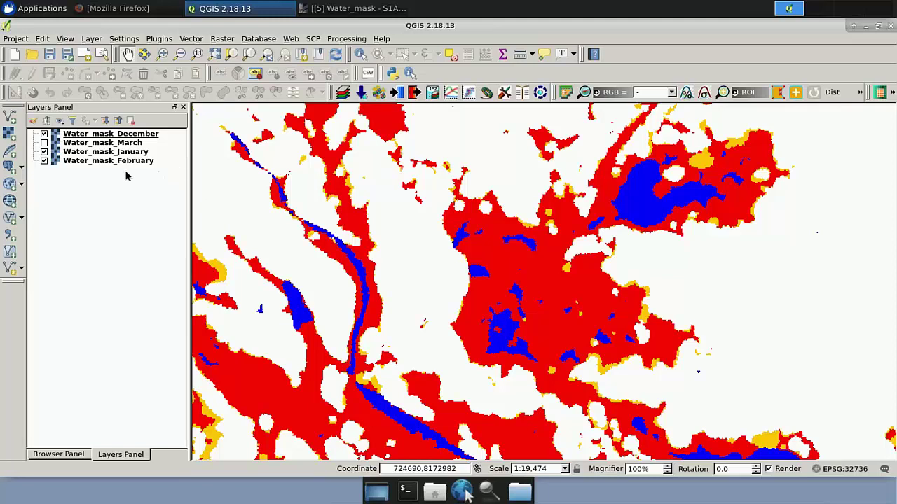
# Turn on March and move it down, hide December and January, place February below March, then pan the floods
pyautogui.click(44, 144)
pyautogui.click(70, 144)
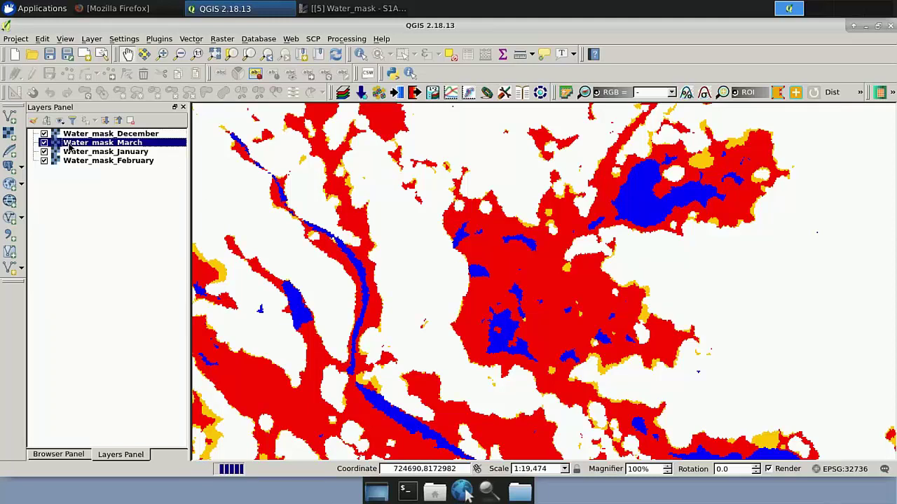
pyautogui.moveTo(70, 144); pyautogui.dragTo(68, 176)
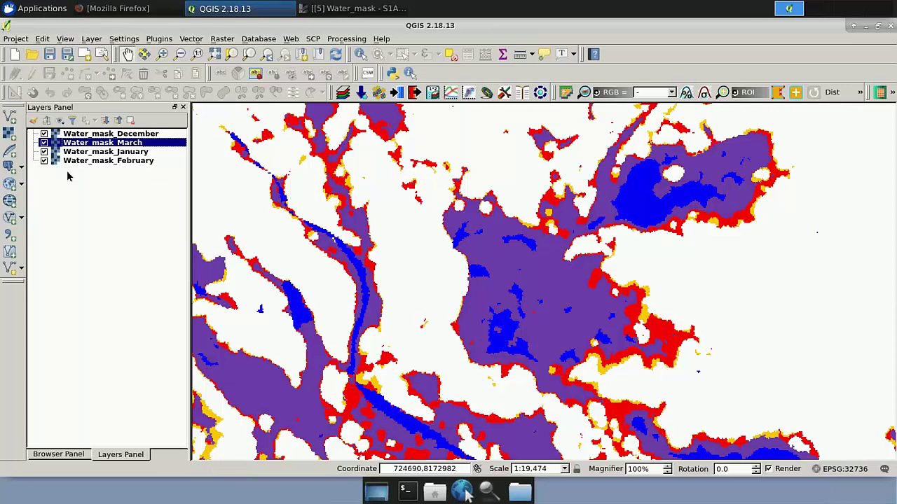
pyautogui.click(44, 134)
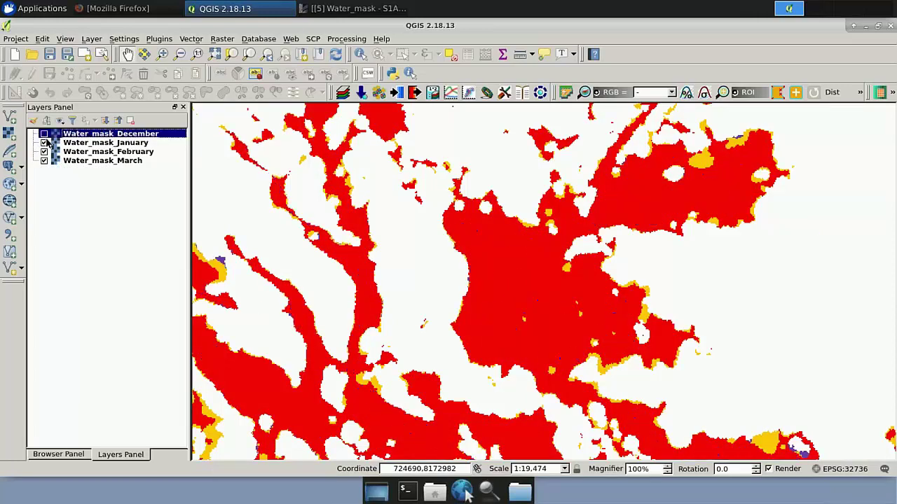
pyautogui.click(44, 143)
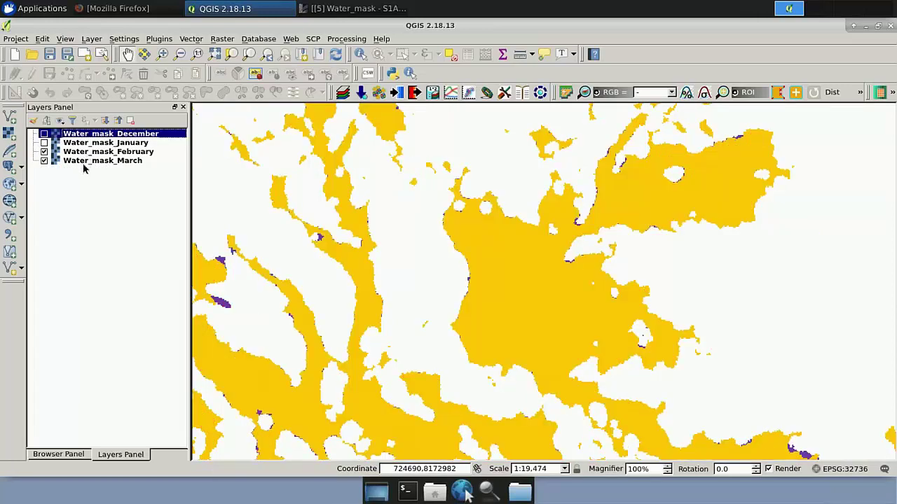
pyautogui.moveTo(83, 170); pyautogui.dragTo(82, 178)
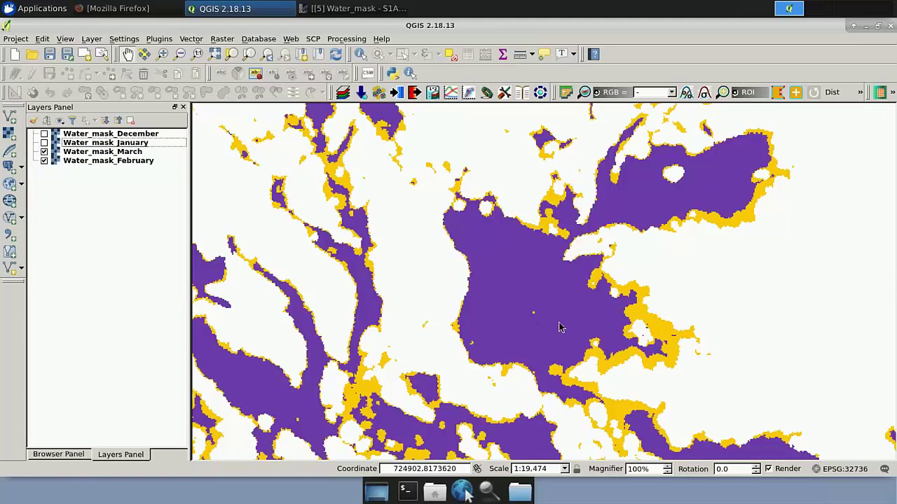
pyautogui.moveTo(620, 361); pyautogui.dragTo(568, 323)
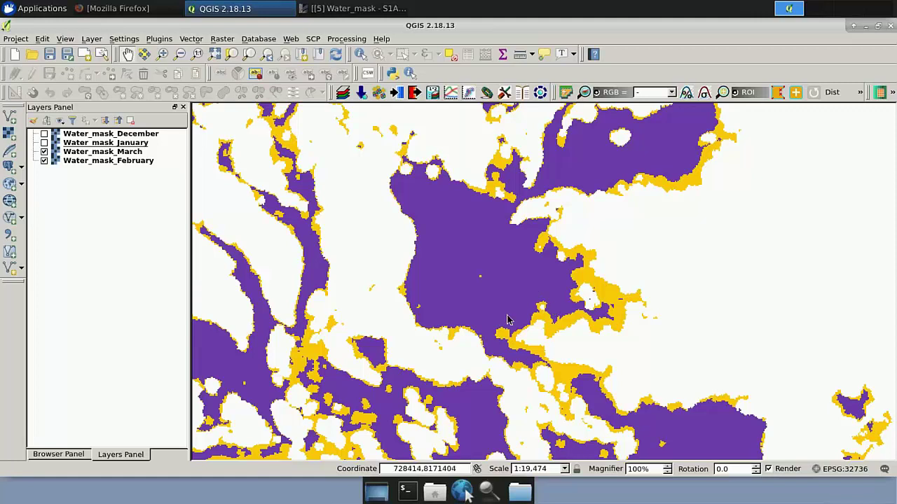
pyautogui.moveTo(527, 278); pyautogui.dragTo(528, 267)
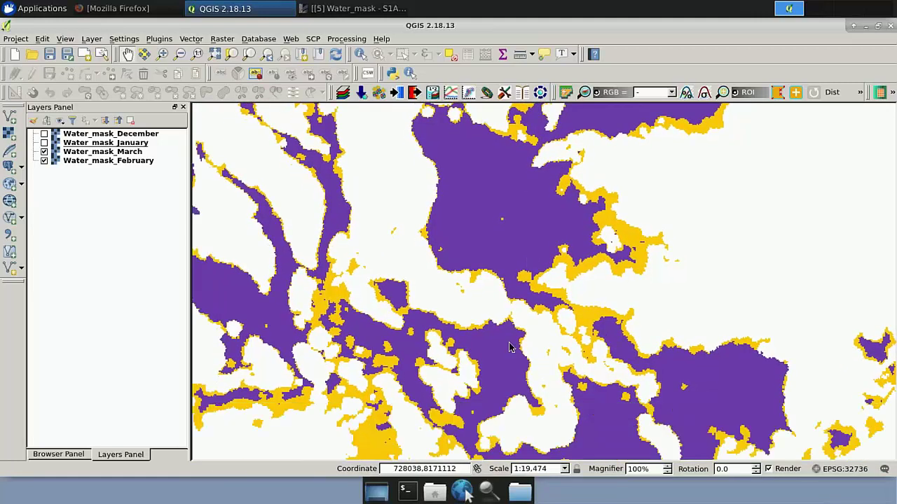
pyautogui.moveTo(520, 359); pyautogui.dragTo(567, 324)
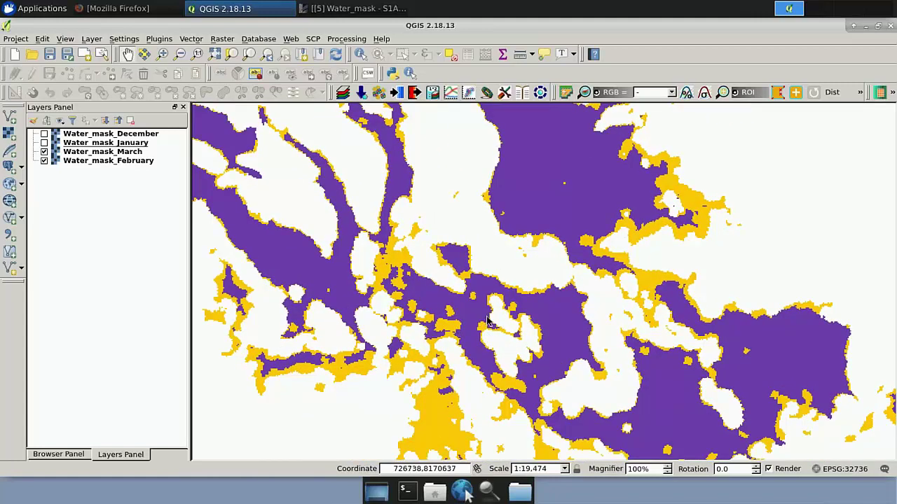
pyautogui.moveTo(462, 324); pyautogui.dragTo(504, 327)
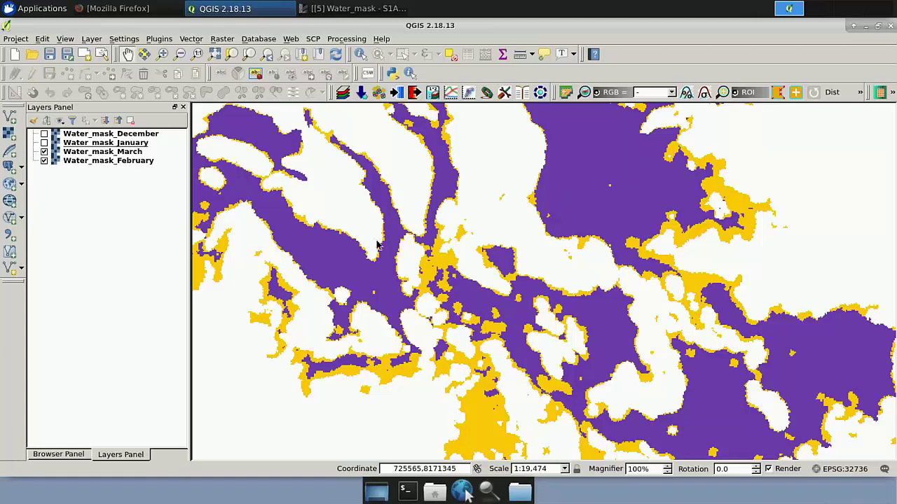
# Add an OpenStreetMap basemap from Web > OpenLayers plugin > OpenStreetMap
pyautogui.click(293, 40)
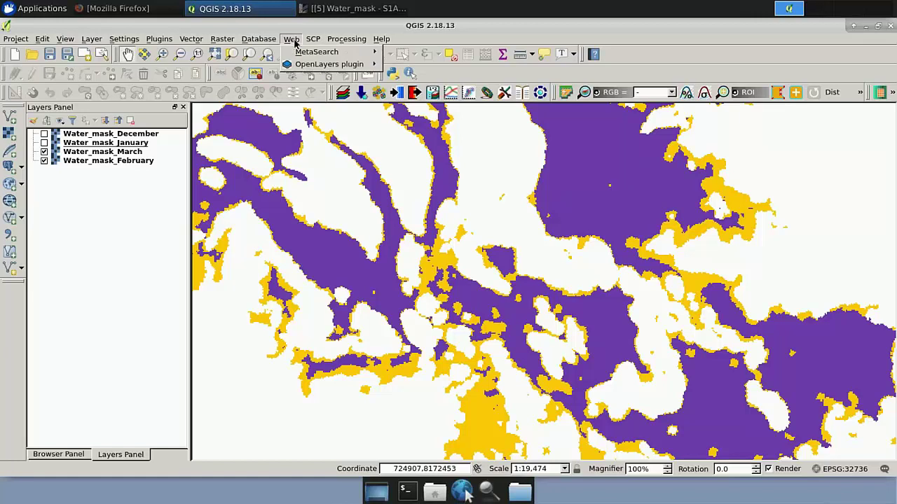
pyautogui.moveTo(336, 64)
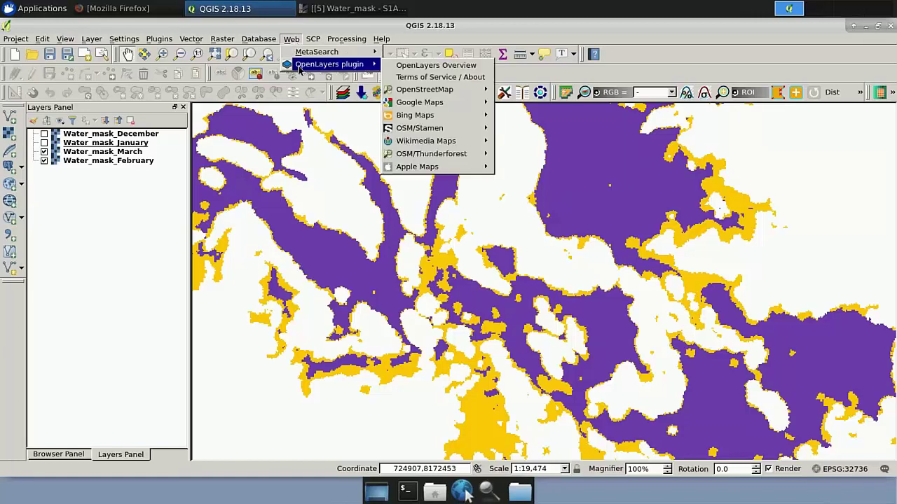
pyautogui.moveTo(423, 91)
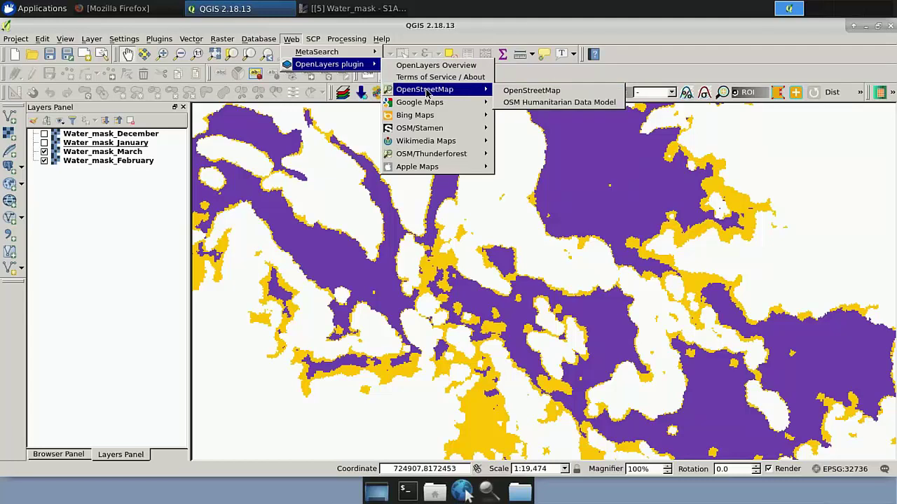
pyautogui.moveTo(295, 68)
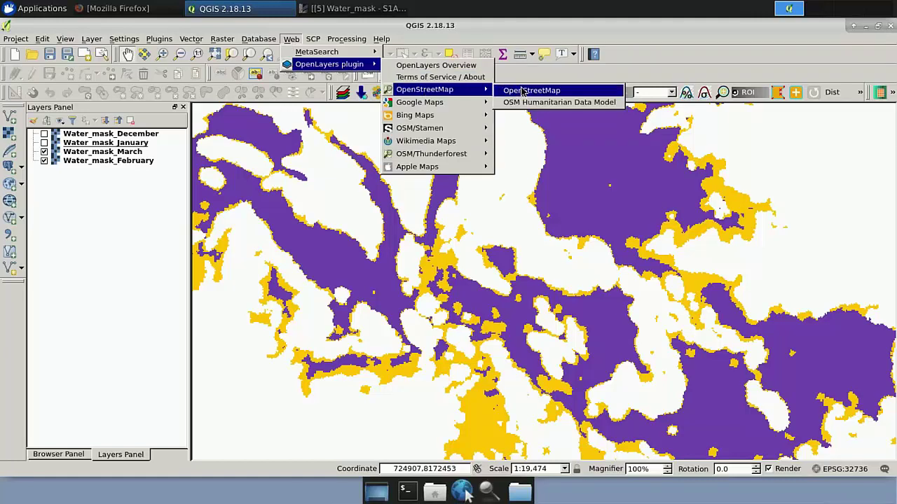
pyautogui.click(524, 91)
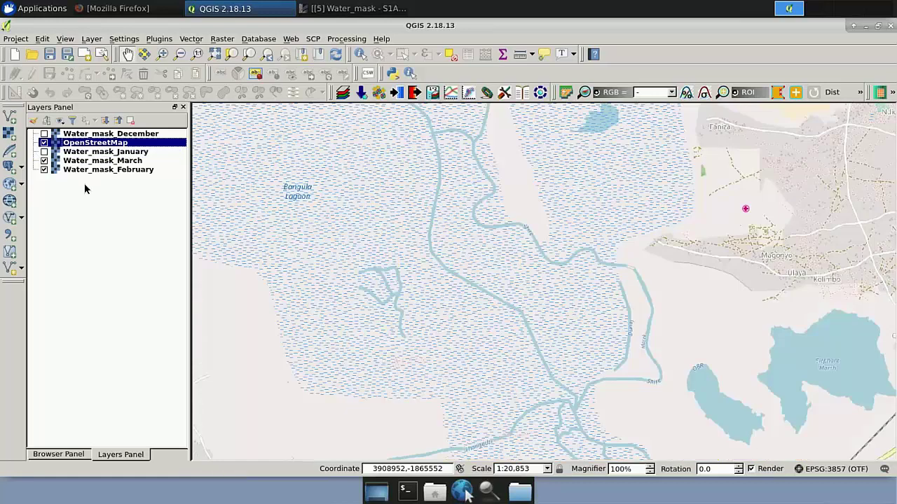
# Move OpenStreetMap beneath the water masks, zoom out, and switch back to PowerPoint
pyautogui.moveTo(95, 142); pyautogui.dragTo(84, 175)
pyautogui.scroll(-2, 400, 231)
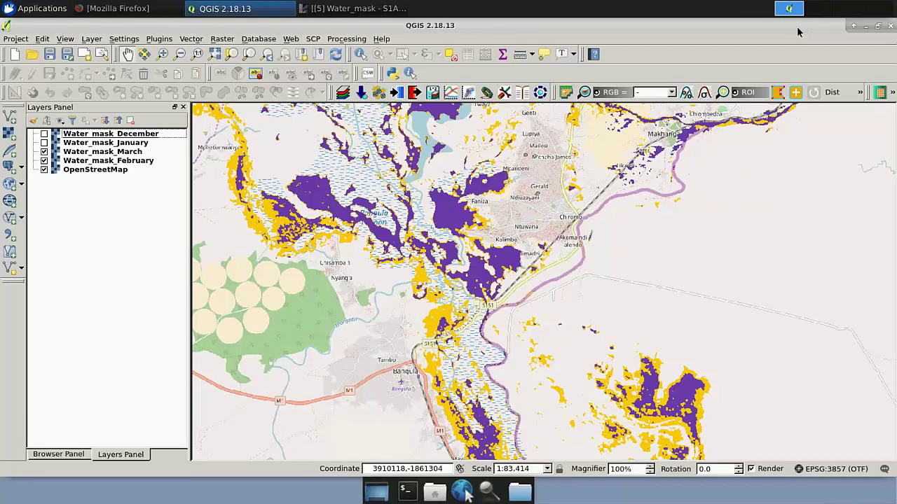
pyautogui.hotkey('alt', 'Tab')
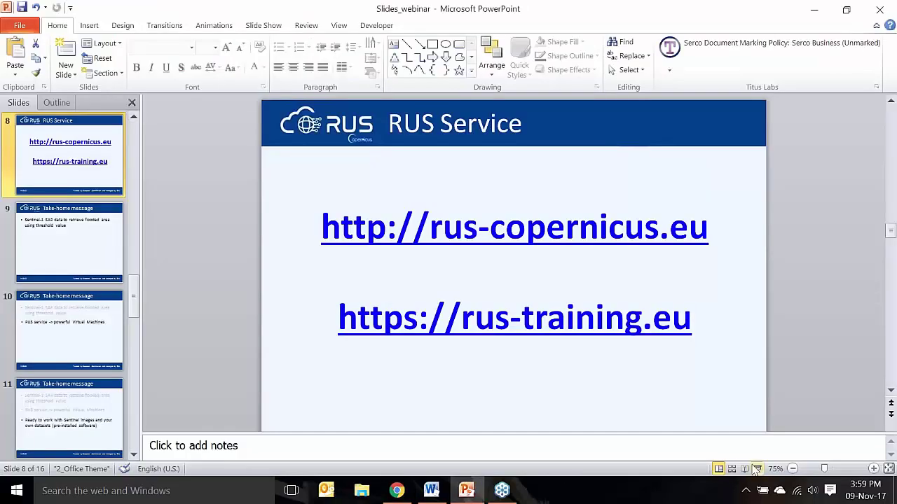
# Start the slide show from the current slide and reveal all three Take-home message bullets
pyautogui.click(758, 469)
pyautogui.press('Right')
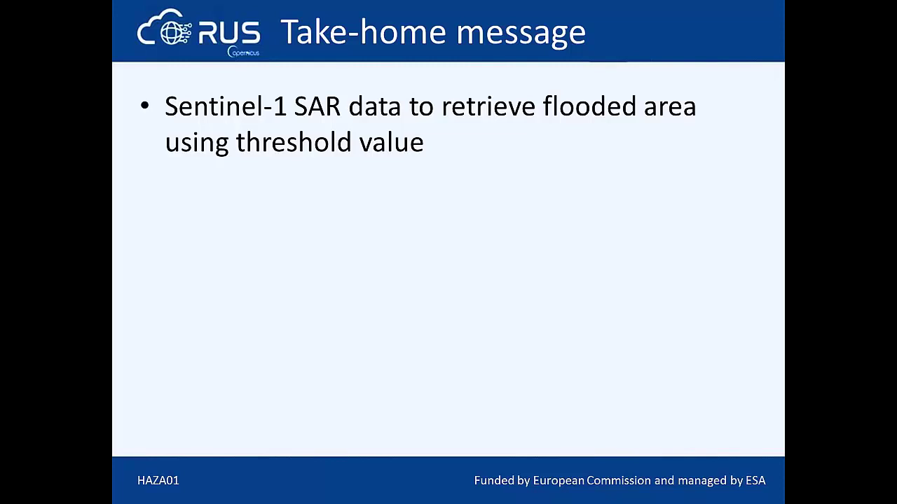
pyautogui.press('Right')
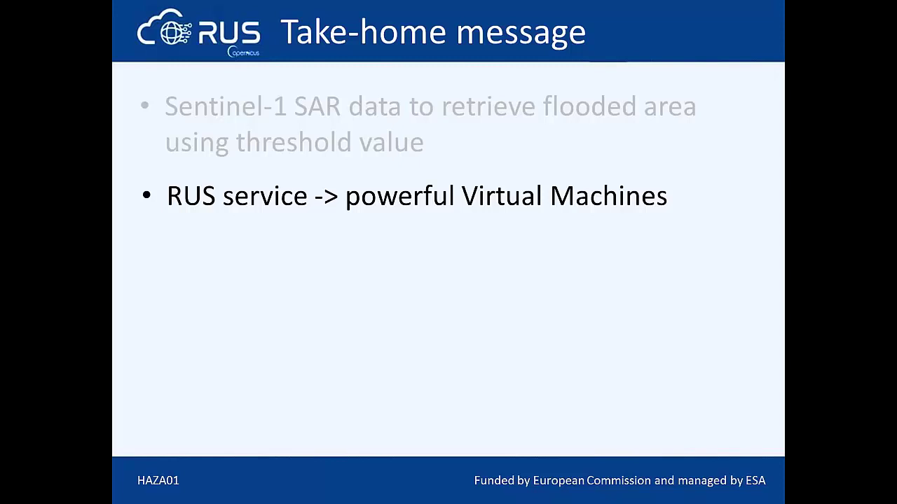
pyautogui.press('Right')
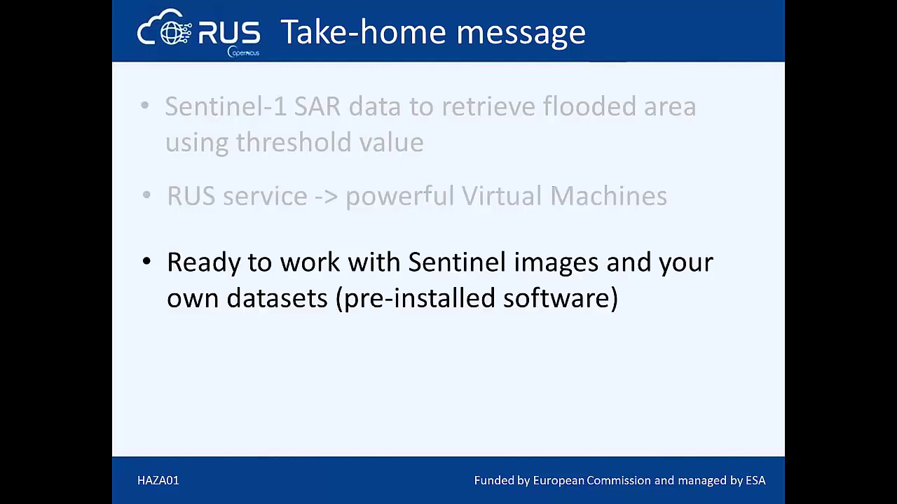